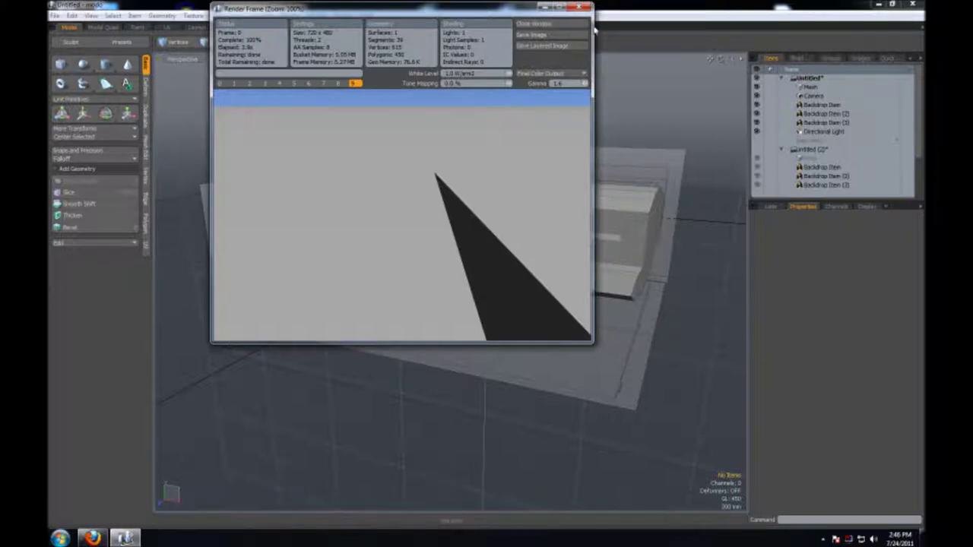
- Close the finished render window to return to the console model in the viewport
click(582, 7)
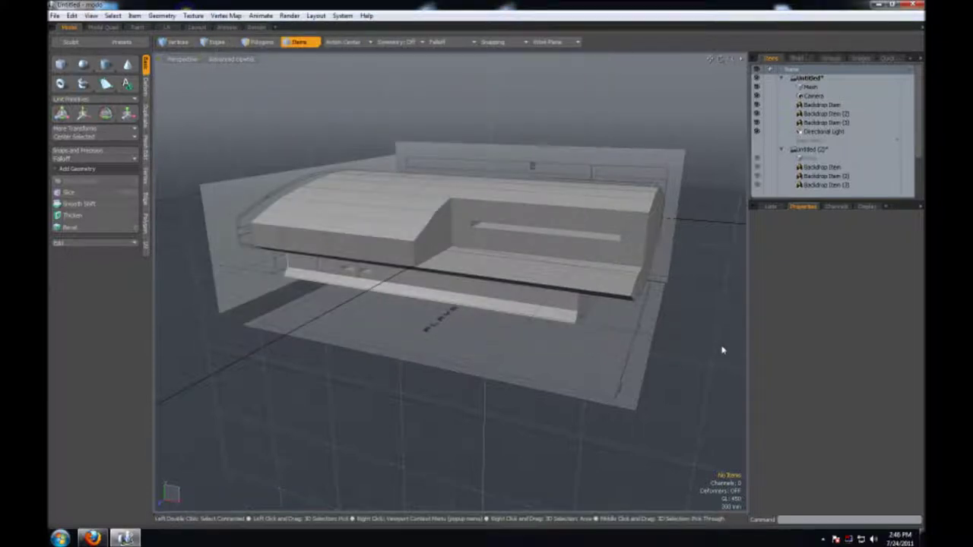
- Orbit around the console model, then switch to the Untitled (2) scene
drag(720, 58, 684, 92)
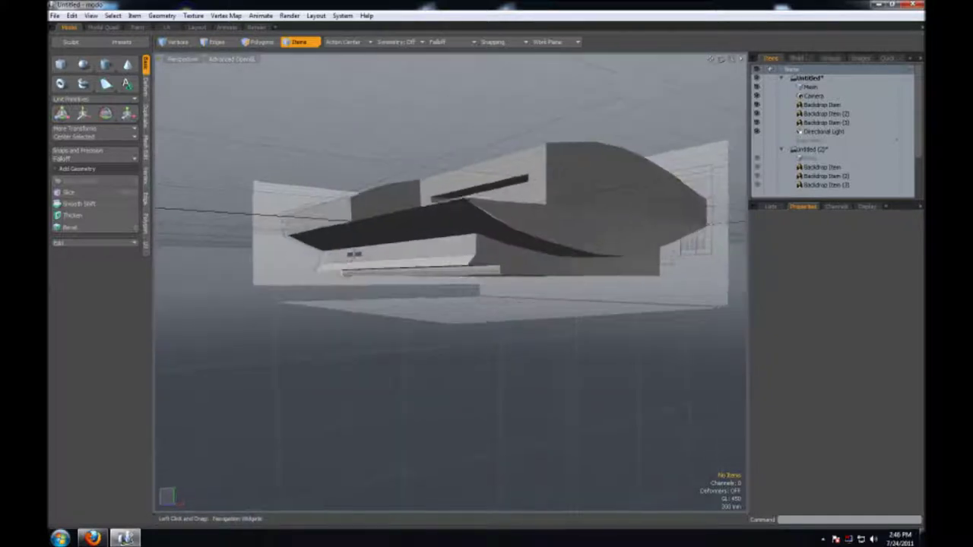
drag(721, 59, 684, 91)
drag(720, 58, 684, 91)
click(807, 150)
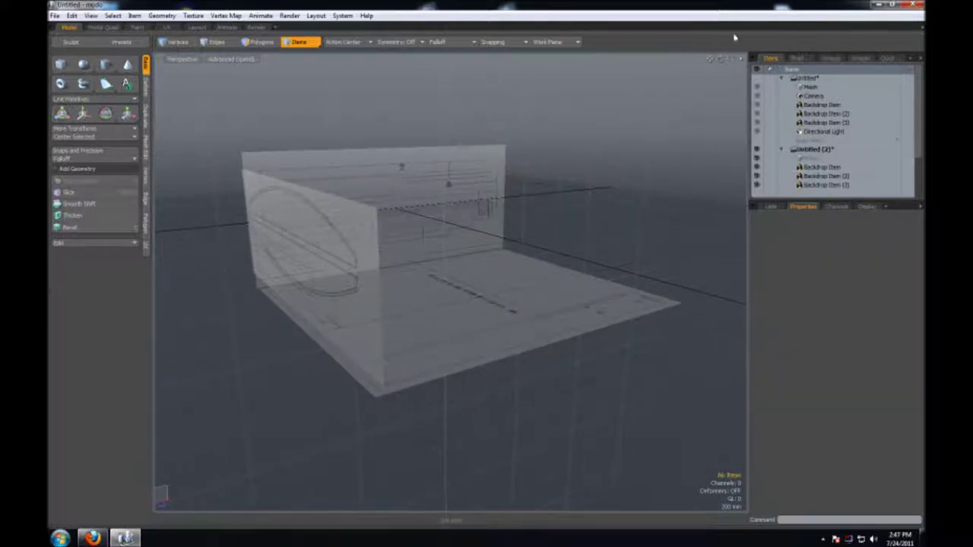
- Turn the view to face the backdrop reference planes and switch to the four-view layout
mouse_move(721, 58)
mouse_down()
mouse_move(684, 60)
mouse_move(721, 59)
mouse_up()
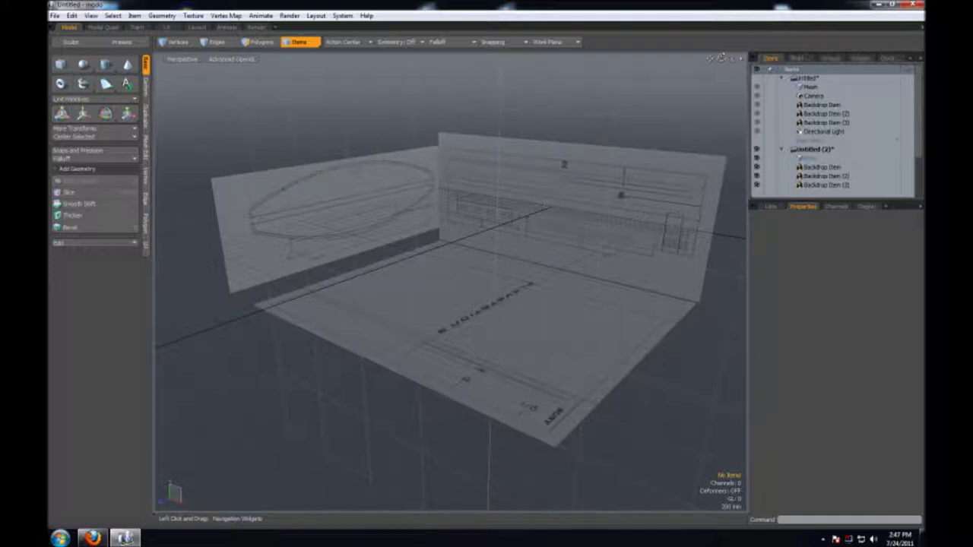
mouse_move(720, 58)
mouse_down()
mouse_move(706, 59)
mouse_move(716, 60)
mouse_up()
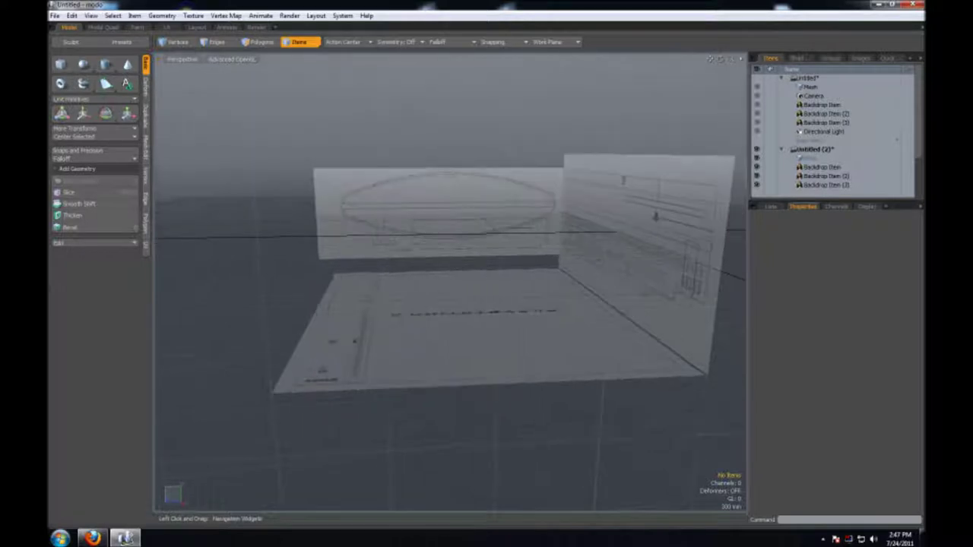
click(105, 28)
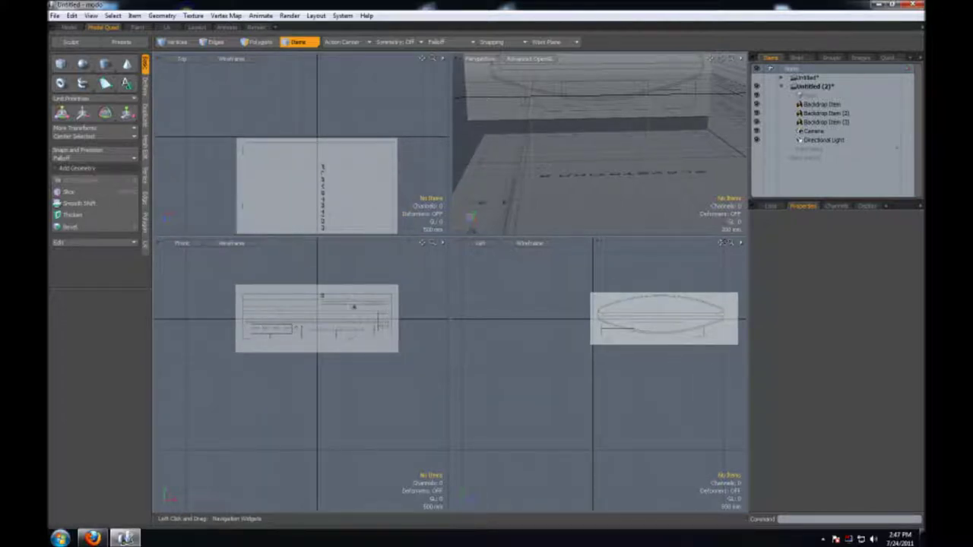
- Zoom the top, front and left views onto the PlayStation 3 reference blueprints
scroll(548, 360, up, 2)
scroll(562, 333, up, 4)
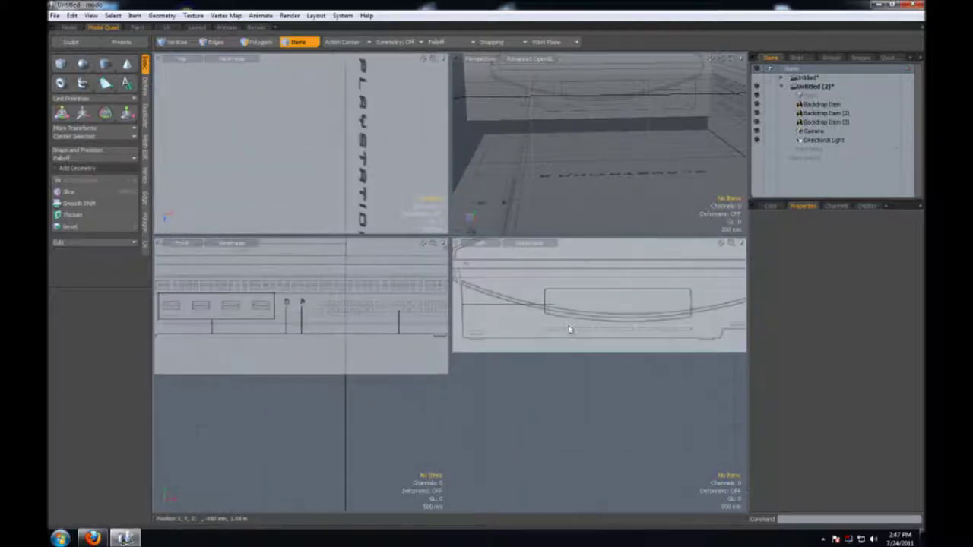
scroll(633, 312, down, 2)
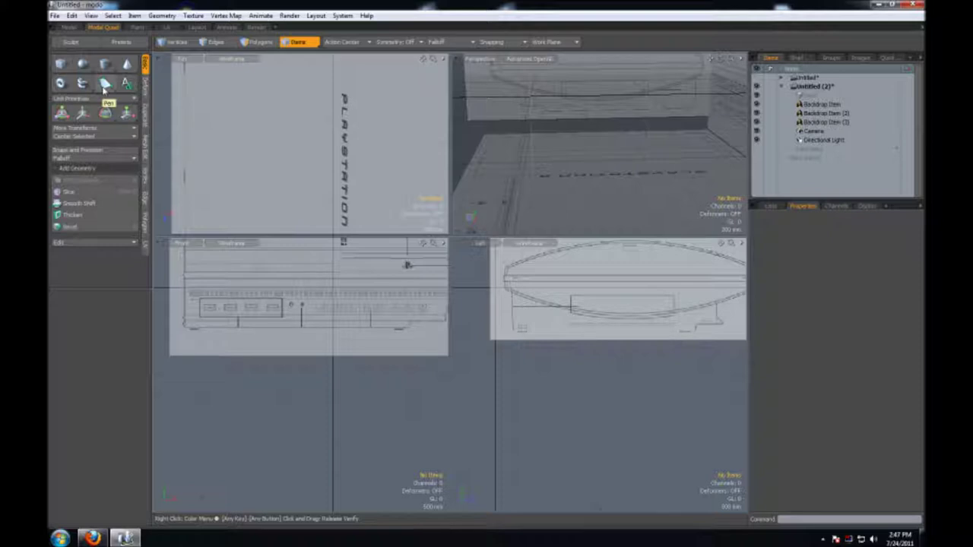
- Trace the console's lower side profile point by point in the Left view with the Pen tool
click(105, 83)
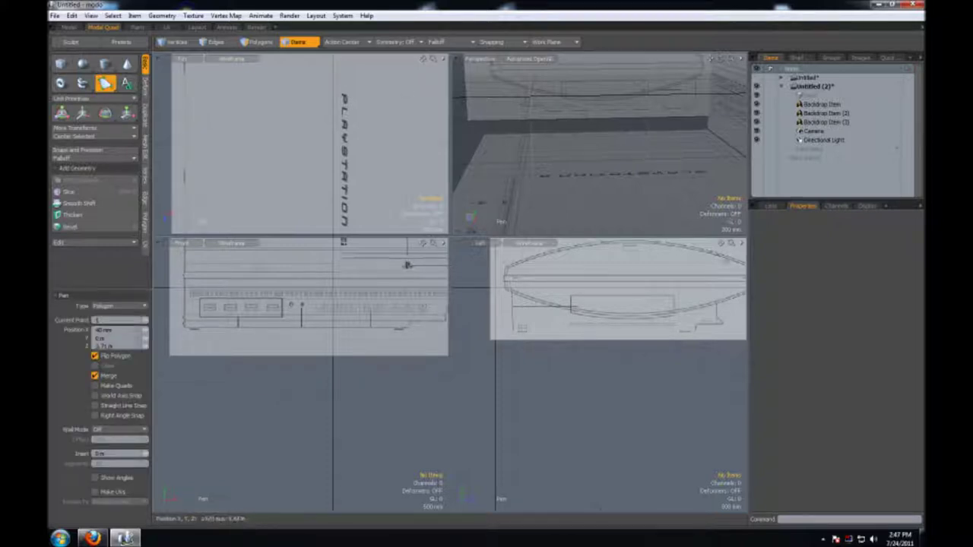
key(q)
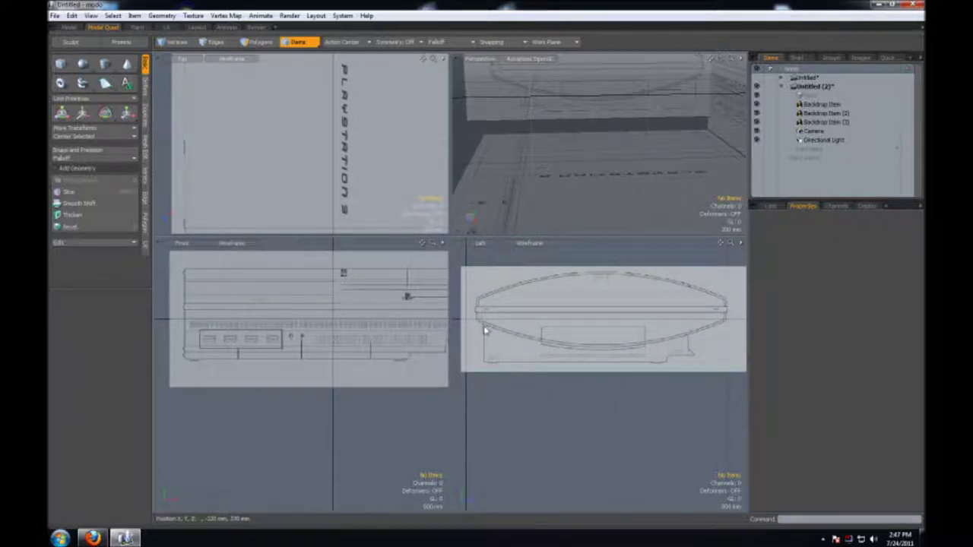
key(ctrl+z)
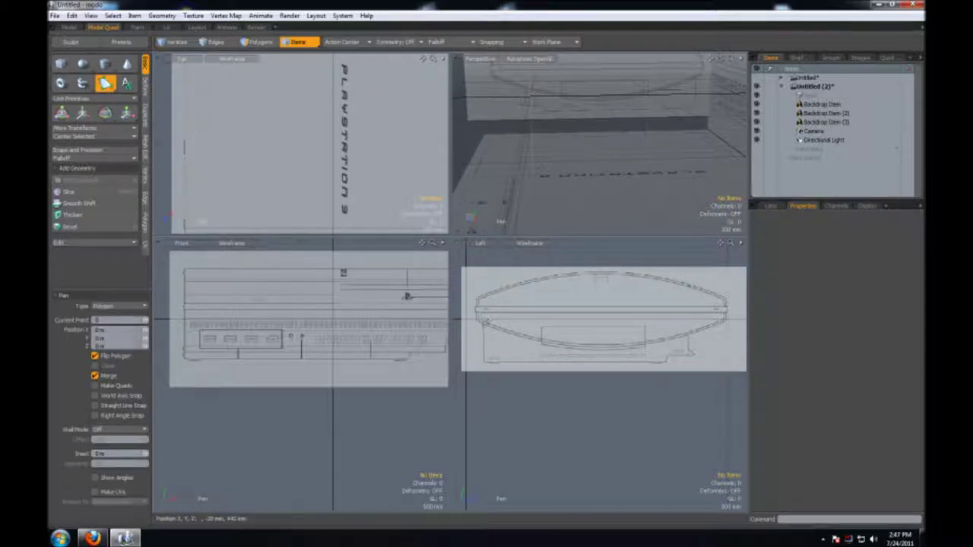
click(482, 324)
click(484, 360)
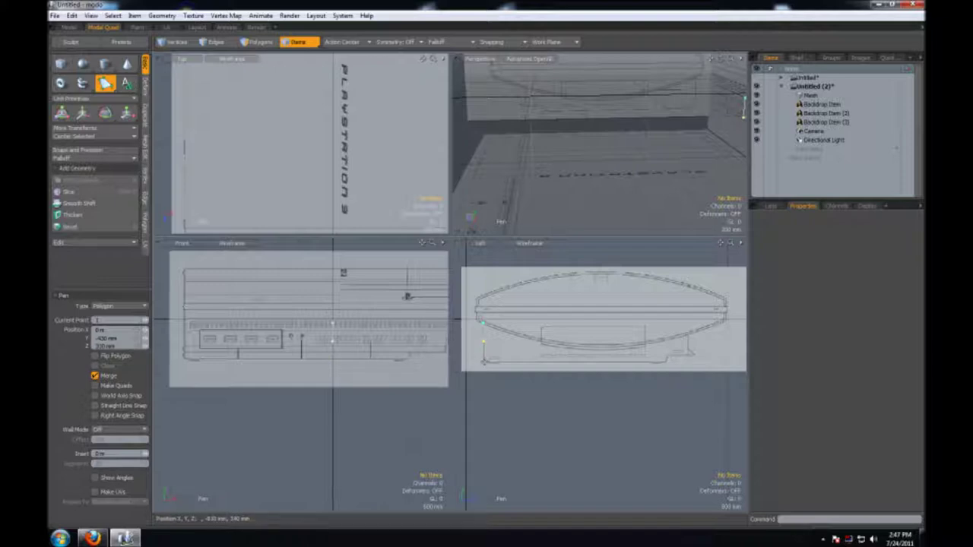
click(483, 362)
drag(676, 361, 666, 363)
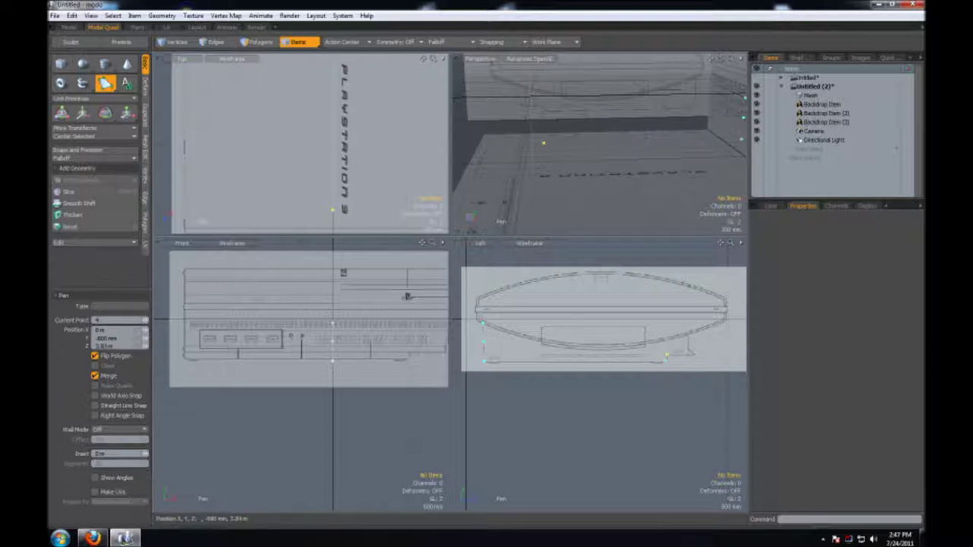
click(690, 354)
key(space)
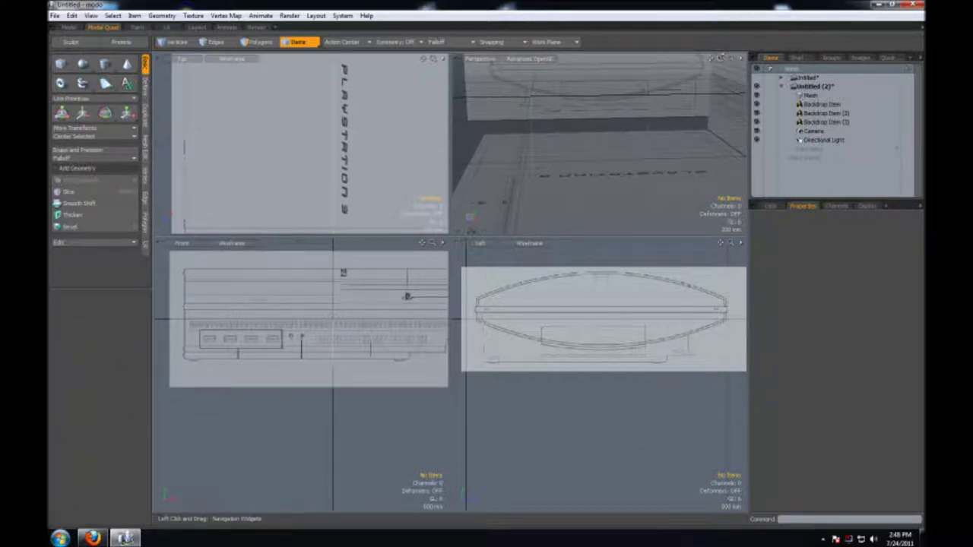
- Select the traced profile polygon and slide it left along X to one side of the console
drag(721, 58, 718, 58)
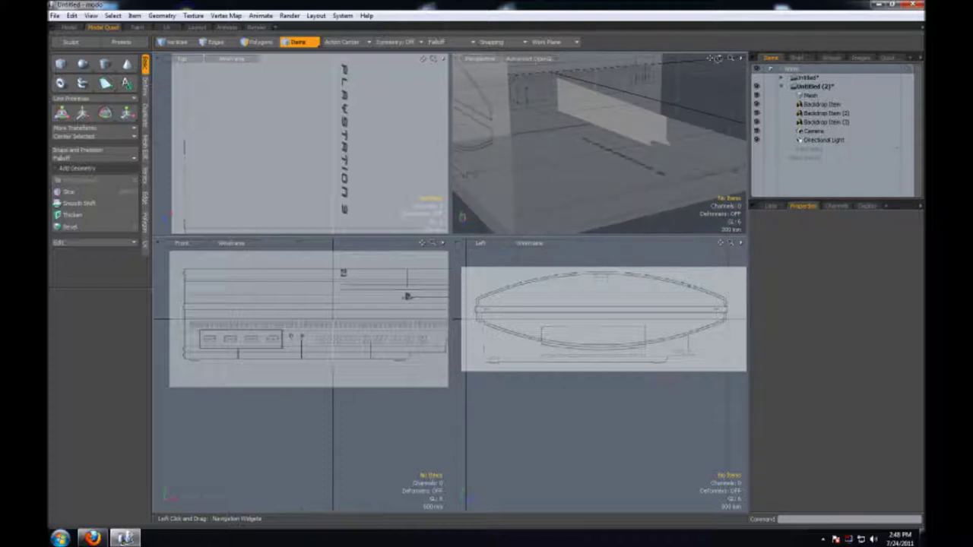
click(257, 42)
key(1)
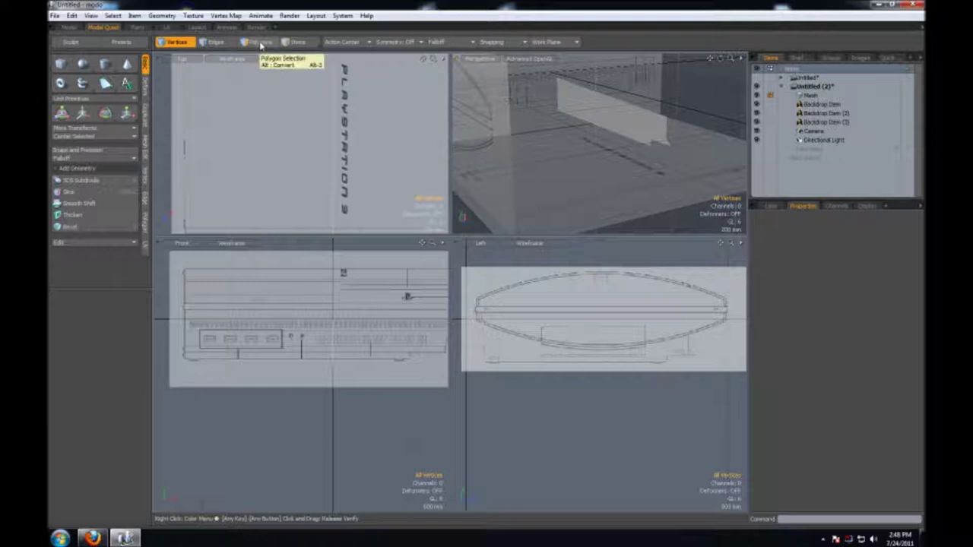
click(258, 42)
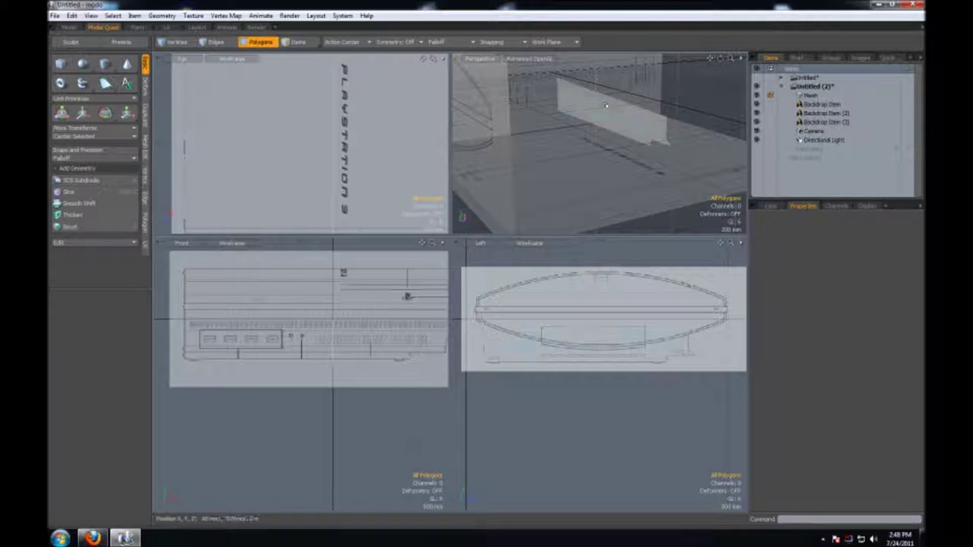
click(608, 107)
key(w)
drag(638, 112, 808, 26)
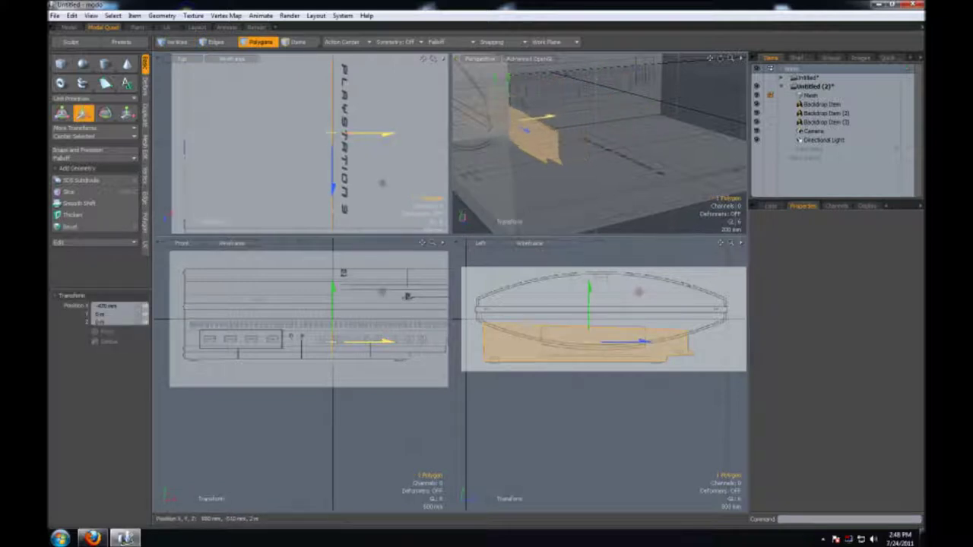
drag(721, 58, 720, 53)
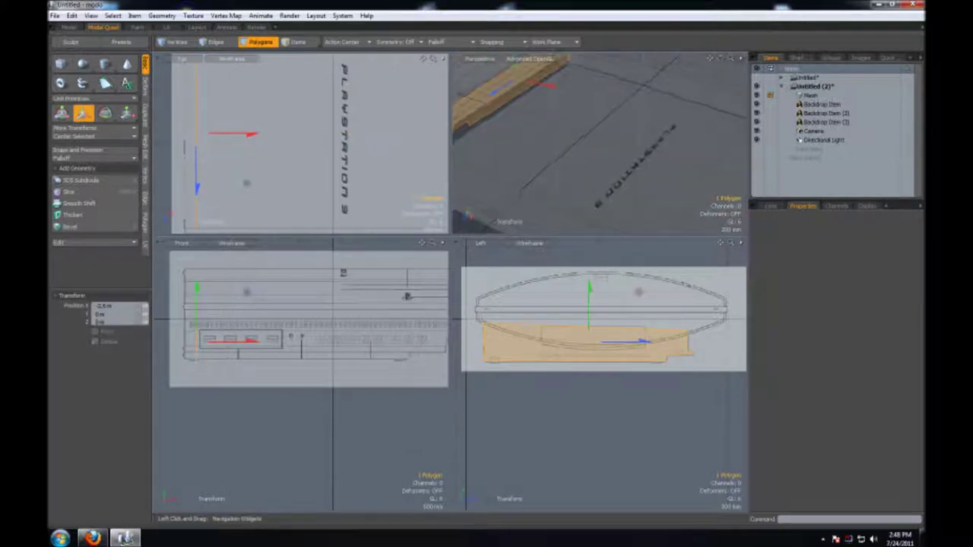
key(q)
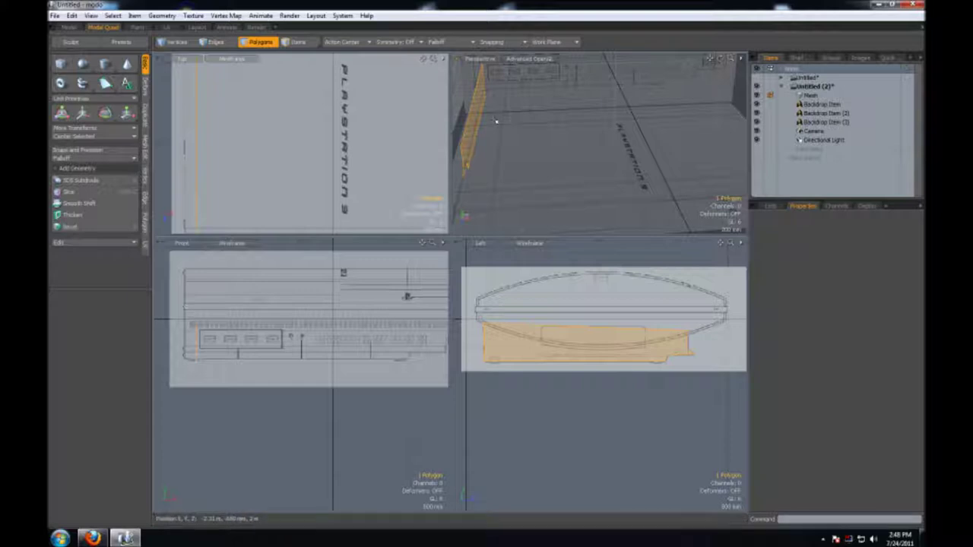
- Extrude the profile polygon 0.25 m across the console's width into a solid block
key(w)
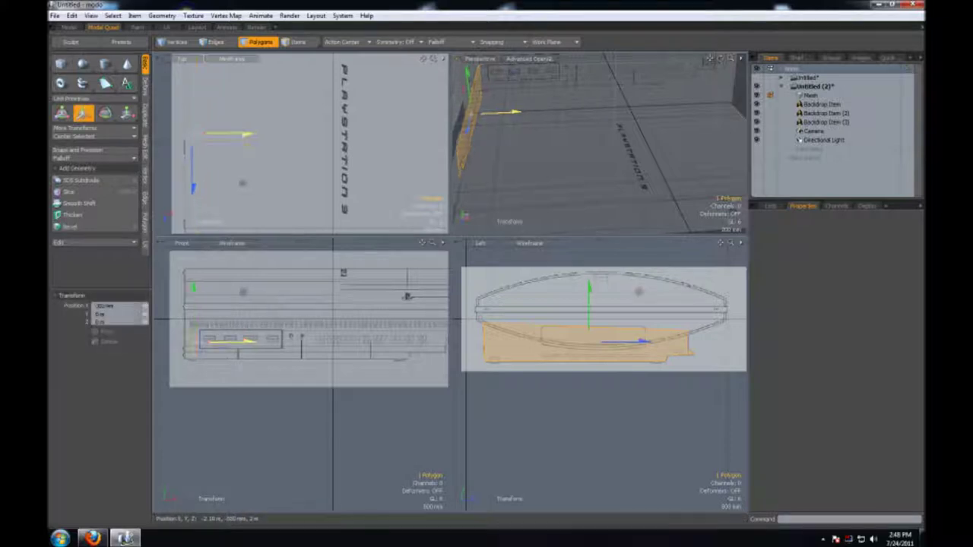
key(shift+x)
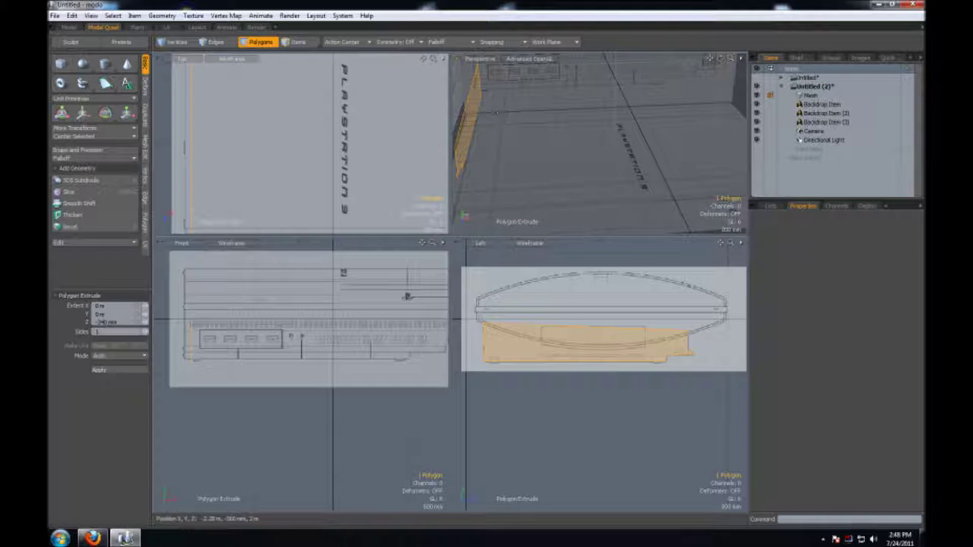
mouse_move(500, 113)
mouse_down()
mouse_move(726, 106)
mouse_move(710, 58)
mouse_up()
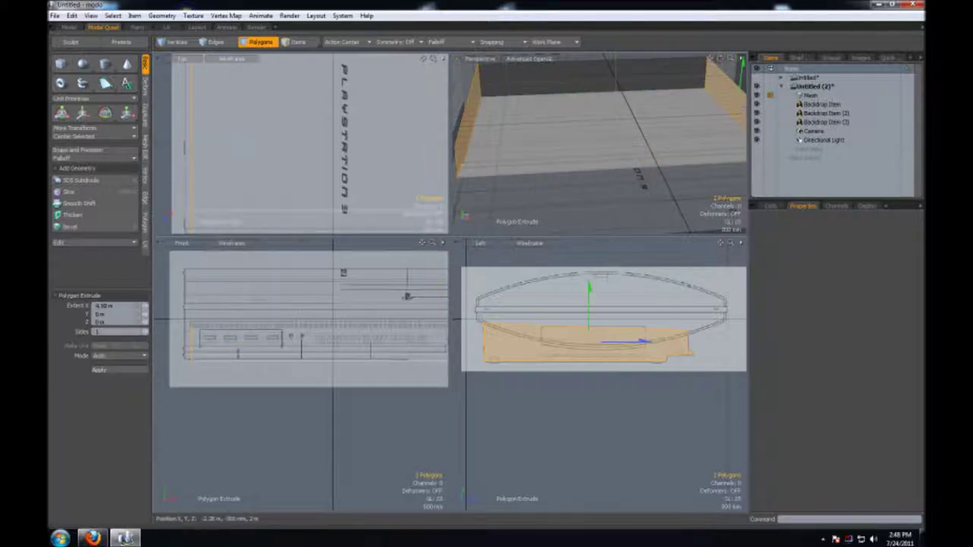
drag(710, 58, 728, 63)
key(w)
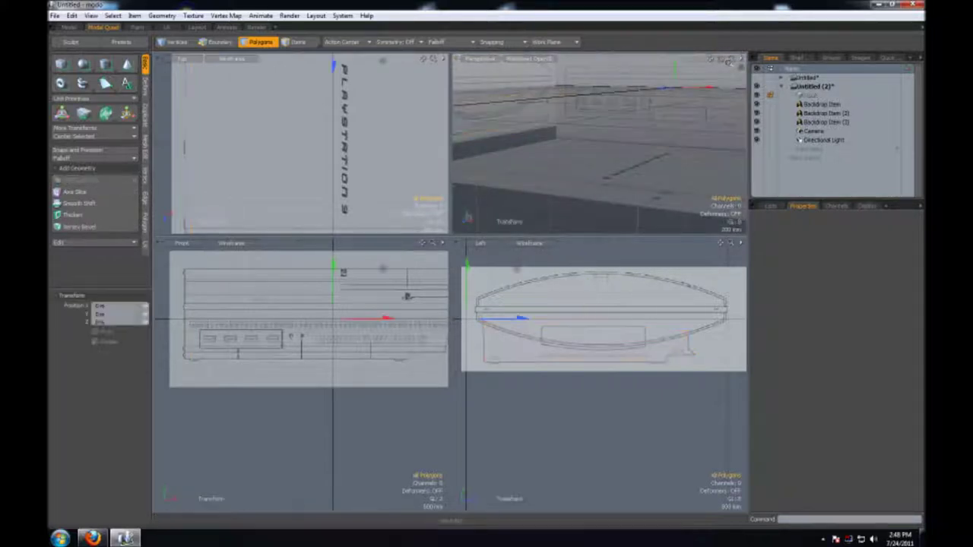
key(e)
drag(728, 60, 708, 64)
key(space)
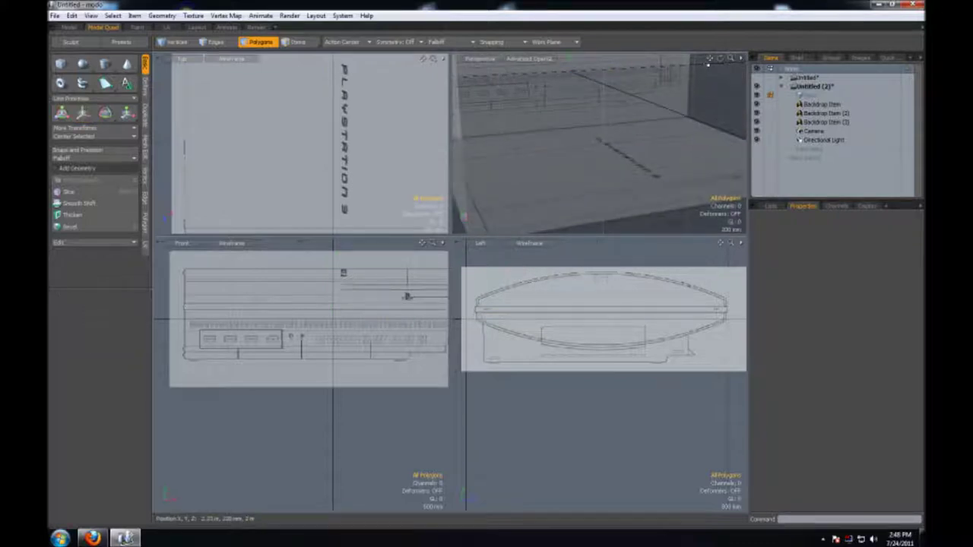
- Try moving and re-extruding the profile polygon, then undo the extrusion
key(w)
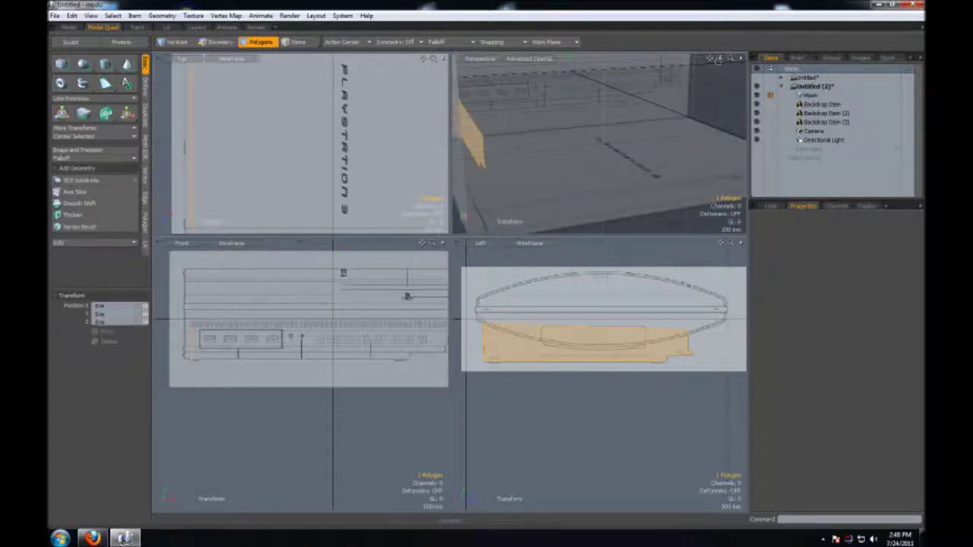
key(space)
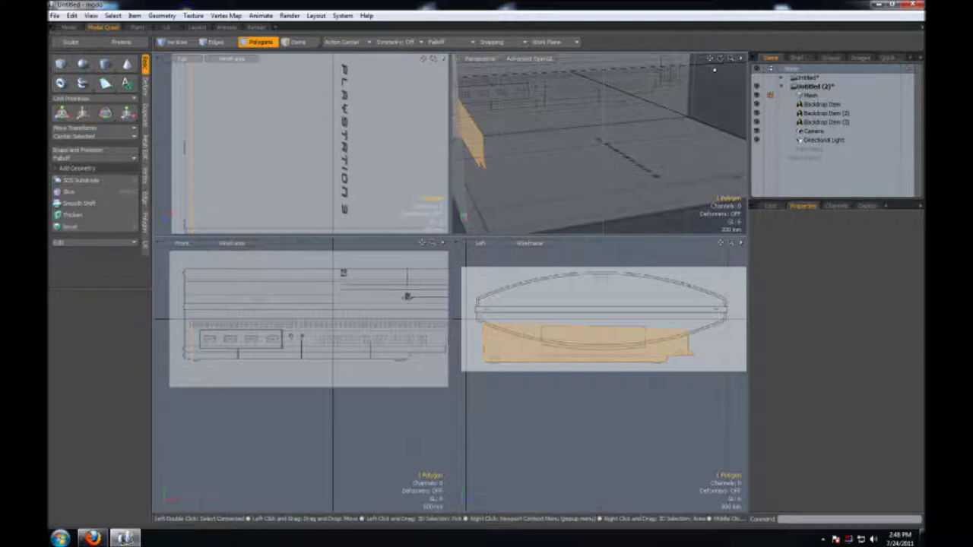
key(shift+x)
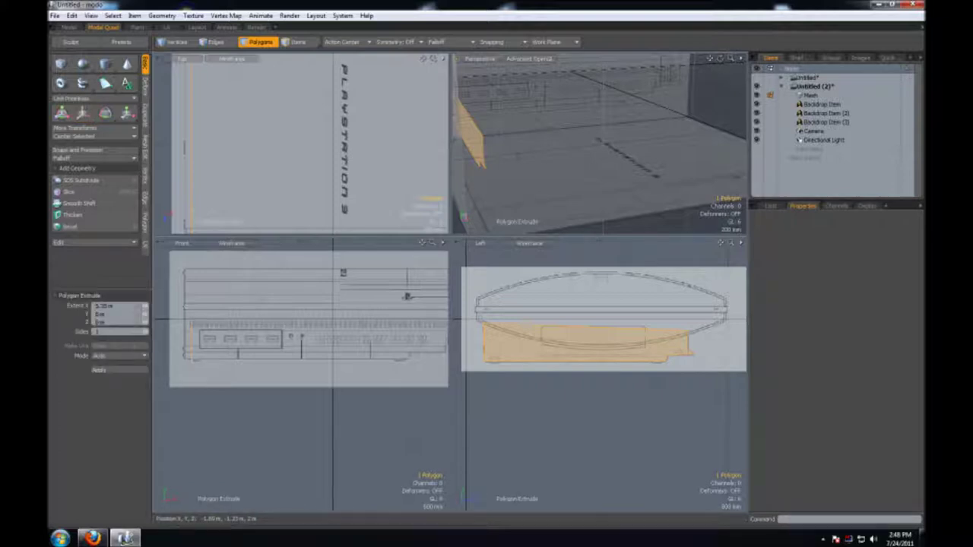
key(w)
mouse_move(486, 122)
mouse_down()
mouse_move(732, 101)
mouse_move(602, 114)
mouse_up()
key(shift+x)
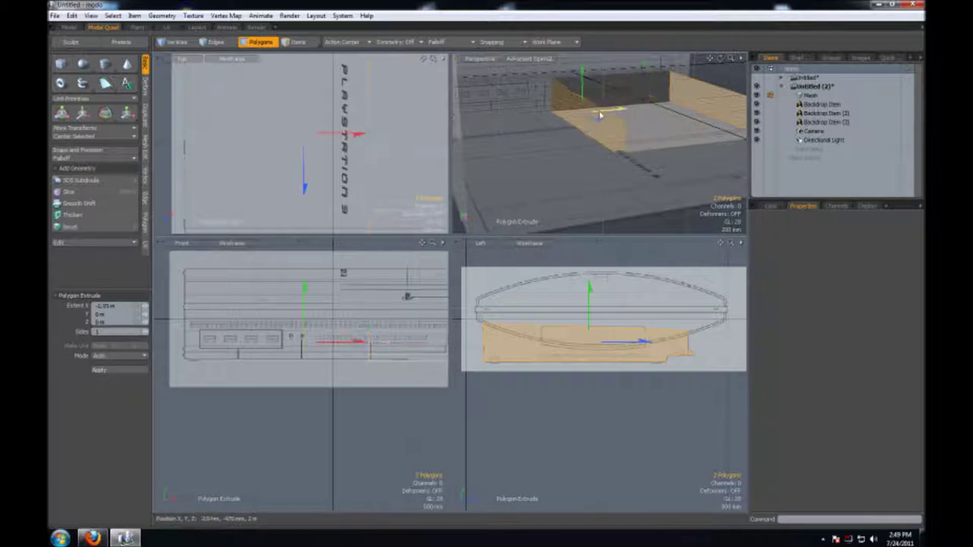
key(ctrl+z)
key(space)
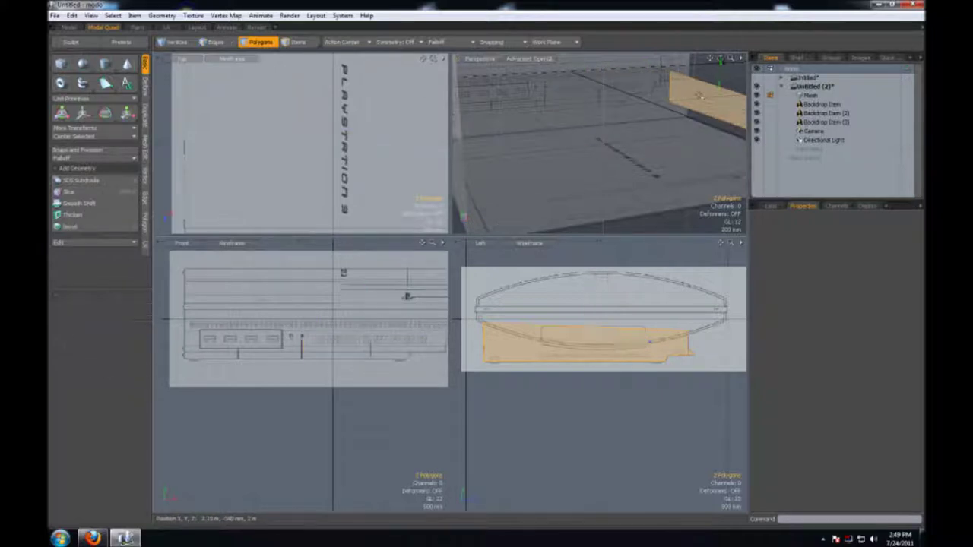
- Slide the polygon farther along X and reset its extrusion to zero depth
drag(725, 55, 707, 60)
key(w)
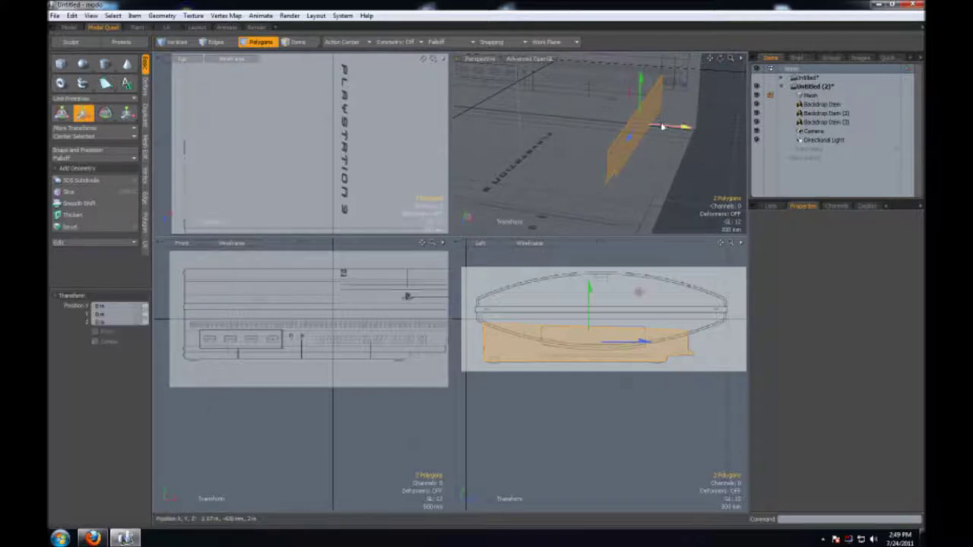
drag(536, 112, 464, 114)
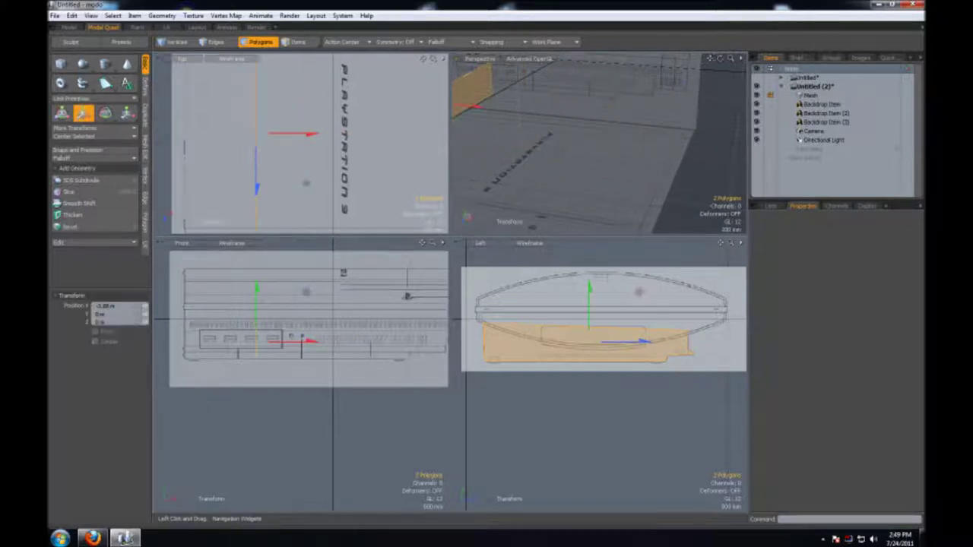
drag(714, 31, 725, 57)
mouse_move(662, 123)
mouse_down()
mouse_move(619, 122)
mouse_move(657, 123)
mouse_up()
key(shift+x)
click(707, 130)
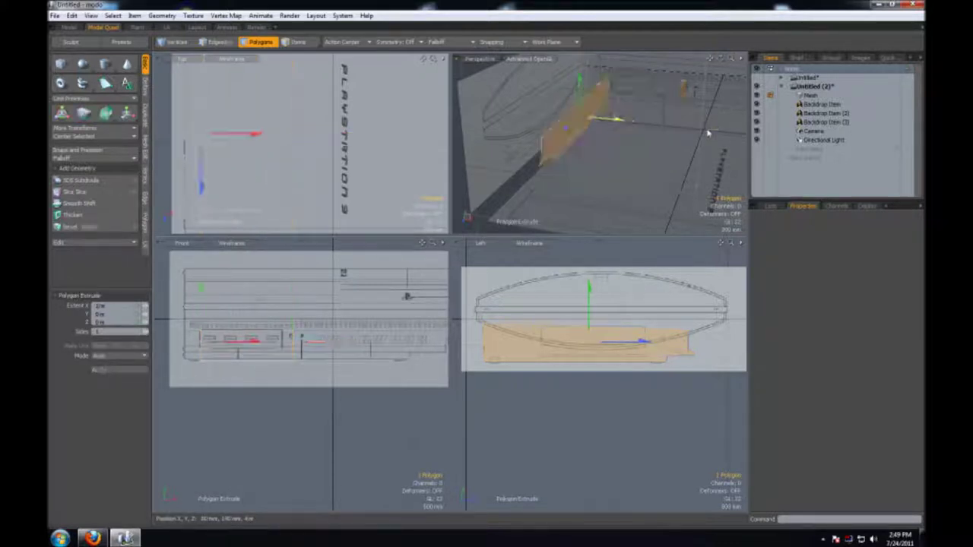
key(space)
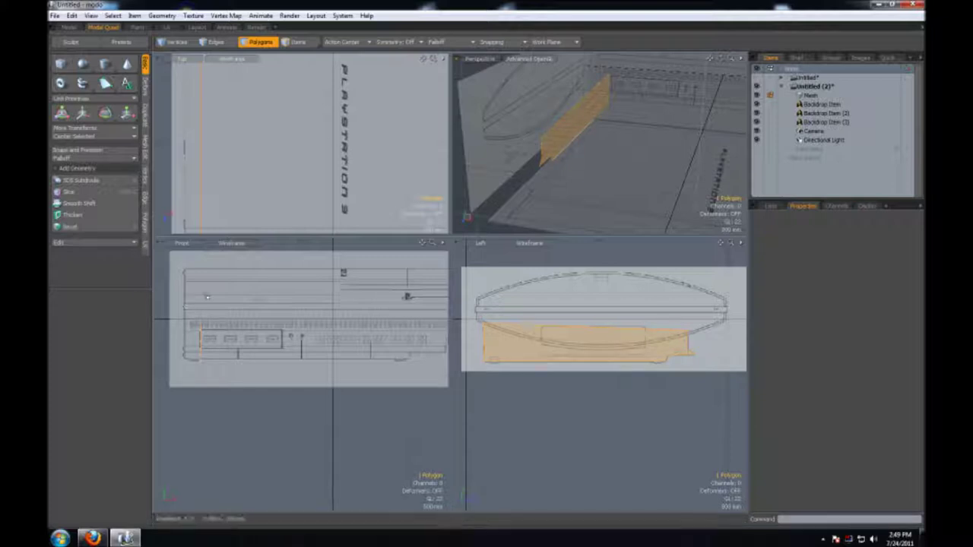
- Set the selected polygon's X position to -200 mm
key(w)
drag(212, 350, 212, 347)
double_click(120, 306)
text(-200)
key(Return)
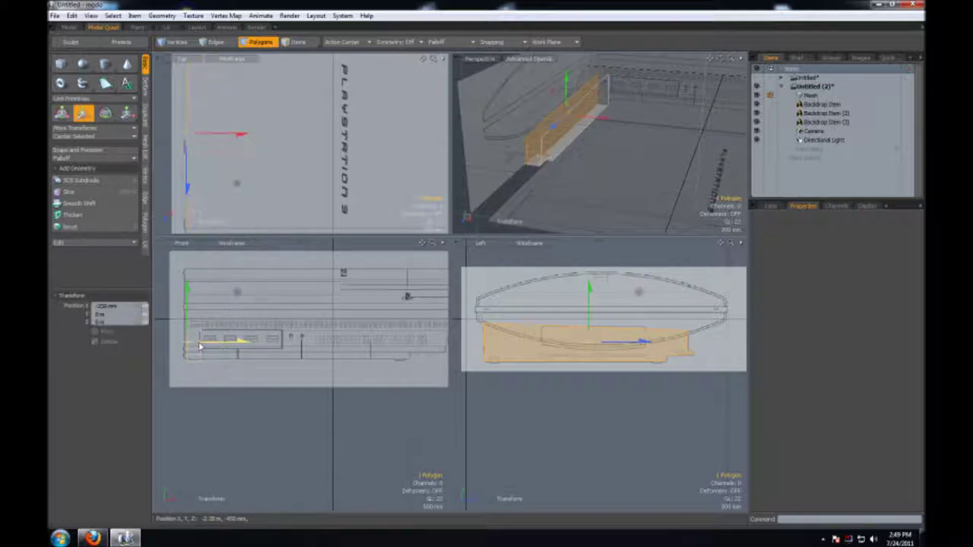
key(space)
- Reselect the two front polygons in Polygons mode and drag them left along X
key(w)
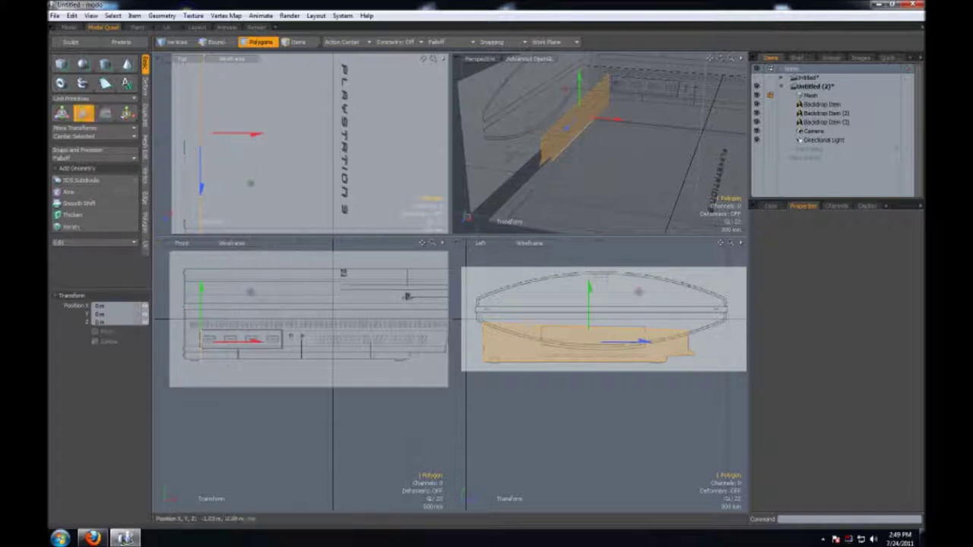
key(space)
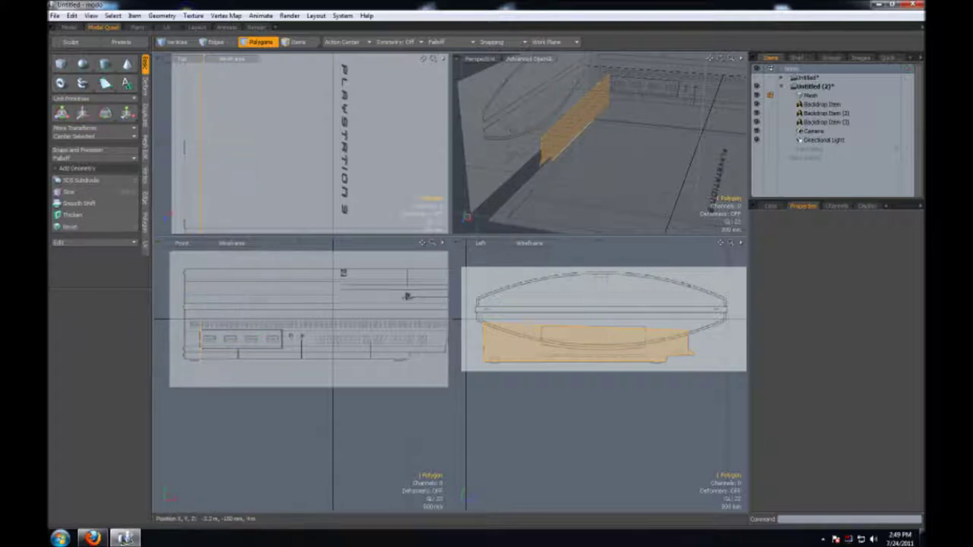
key(space)
key(space)
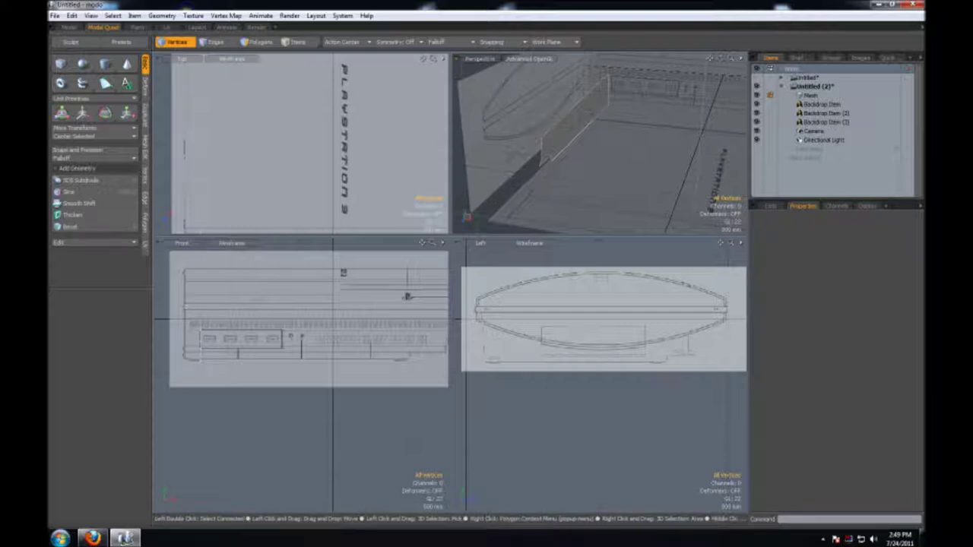
key(3)
click(591, 114)
key(w)
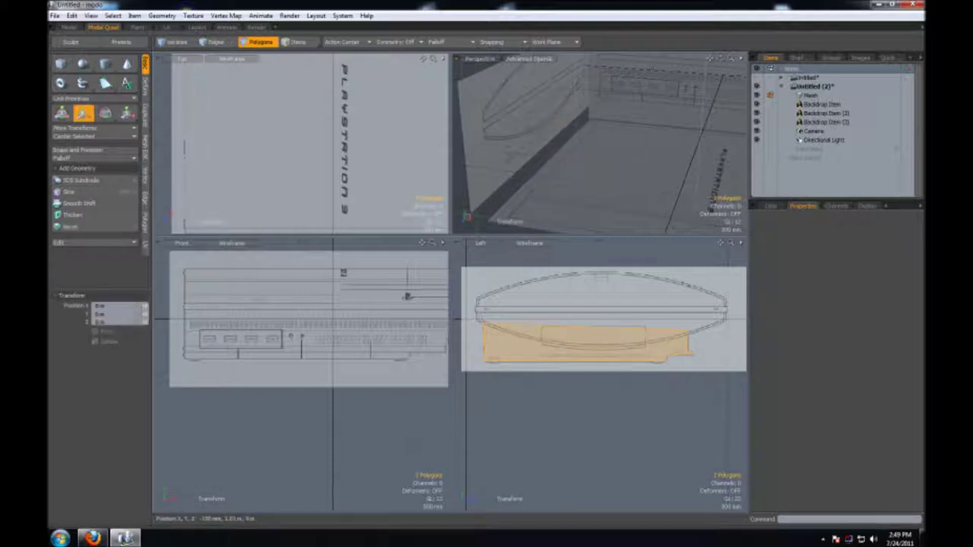
drag(720, 57, 722, 57)
key(space)
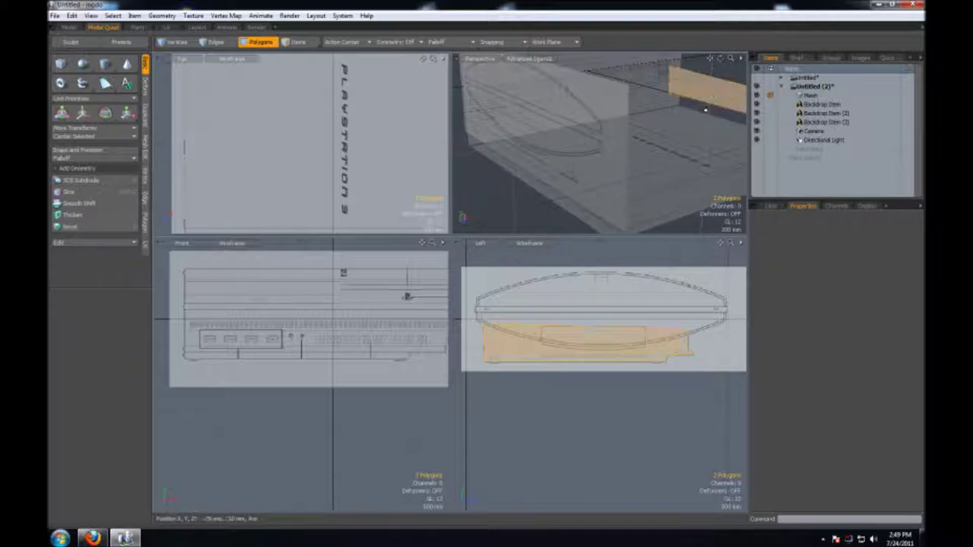
key(w)
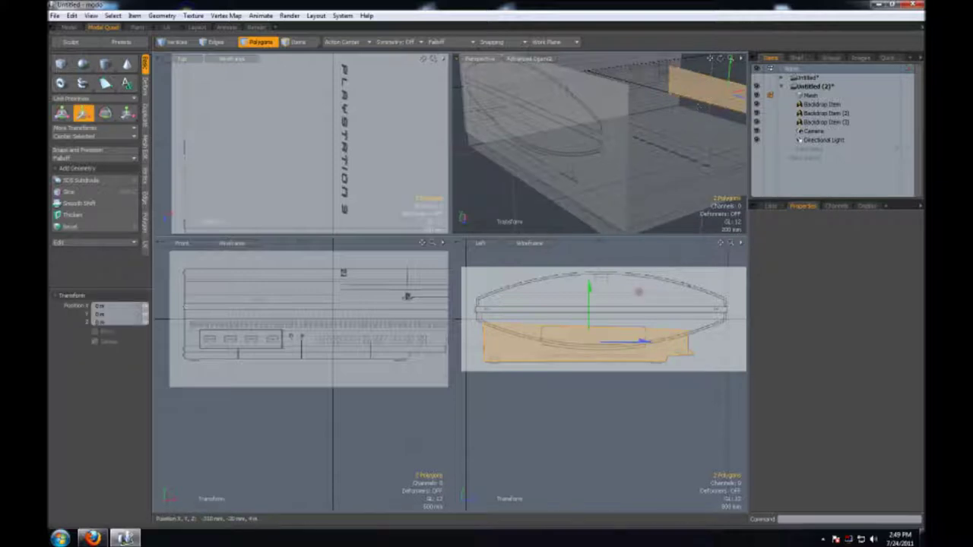
drag(737, 97, 583, 122)
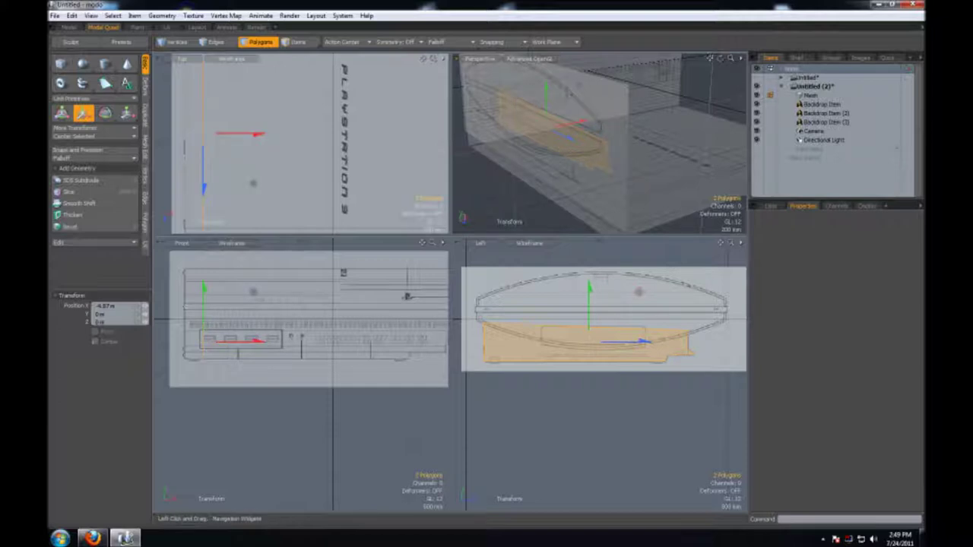
drag(724, 58, 676, 84)
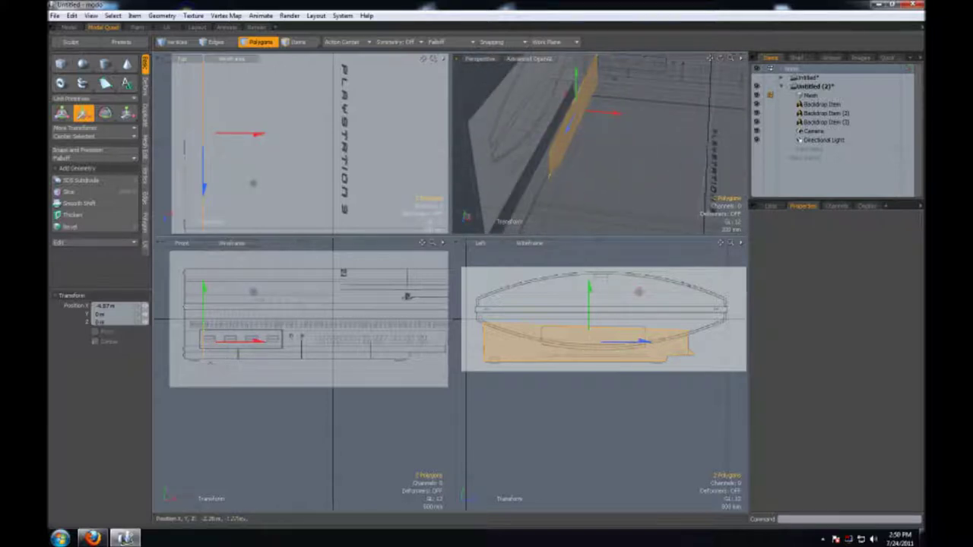
drag(255, 341, 236, 340)
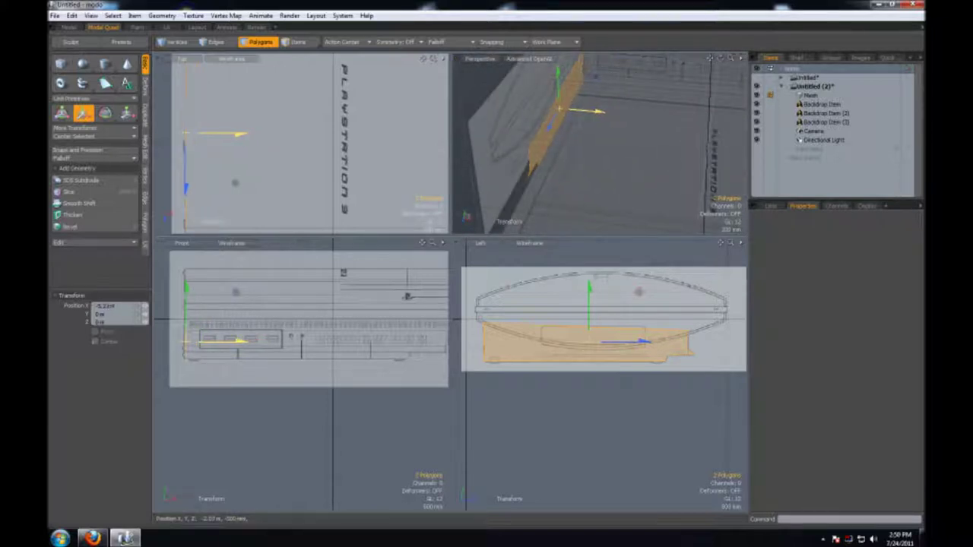
key(space)
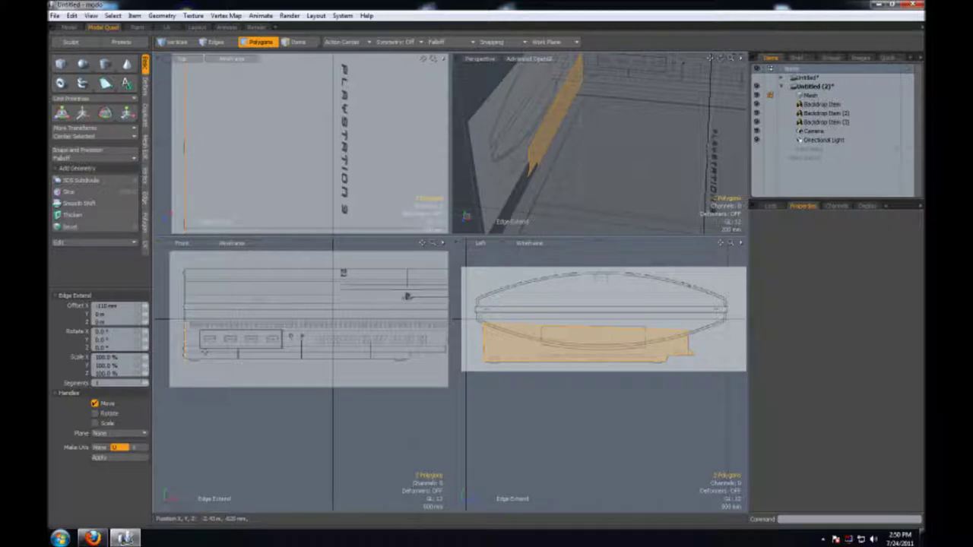
- Select the front polygon and extrude it 0.25 m along X into a thick slab
key(1)
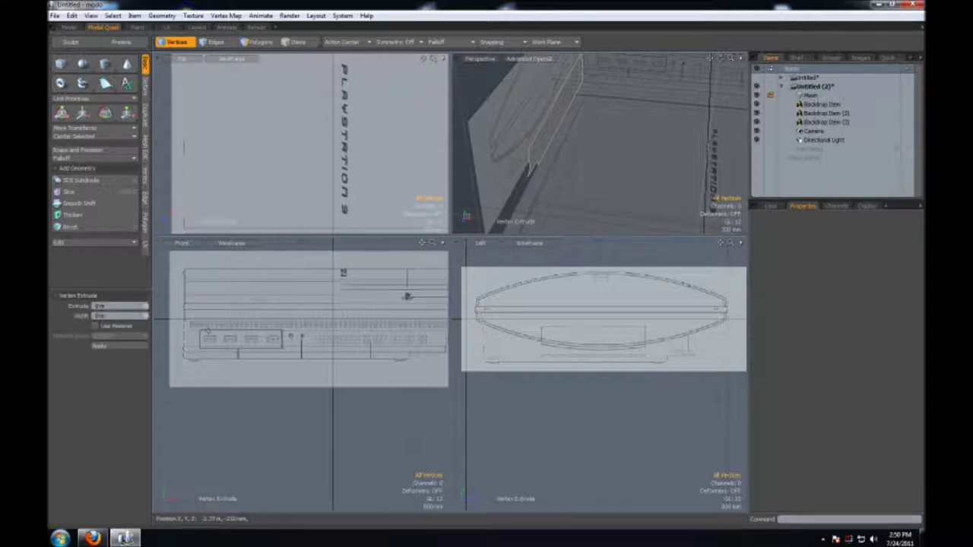
drag(710, 59, 703, 65)
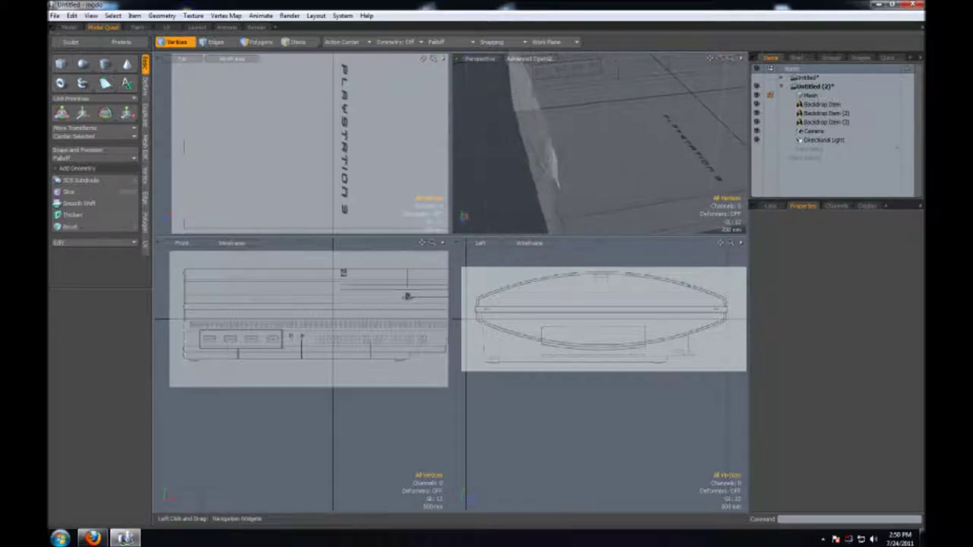
drag(734, 58, 684, 92)
key(3)
click(564, 134)
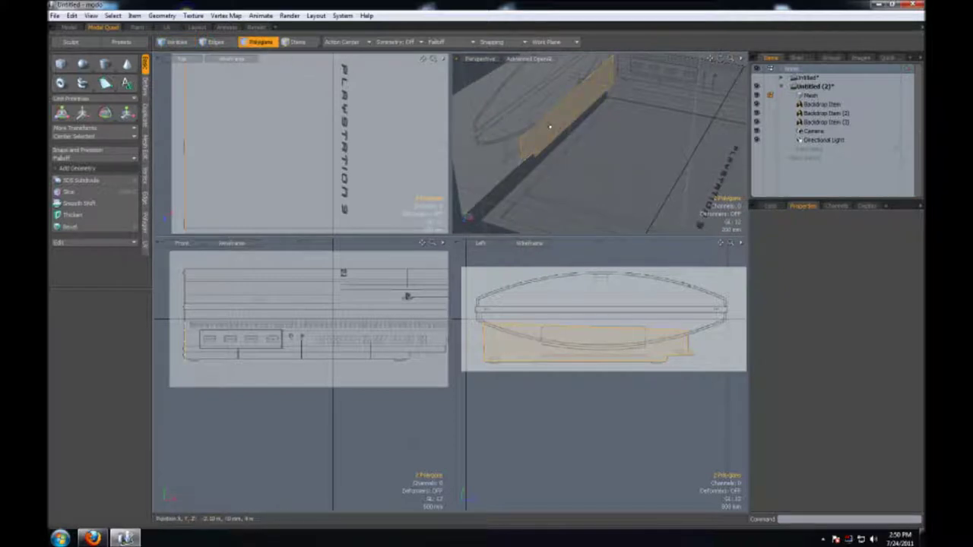
key(shift+x)
drag(236, 343, 391, 342)
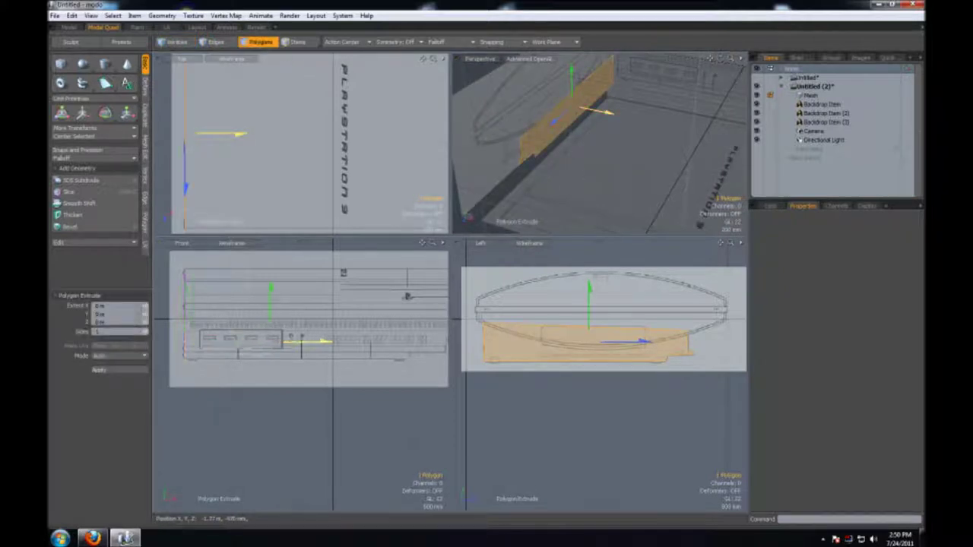
click(408, 297)
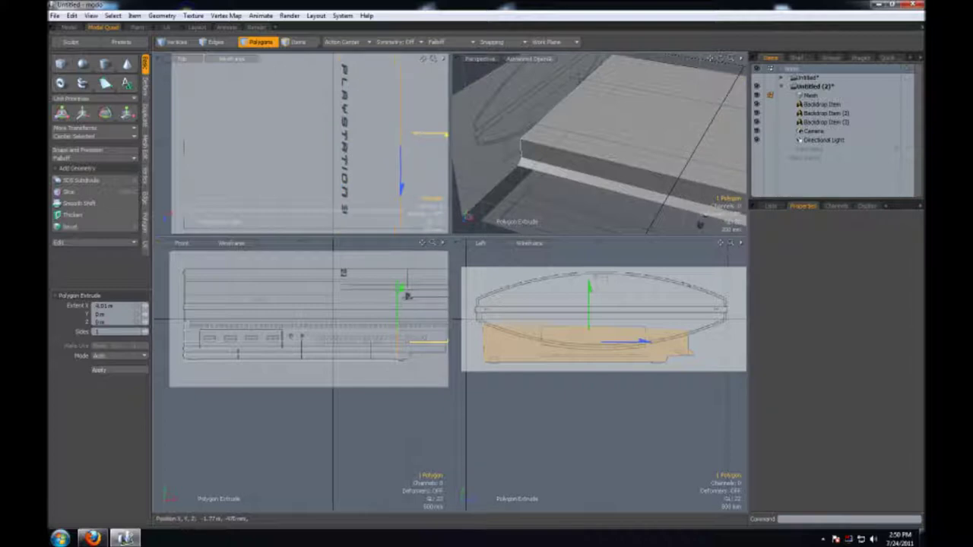
drag(408, 297, 408, 297)
key(space)
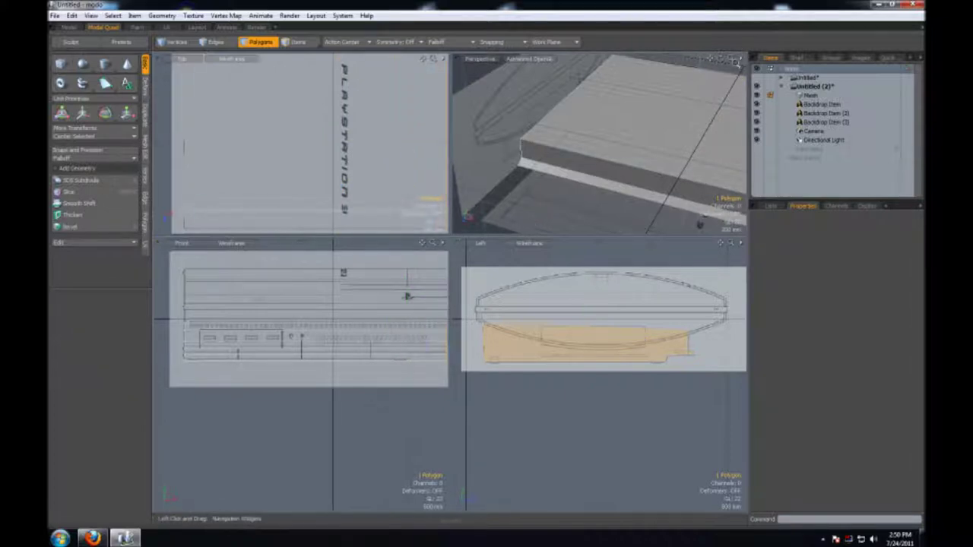
drag(734, 59, 720, 58)
key(1)
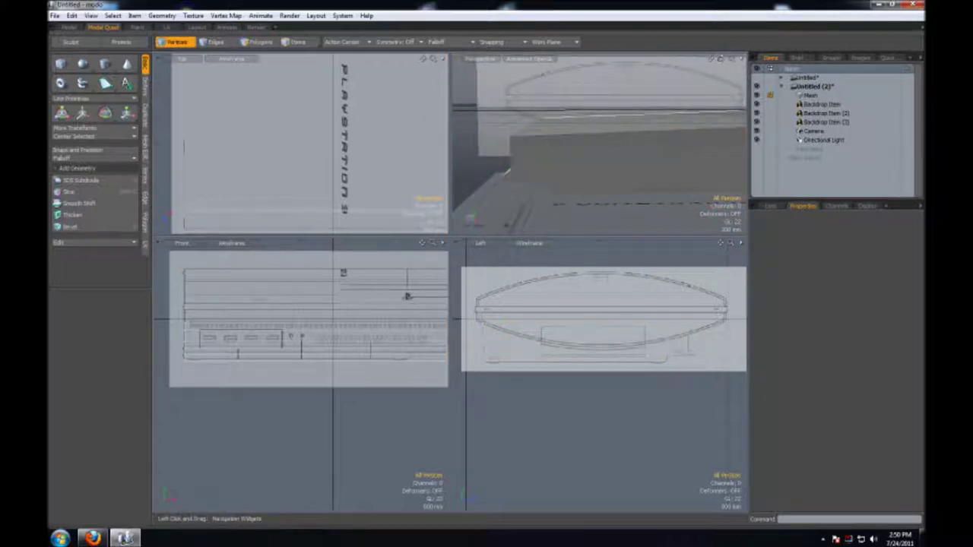
- Add a thin cube primitive over the blueprints, stretched leftward, with X position 0
drag(721, 59, 720, 59)
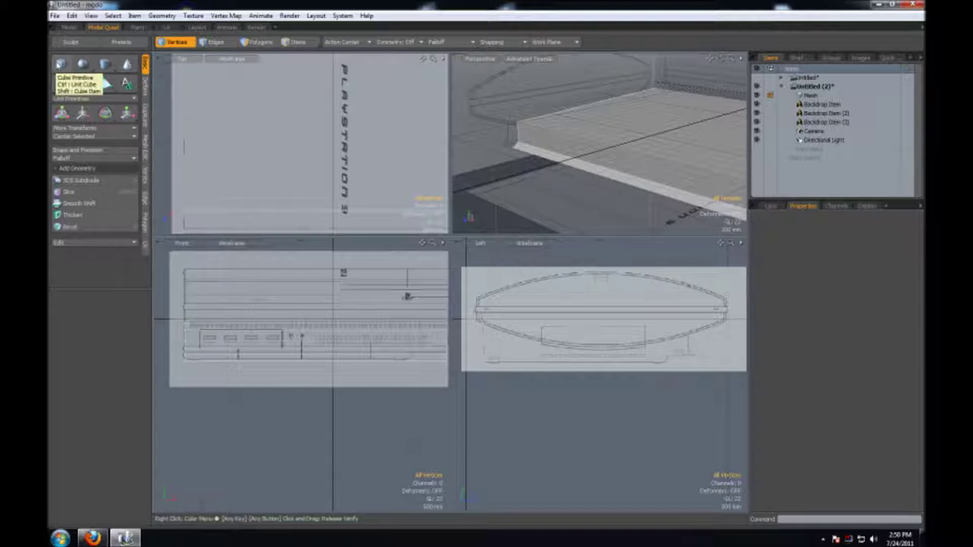
click(61, 64)
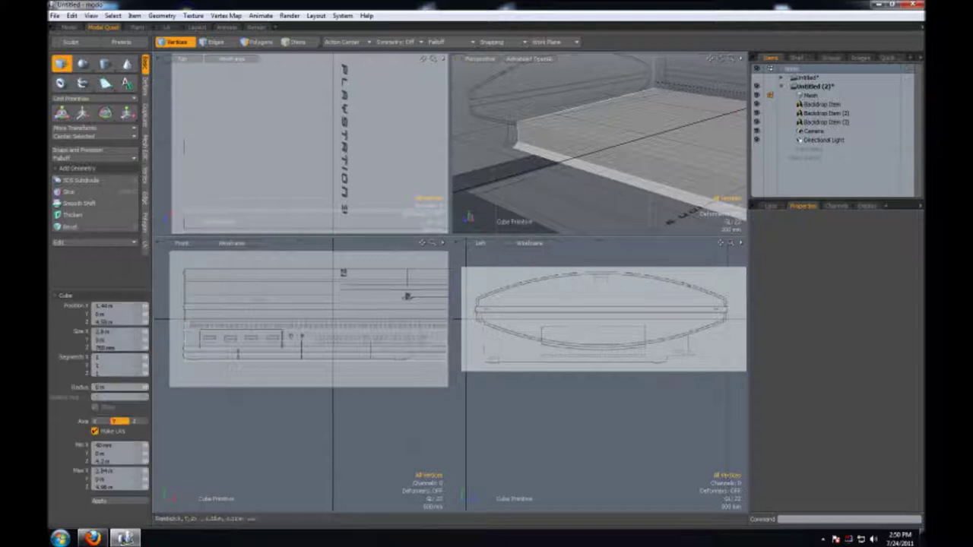
drag(714, 67, 706, 110)
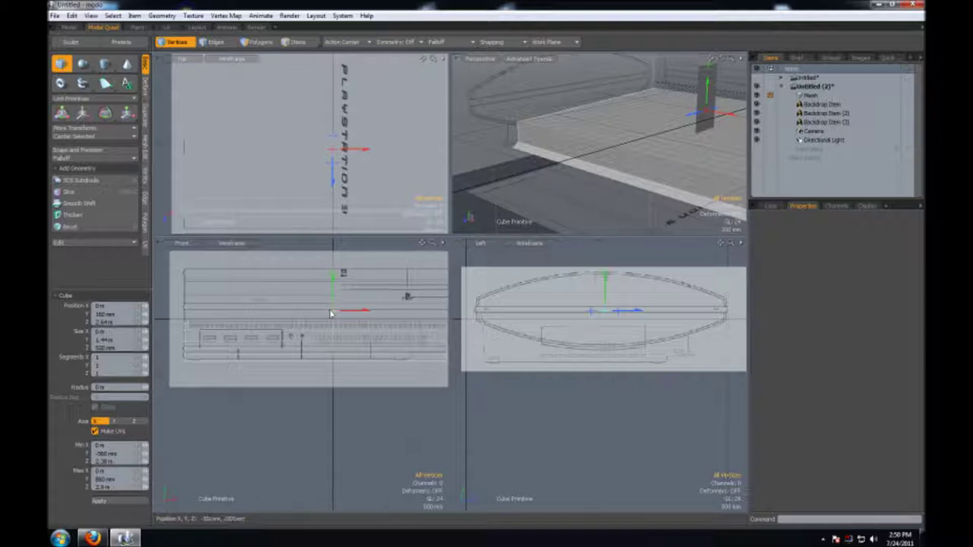
drag(332, 310, 183, 312)
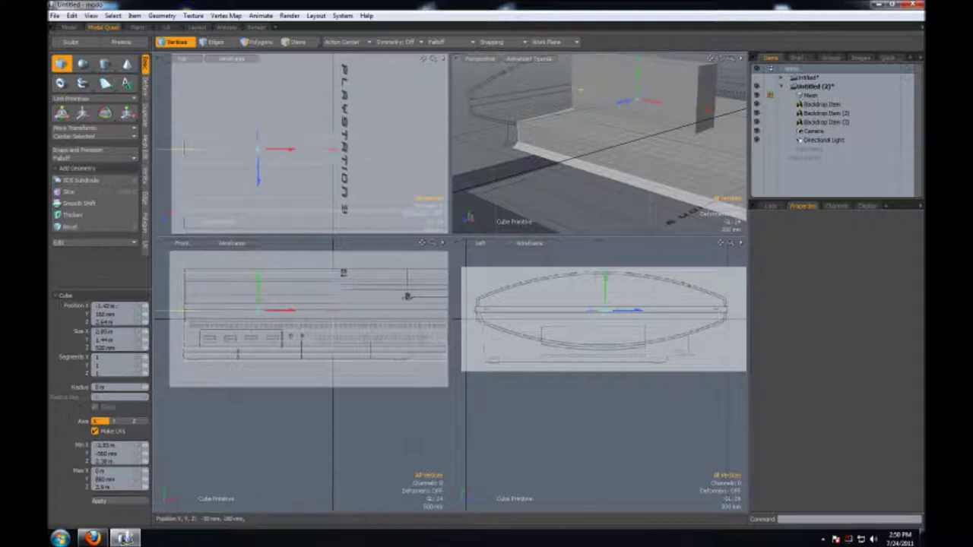
drag(432, 242, 425, 259)
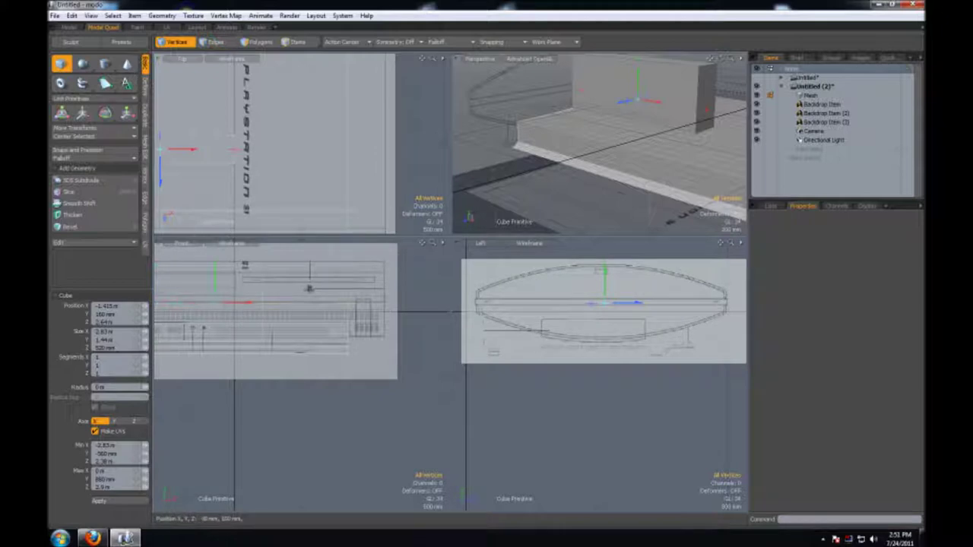
text(0)
key(Return)
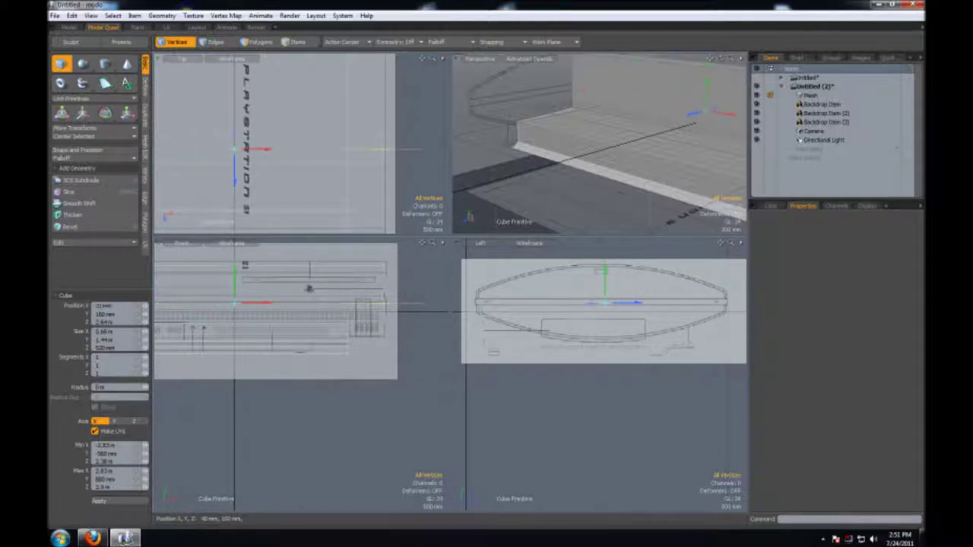
key(space)
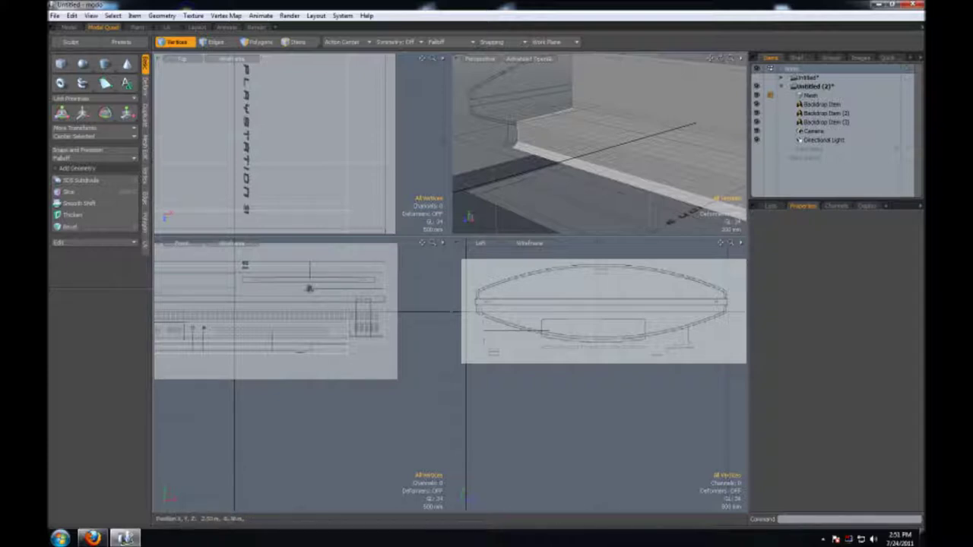
- Orbit the perspective view to inspect the raised block on the console's base
drag(720, 57, 719, 58)
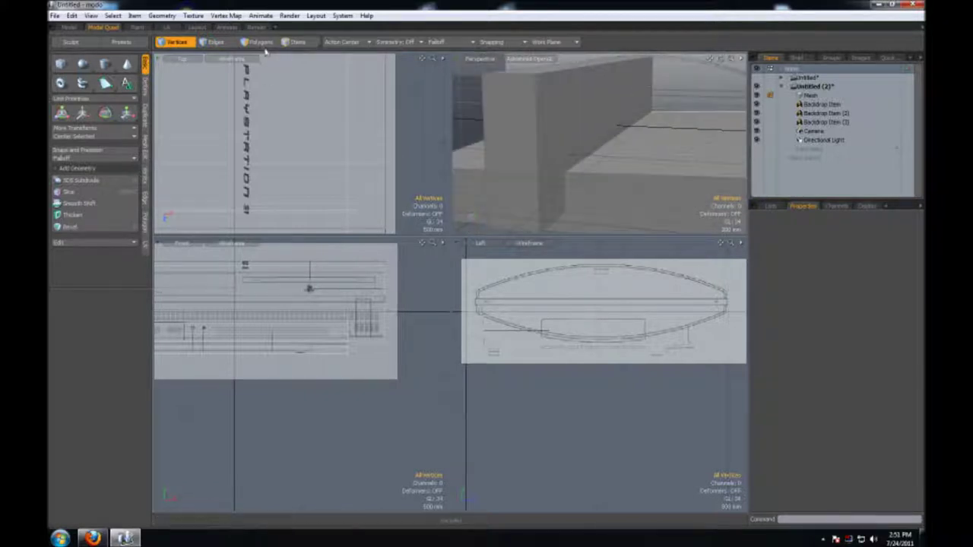
key(3)
key(1)
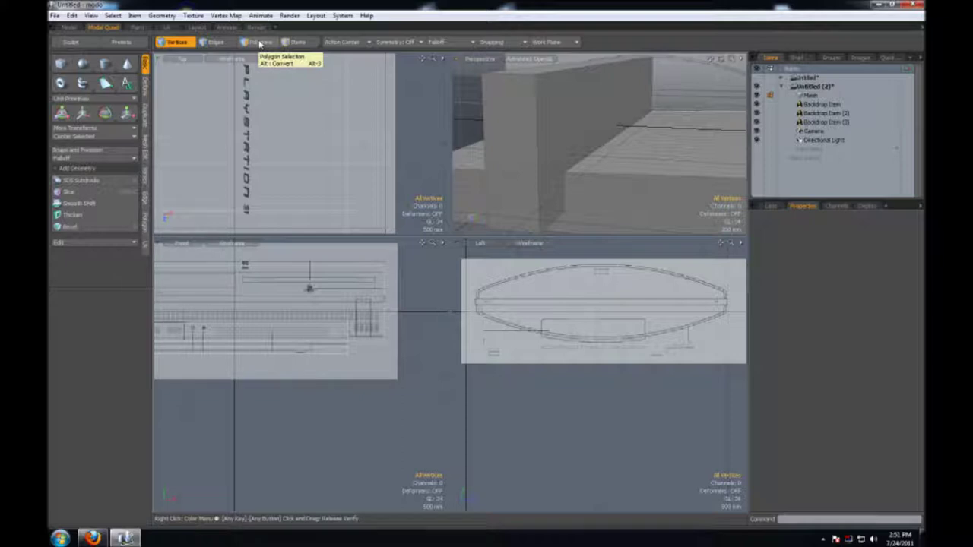
- Select the raised block's end face and extrude it outward to lengthen the block
click(259, 42)
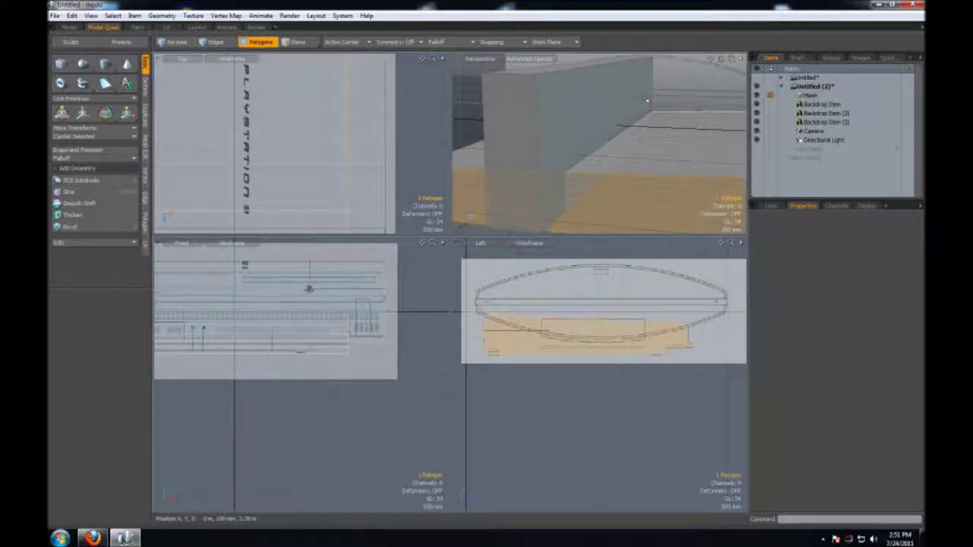
click(608, 98)
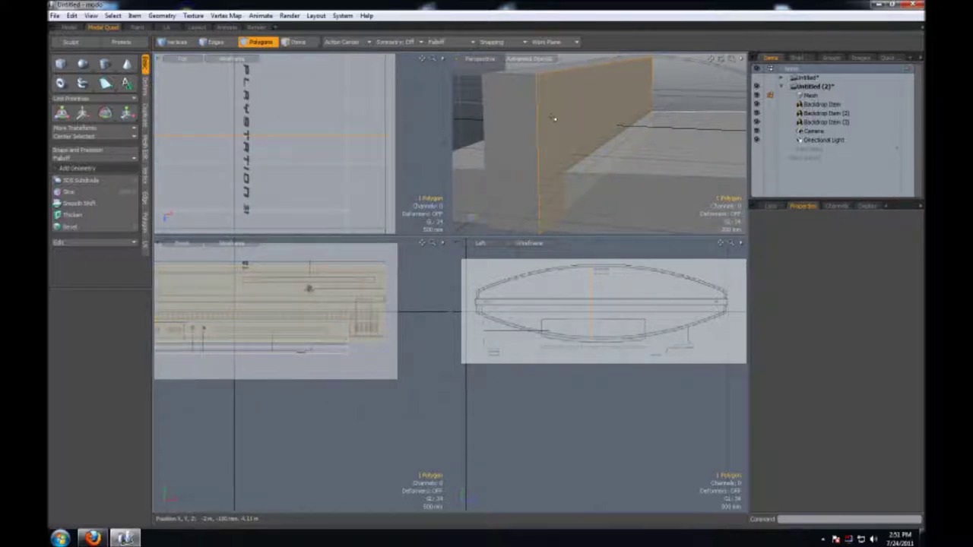
key(shift+x)
drag(627, 306, 611, 305)
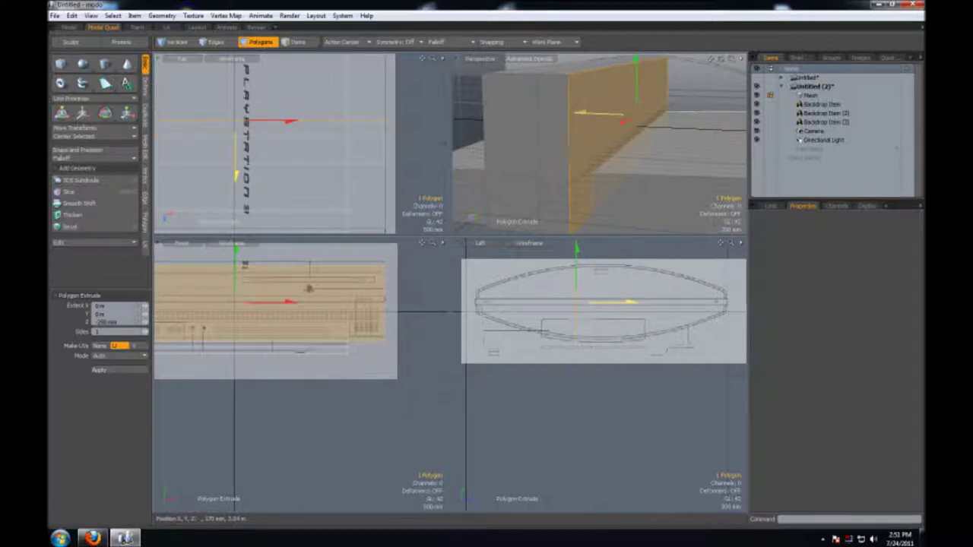
- Scale the extruded end face to 64% on Y and nudge it along the block's length
key(r)
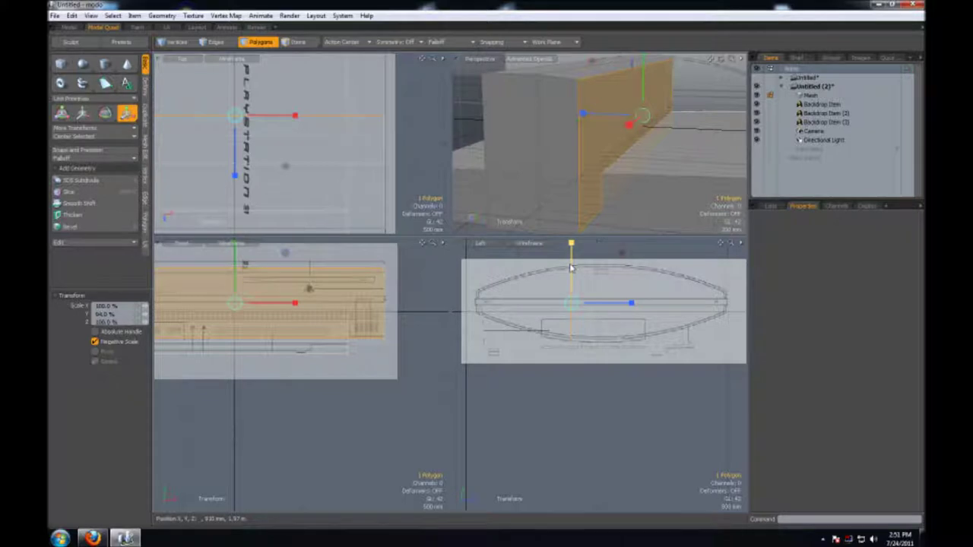
key(space)
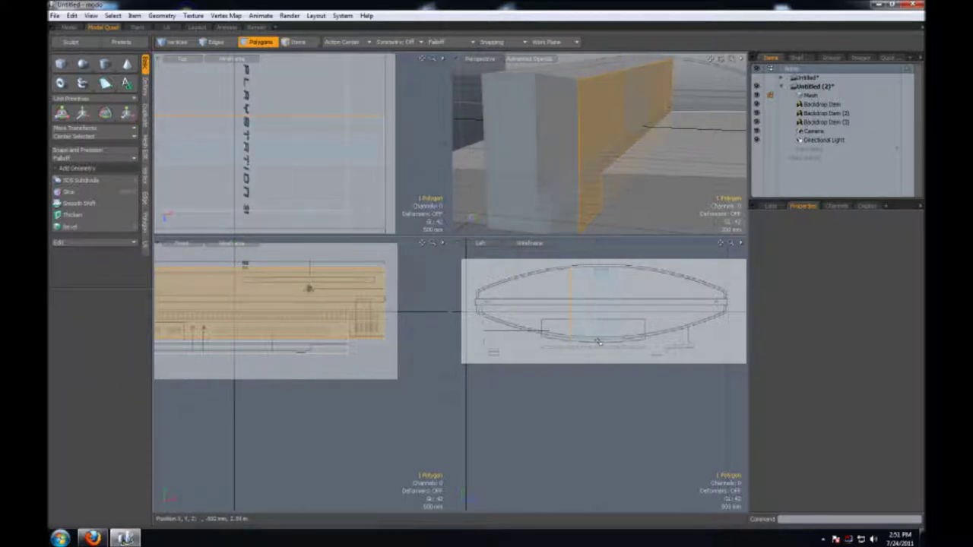
key(w)
drag(583, 306, 579, 307)
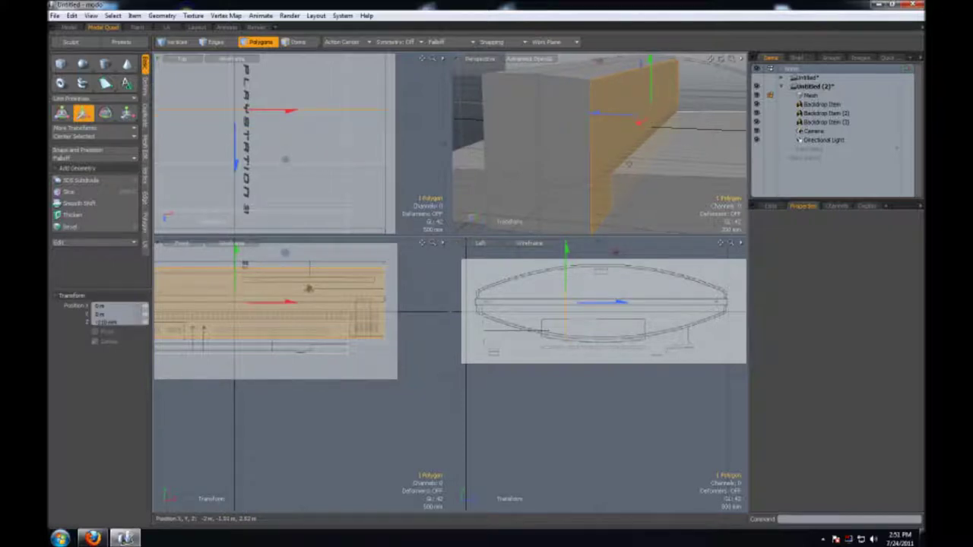
key(space)
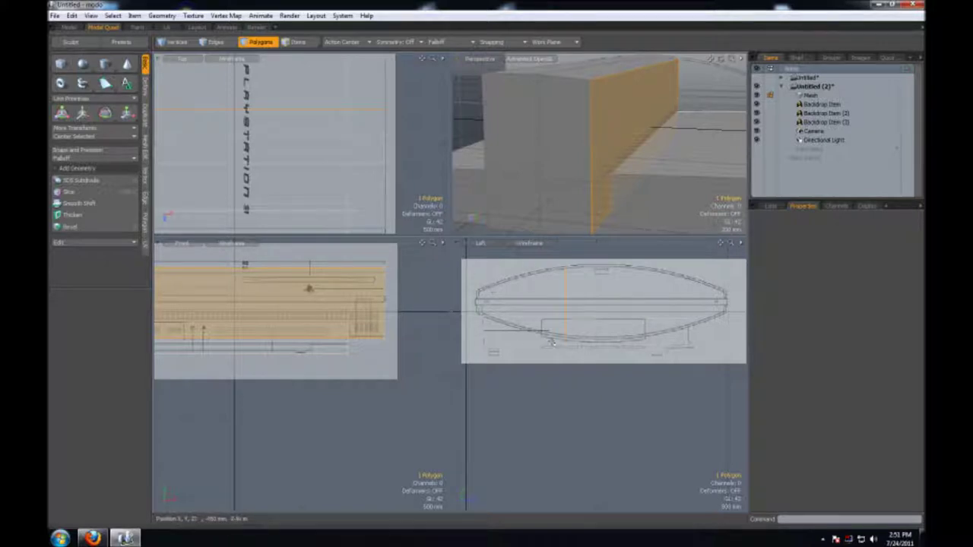
key(shift+x)
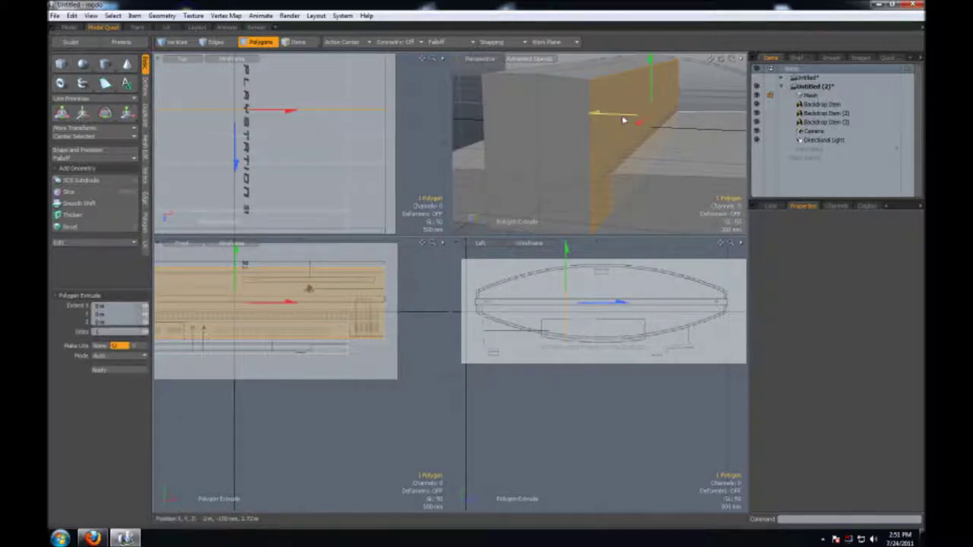
- Extrude the end face three more times, starting near -440 mm, scaling each to about 80% in height
drag(623, 120, 654, 120)
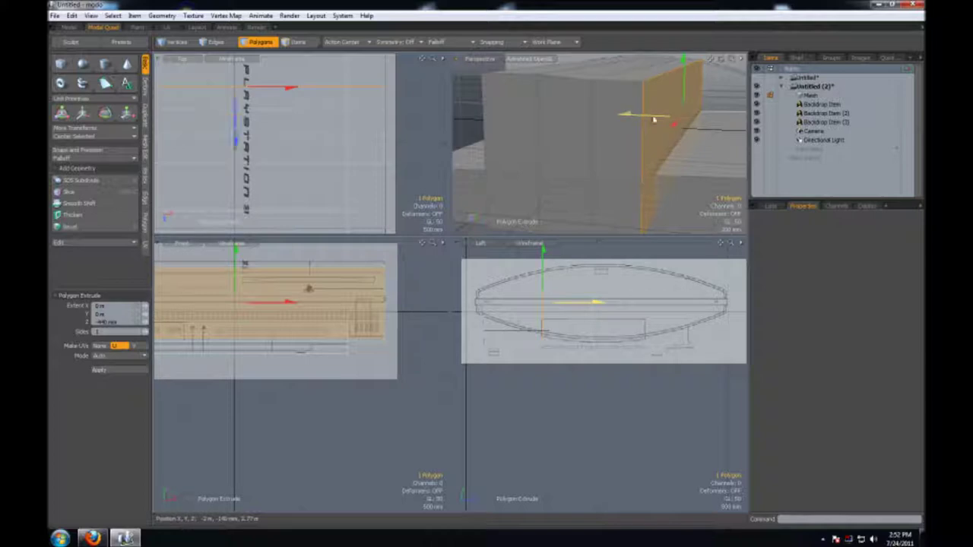
key(y)
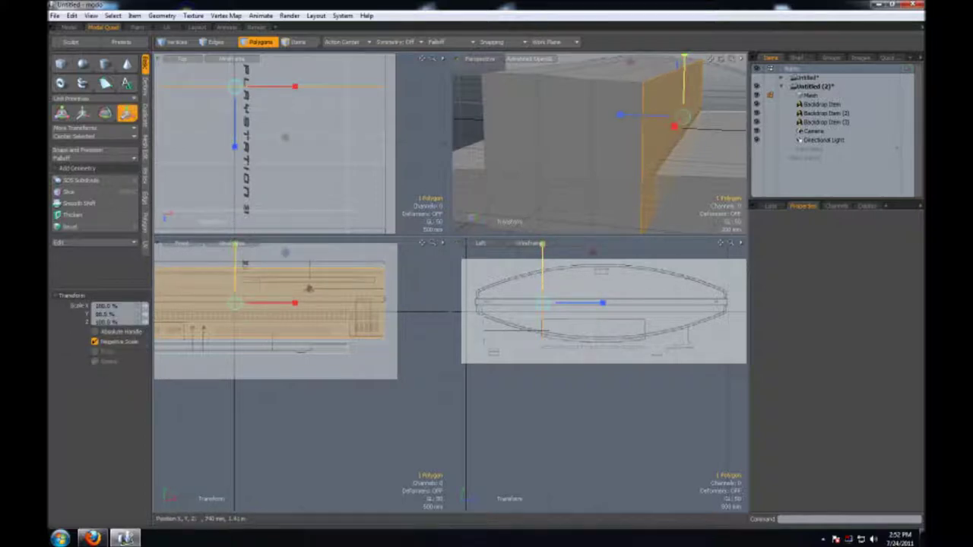
mouse_move(684, 59)
mouse_down()
mouse_move(697, 70)
mouse_move(722, 62)
mouse_up()
key(shift+x)
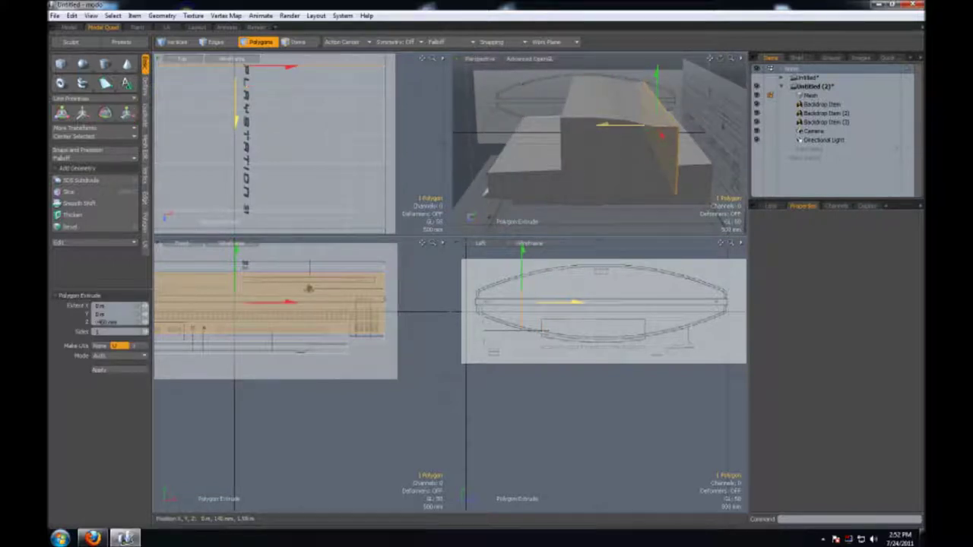
key(r)
drag(523, 268, 522, 248)
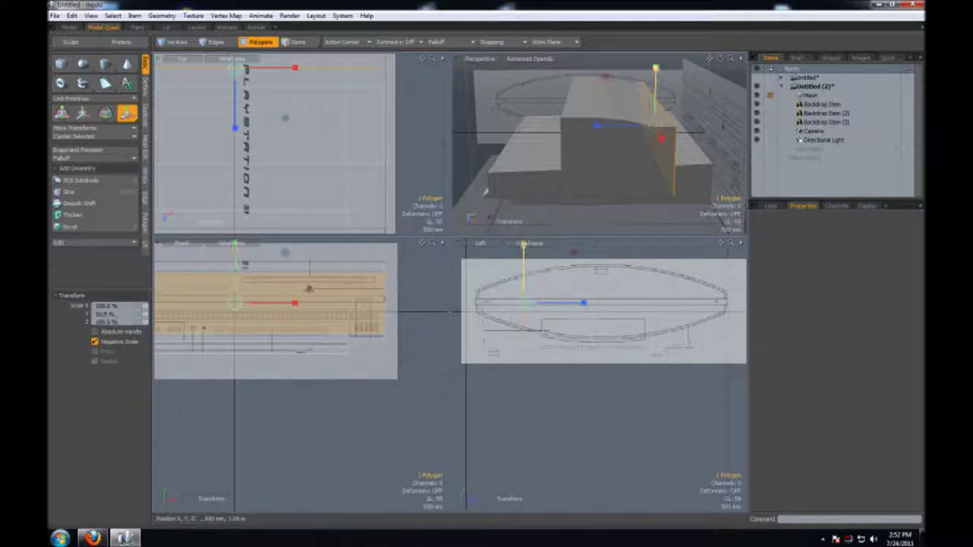
key(shift+x)
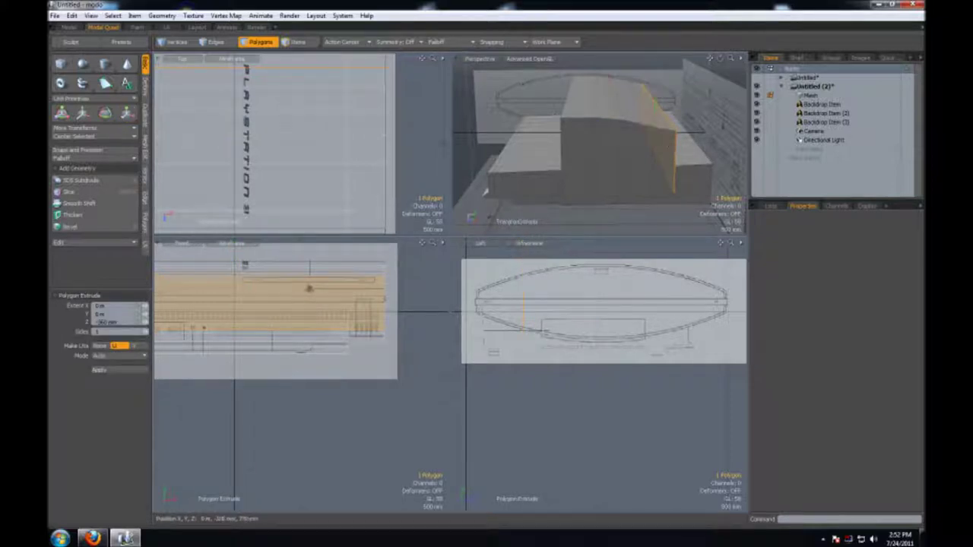
drag(661, 130, 684, 135)
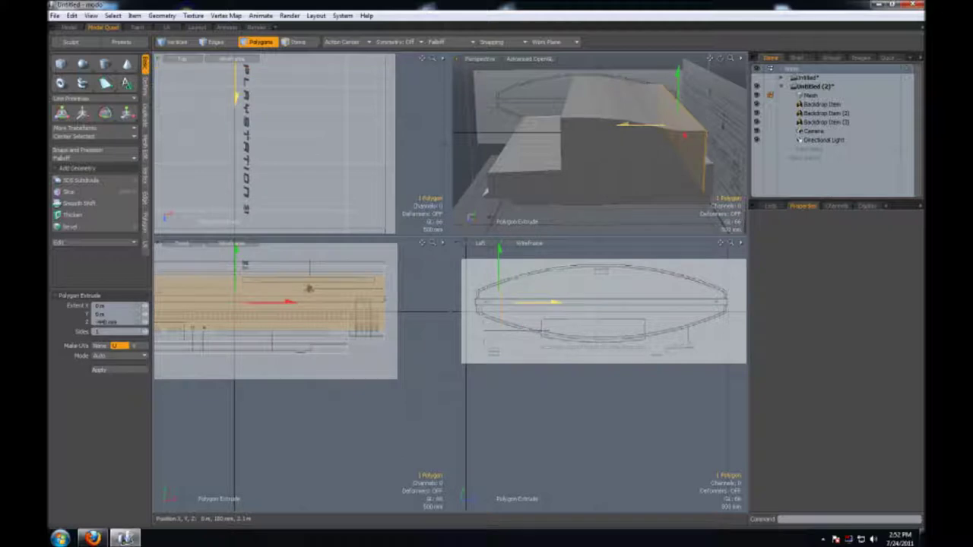
key(r)
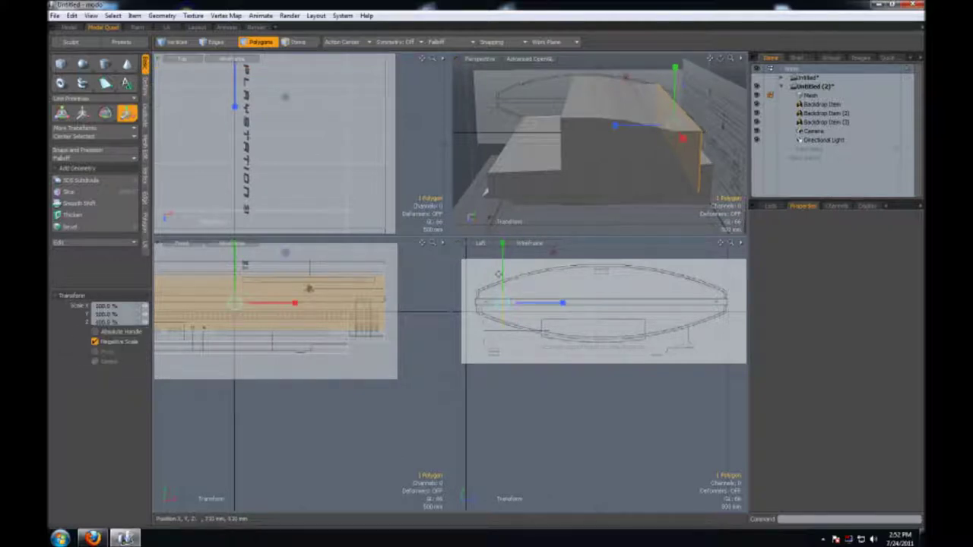
drag(500, 274, 505, 275)
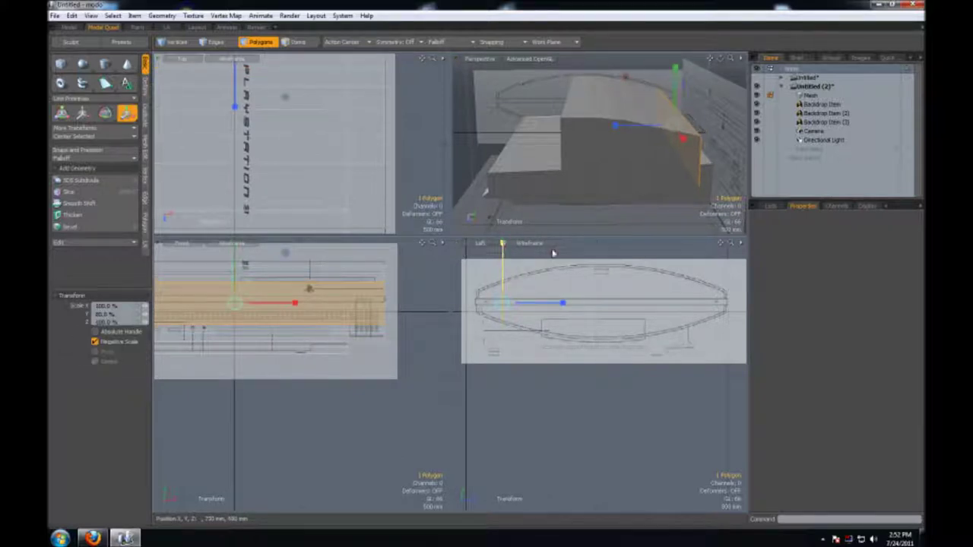
- Add two more end-face extrusions, scaled to 99.5% and then about 67.5% on Y
key(shift+x)
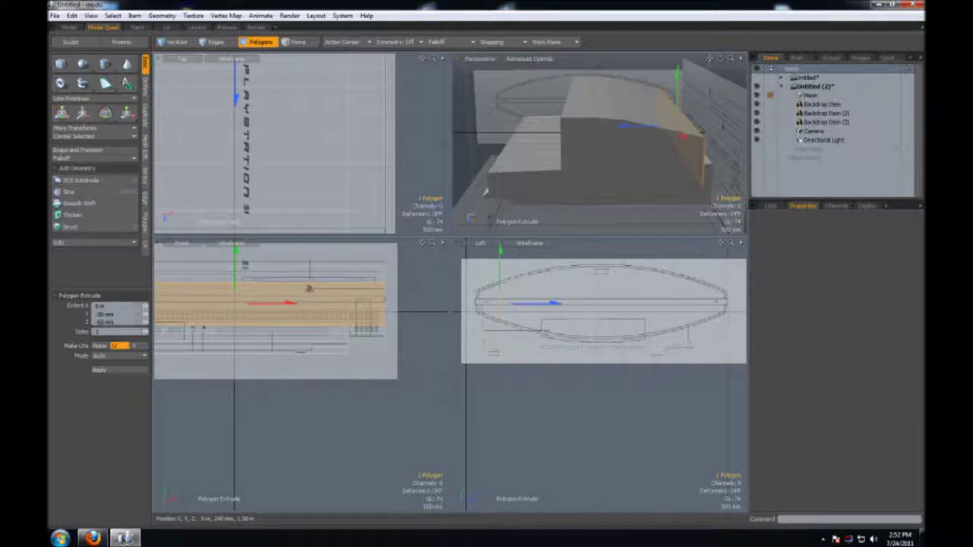
drag(555, 302, 541, 302)
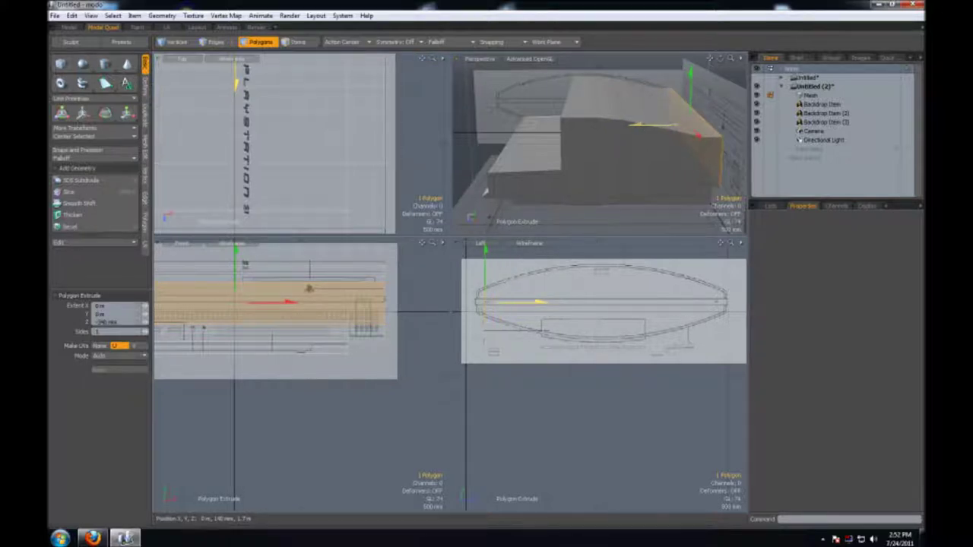
key(r)
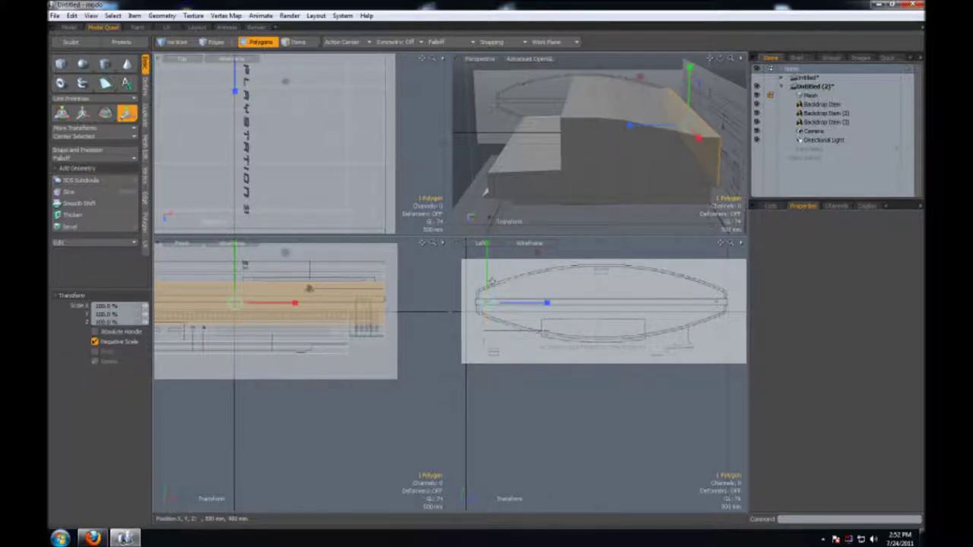
drag(235, 245, 235, 256)
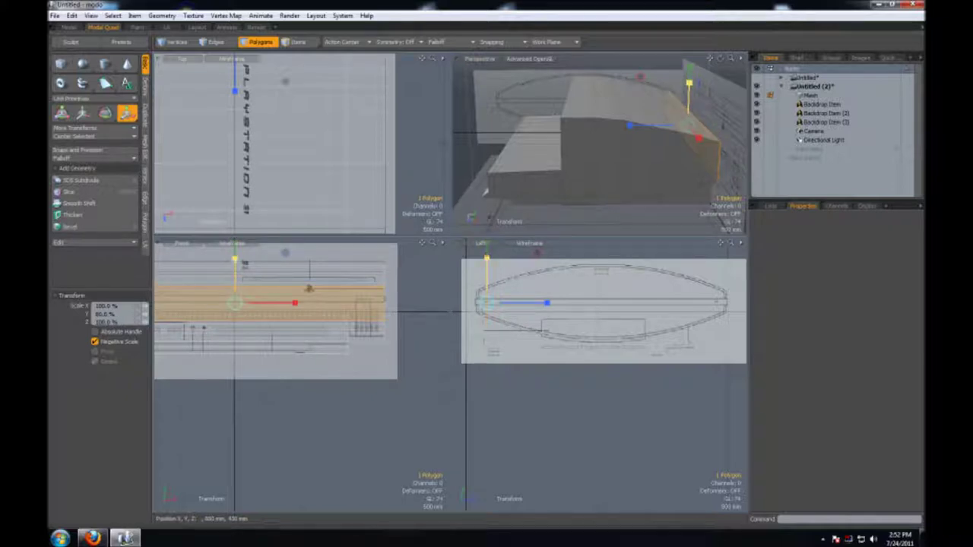
key(shift+x)
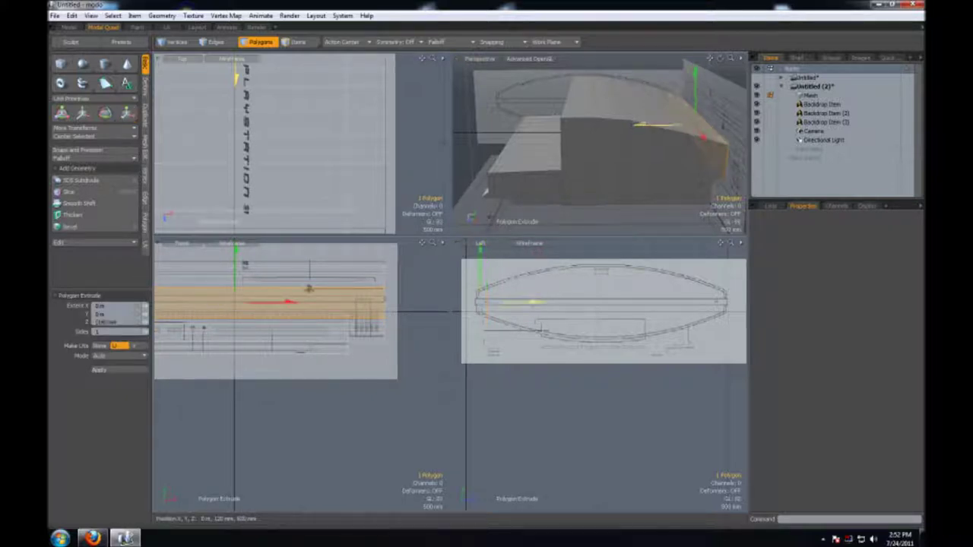
key(r)
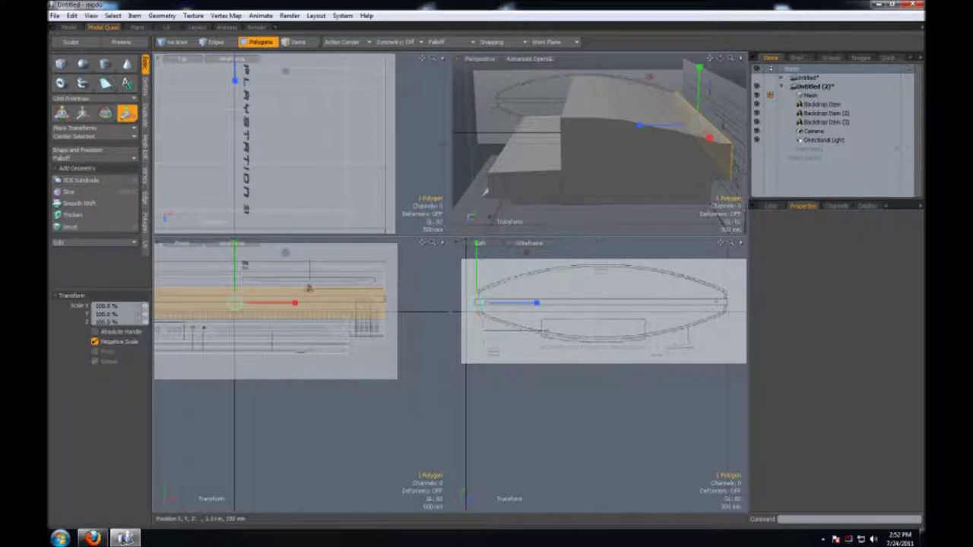
drag(235, 245, 235, 251)
key(space)
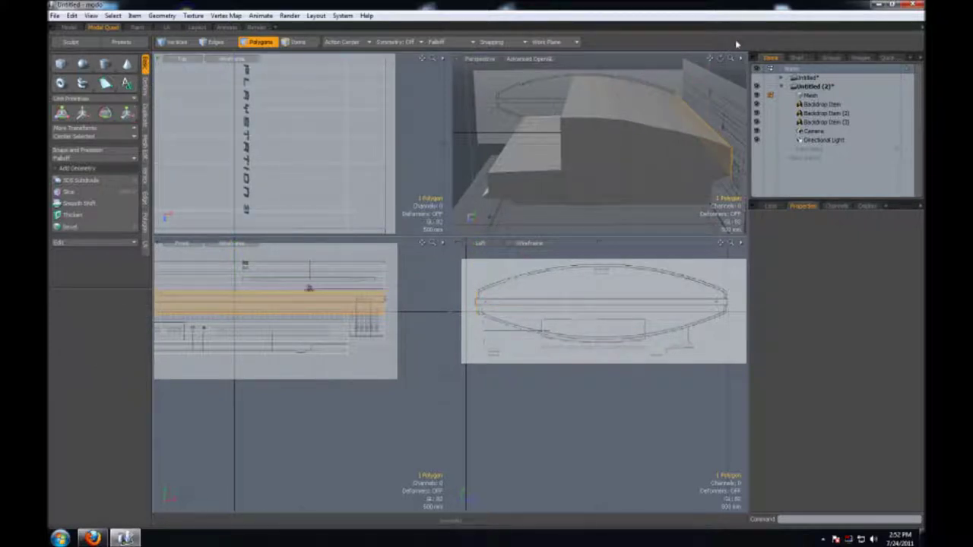
- Extrude the block's other end face outward three times, the last pushed to about 400 mm
drag(721, 58, 579, 163)
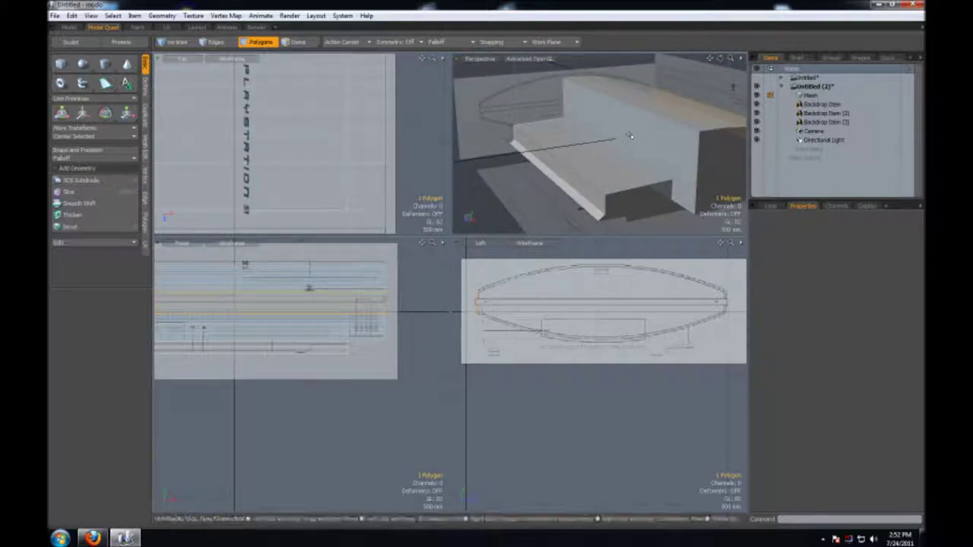
key(shift+x)
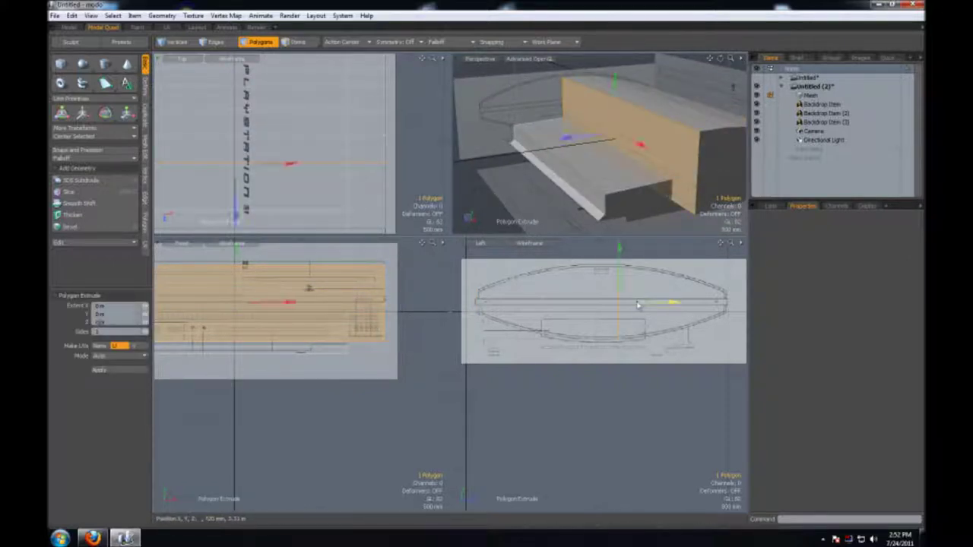
drag(582, 139, 566, 139)
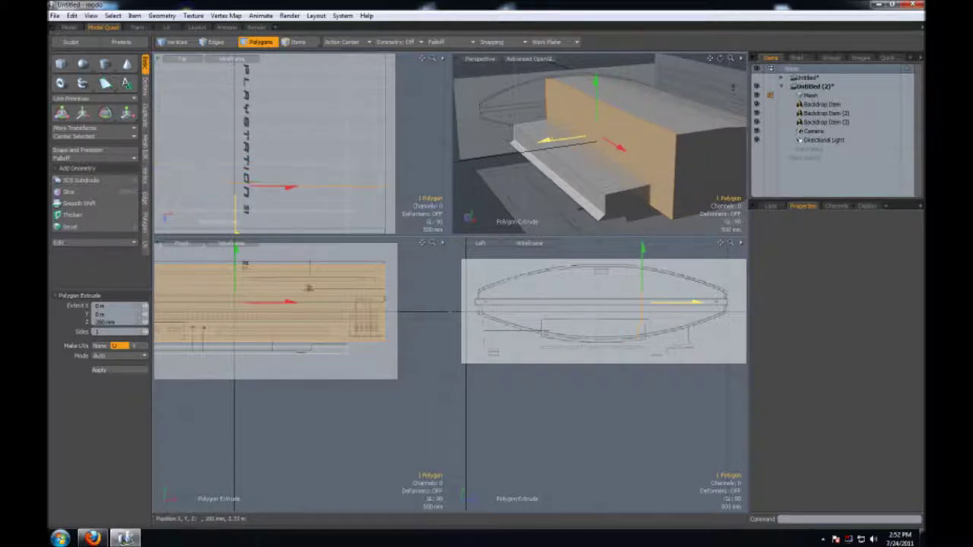
key(r)
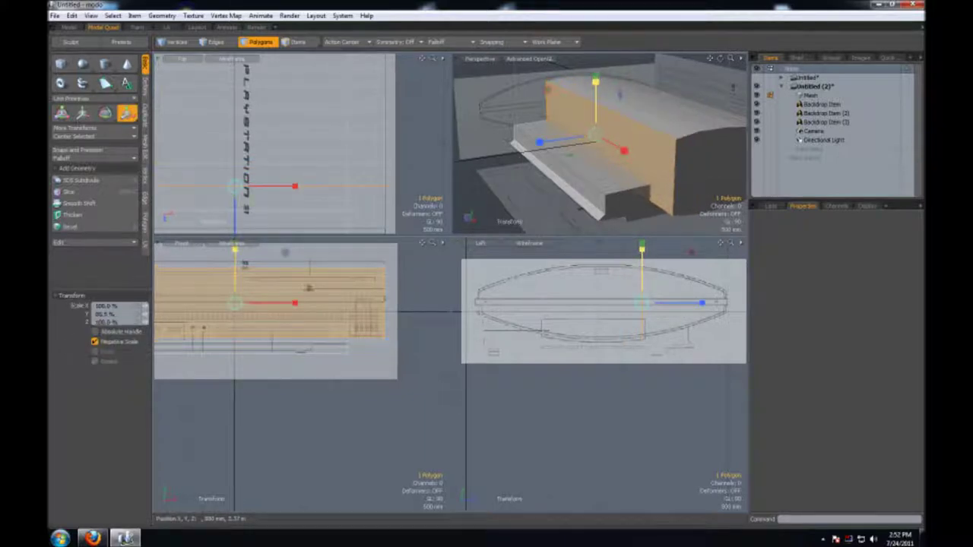
key(shift+x)
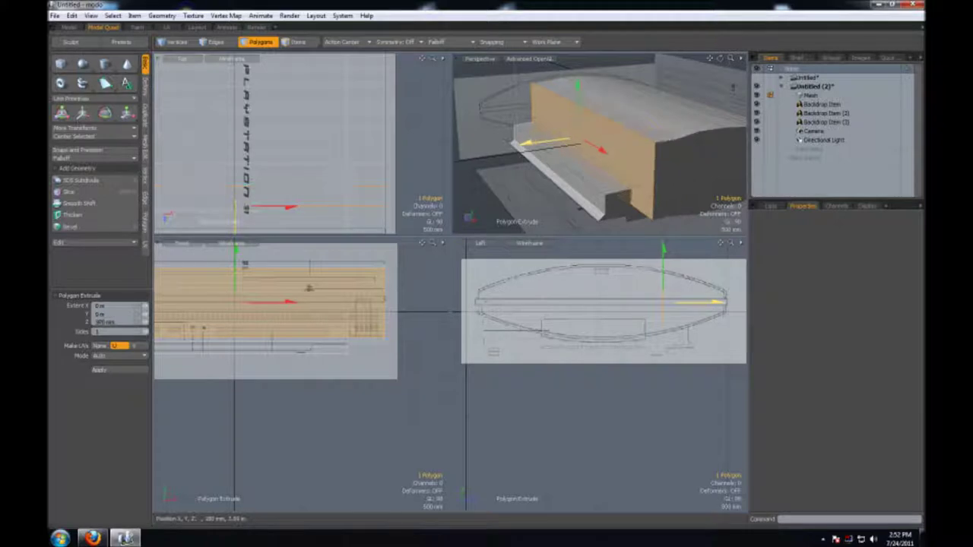
key(r)
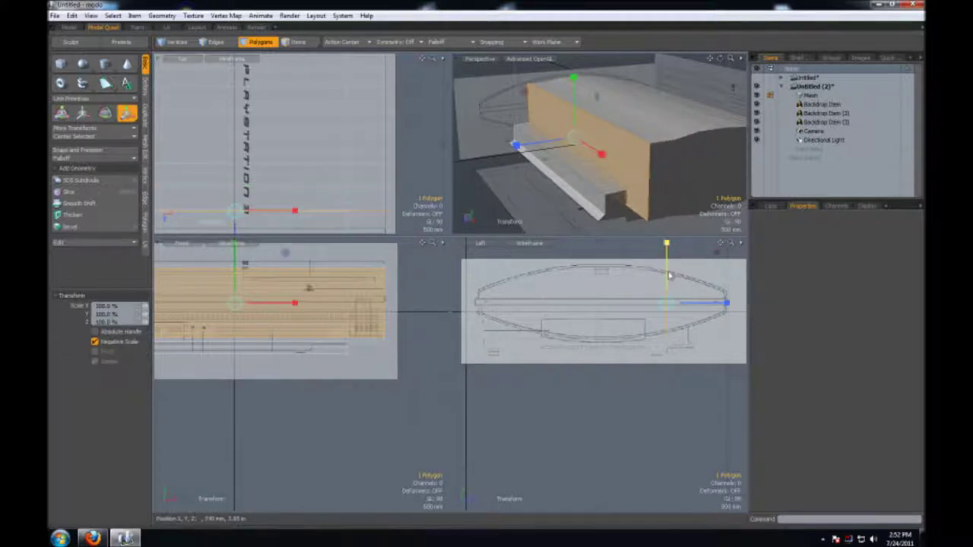
key(shift+x)
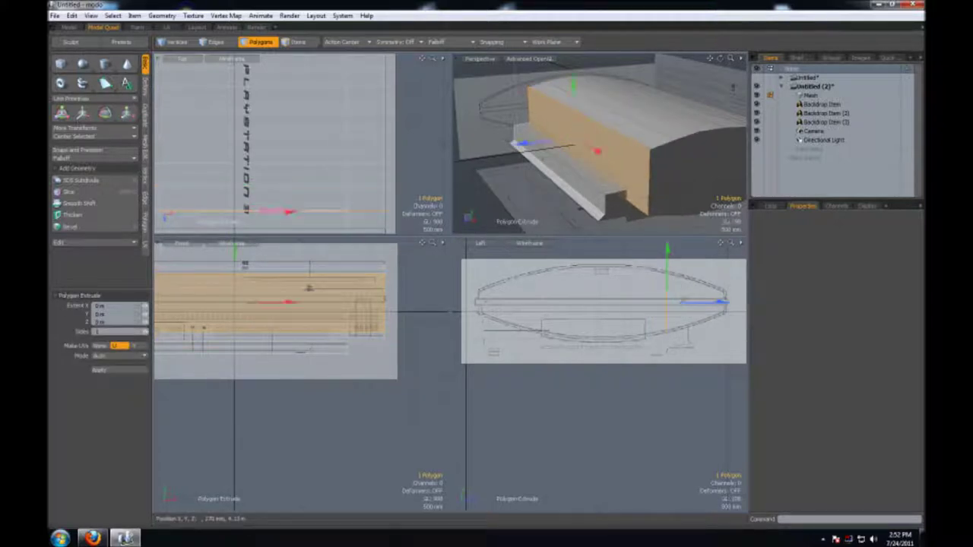
drag(689, 304, 705, 307)
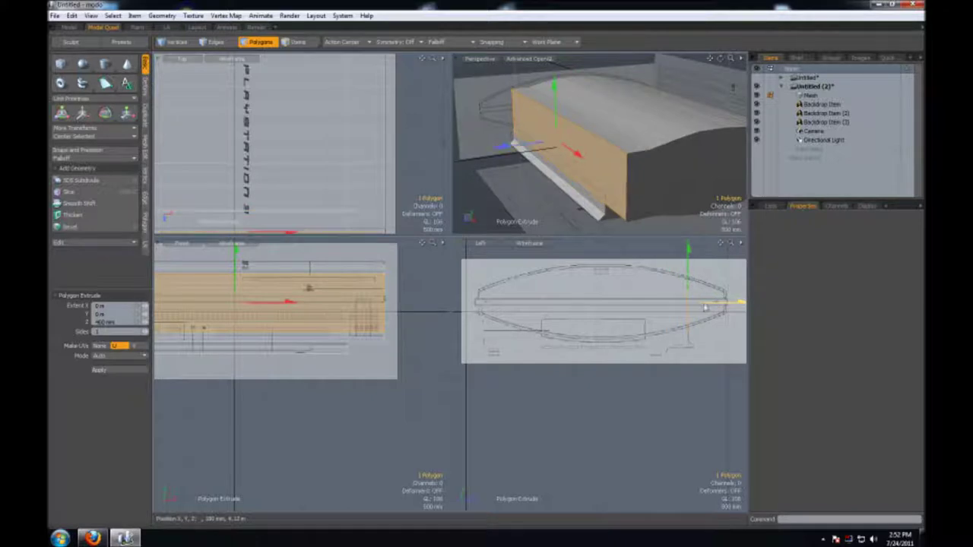
key(r)
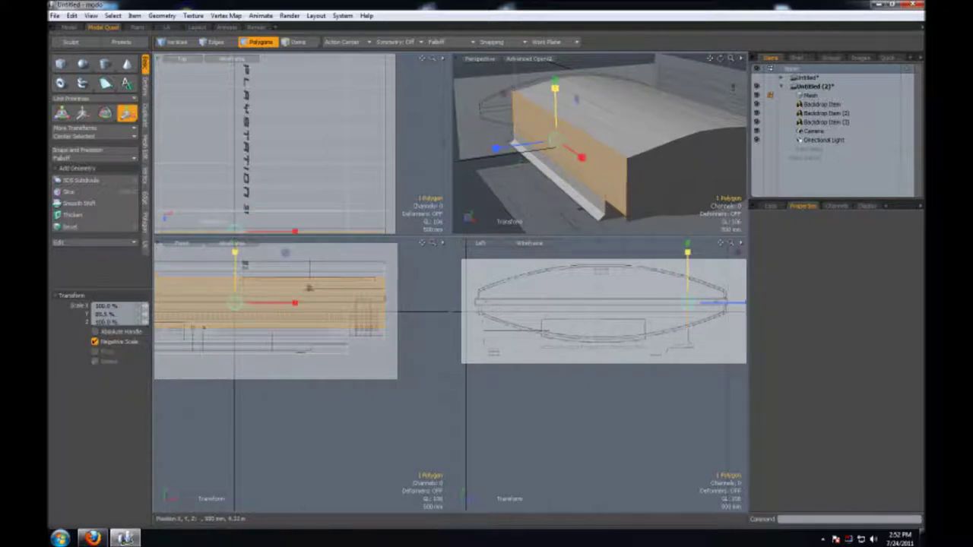
- Add two more front extrusions, each pushed farther out and thinned vertically
key(shift+x)
drag(703, 304, 722, 304)
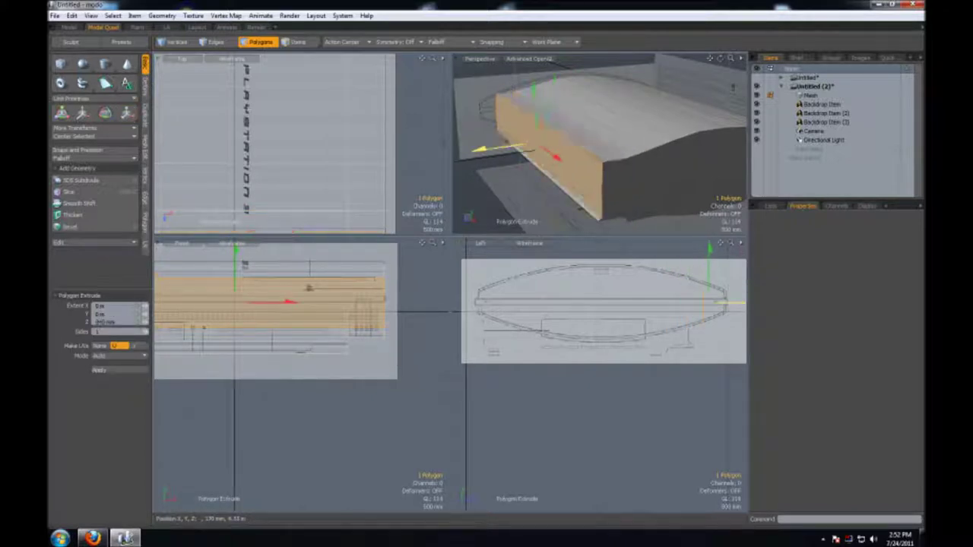
key(r)
drag(707, 250, 707, 253)
key(shift+x)
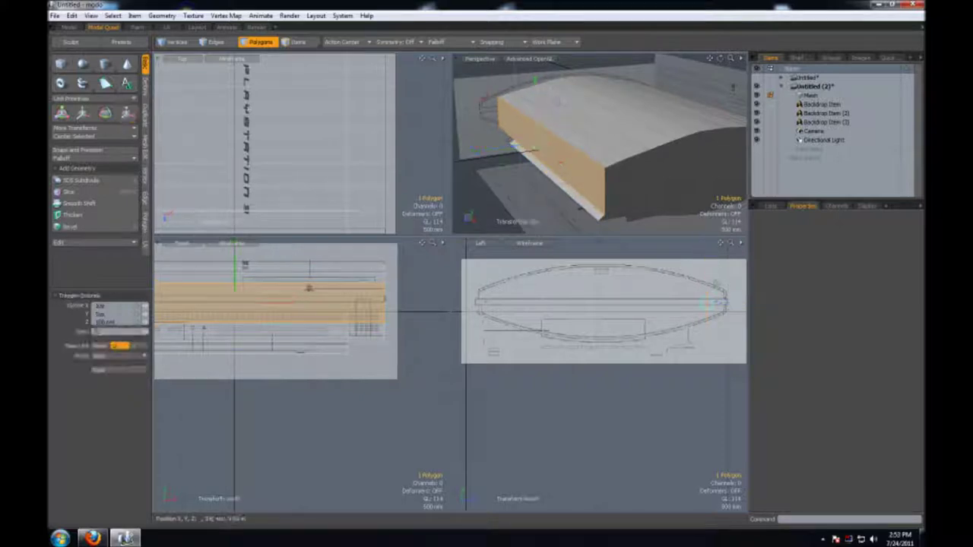
drag(711, 282, 726, 283)
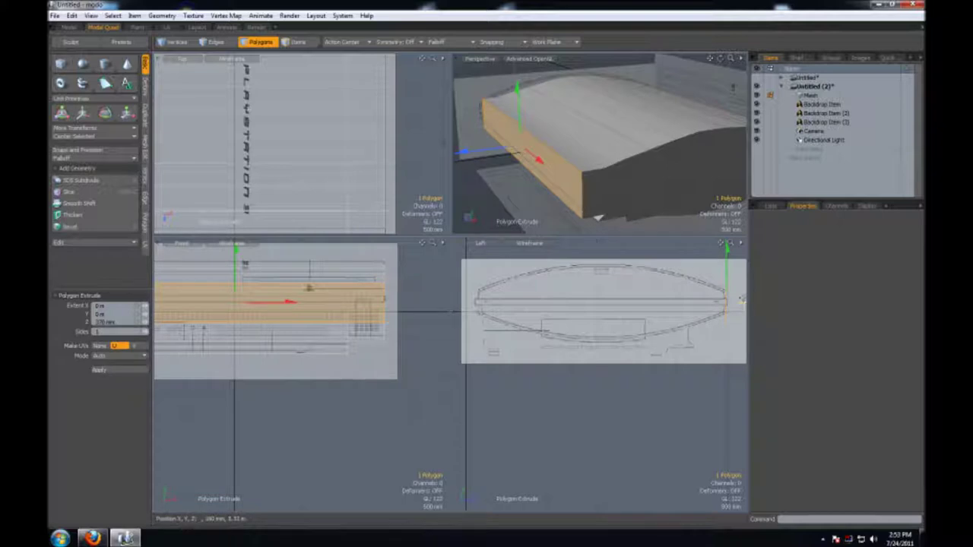
key(r)
drag(726, 244, 726, 277)
key(space)
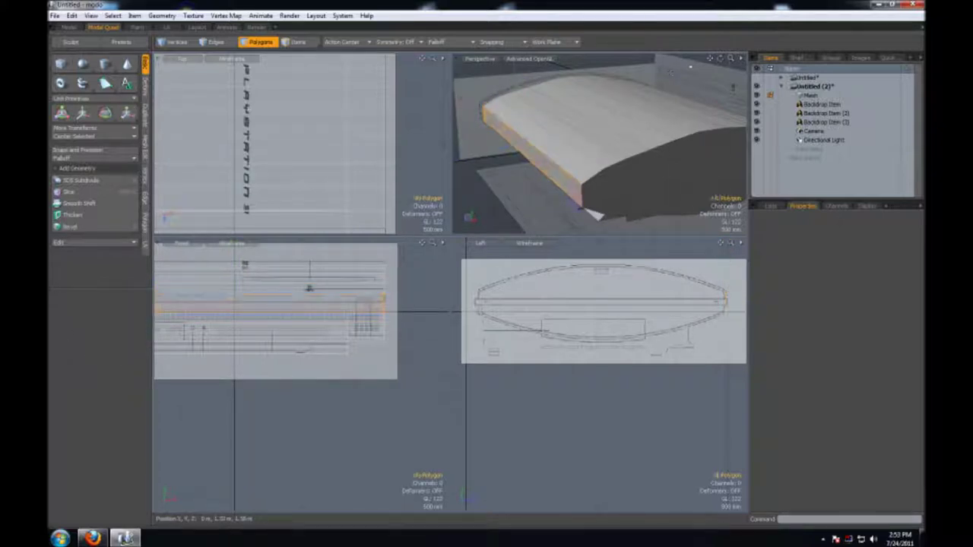
key(space)
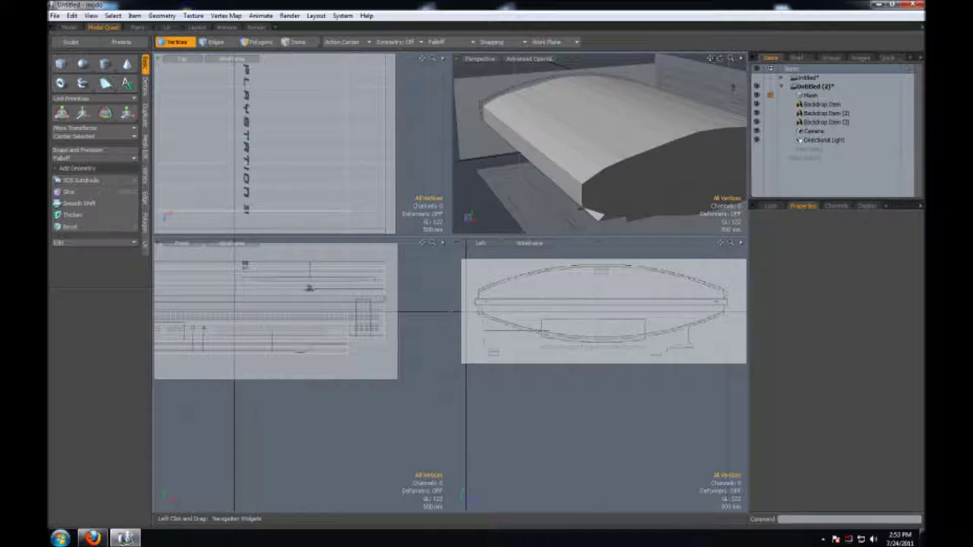
- Orbit the perspective view to a low side angle, switch to Edges mode, and recentre the orthographic views
drag(721, 57, 715, 57)
key(2)
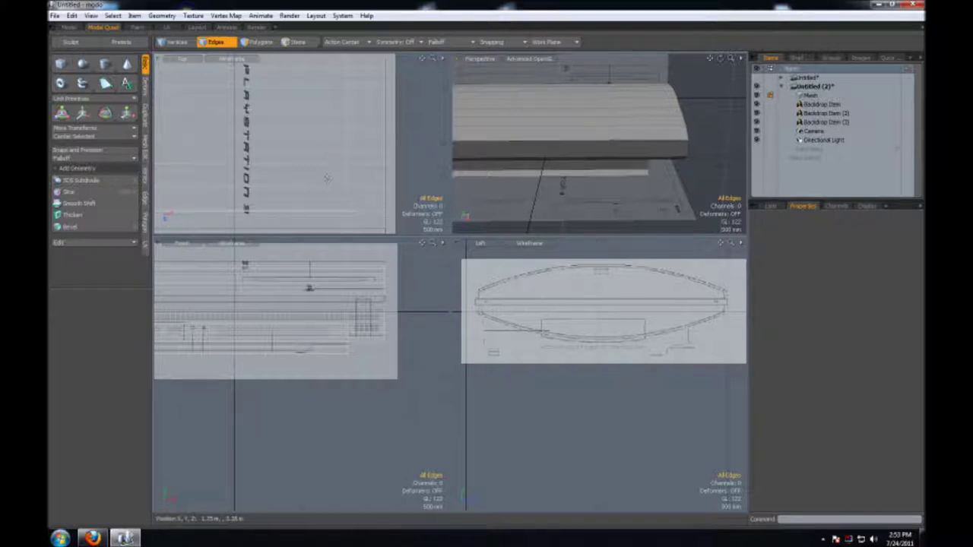
scroll(326, 178, down, 2)
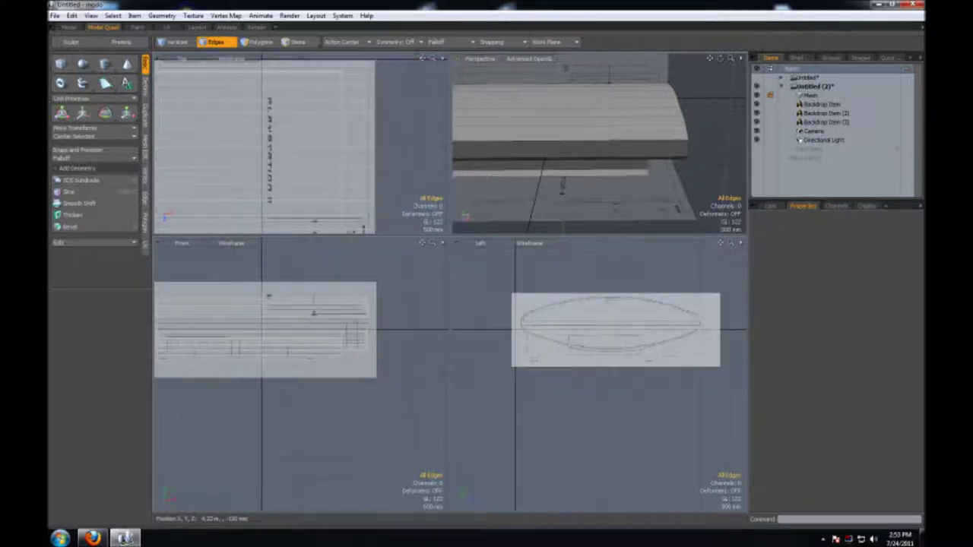
middle_drag(326, 178, 325, 117)
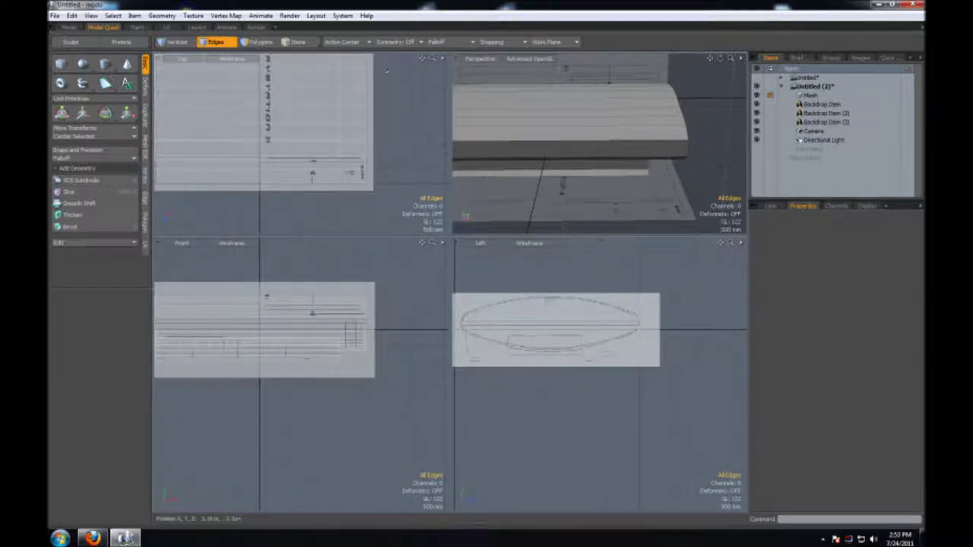
middle_drag(419, 73, 449, 84)
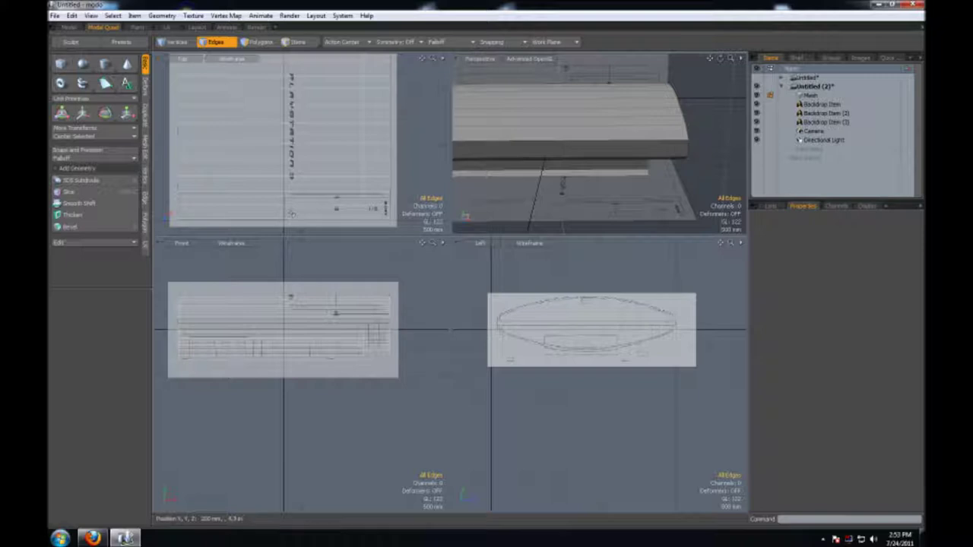
key(alt+c)
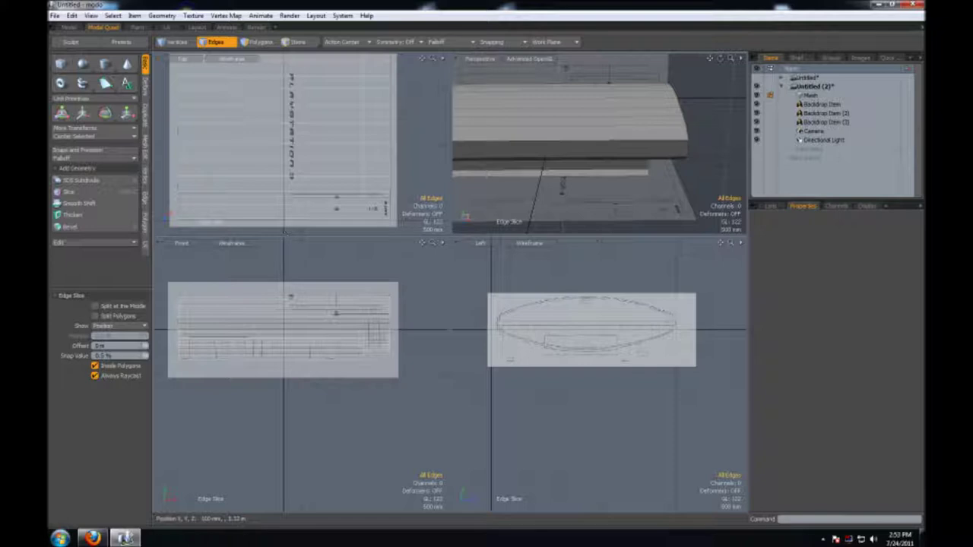
key(space)
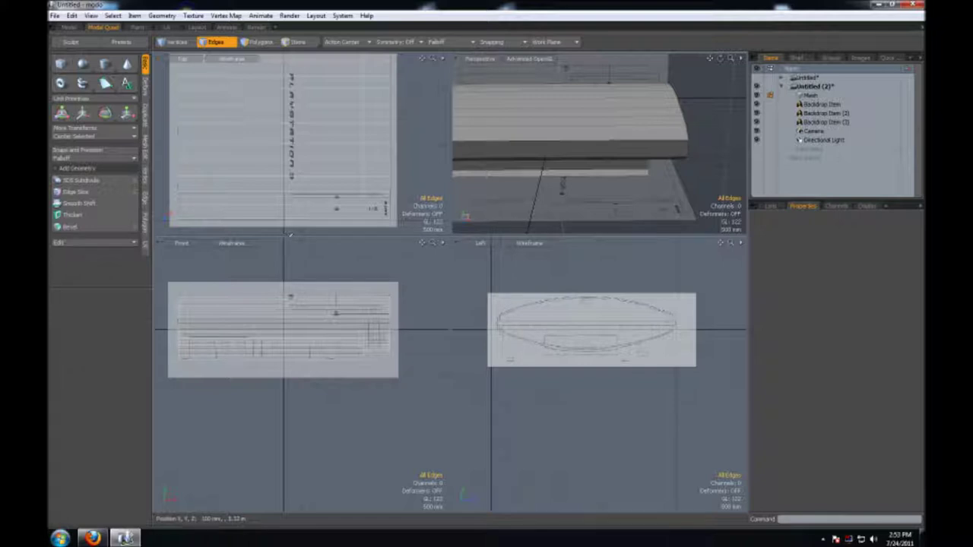
key(shift+c)
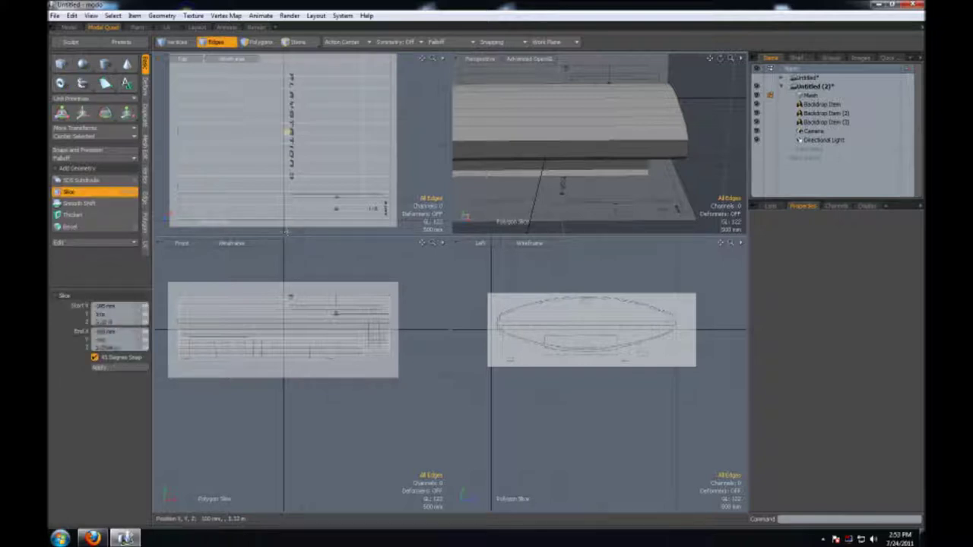
key(space)
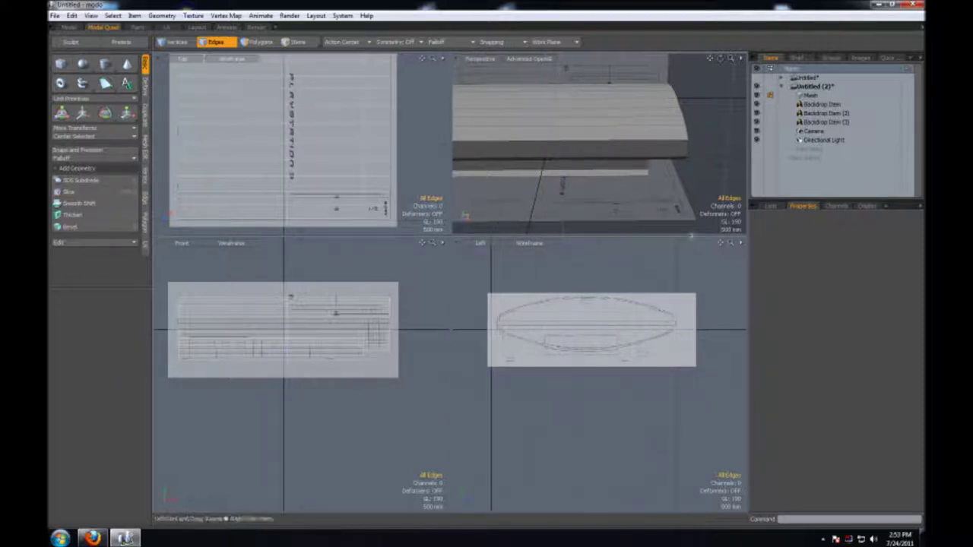
key(space)
key(space)
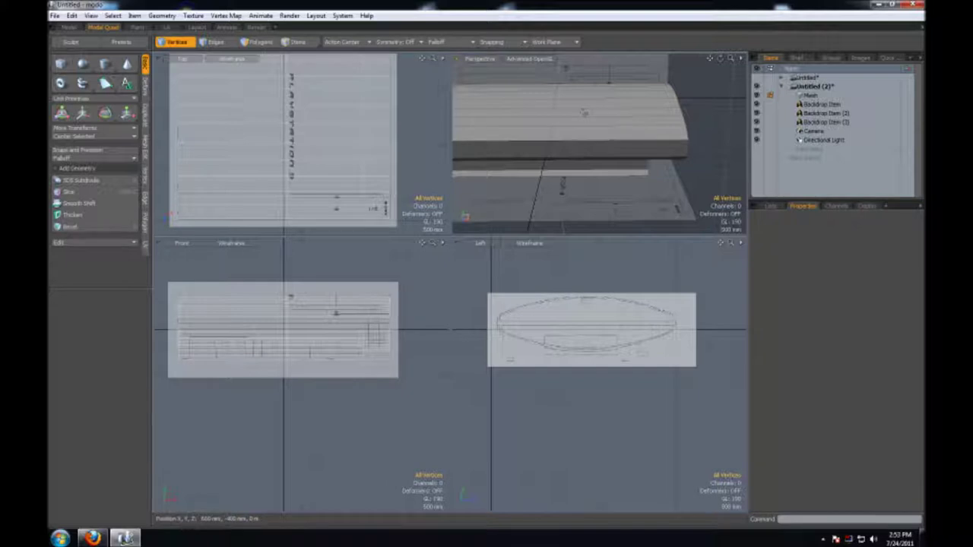
drag(720, 58, 655, 89)
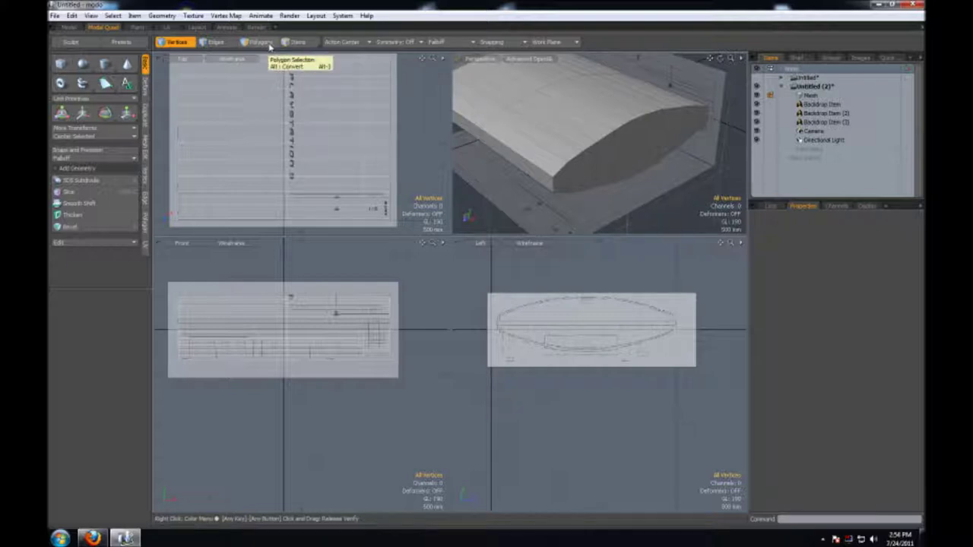
- Select the two front strips on the console's top surface and turn them into a step
click(269, 46)
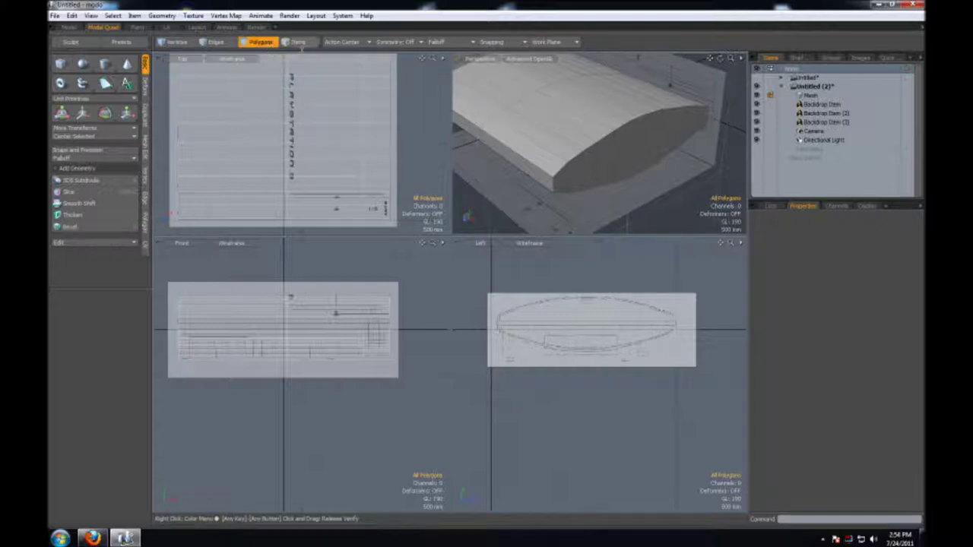
click(523, 145)
shift+click(538, 139)
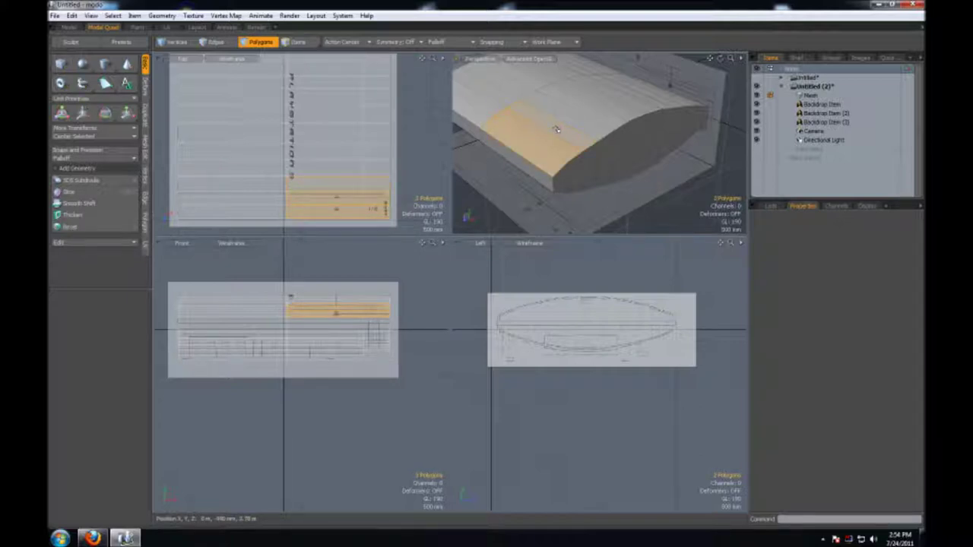
key(Delete)
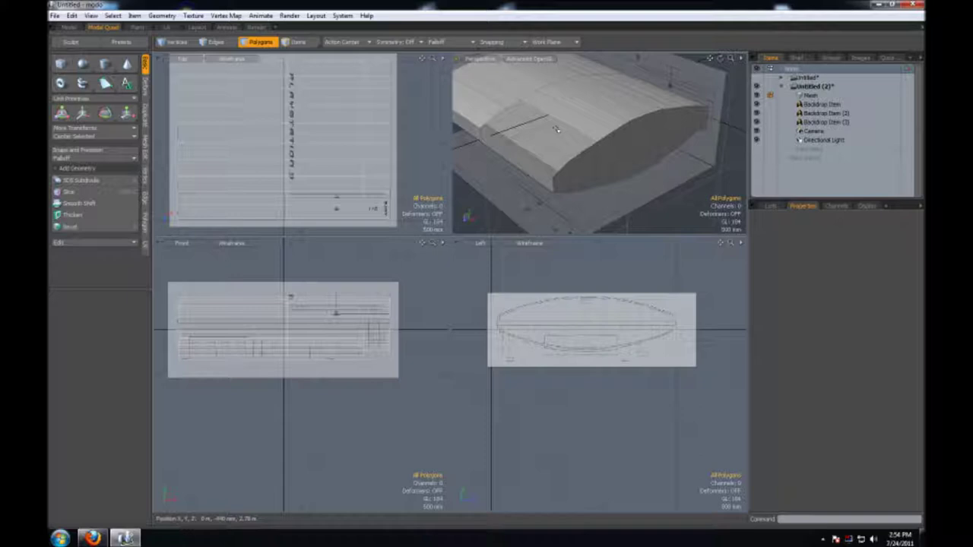
key(1)
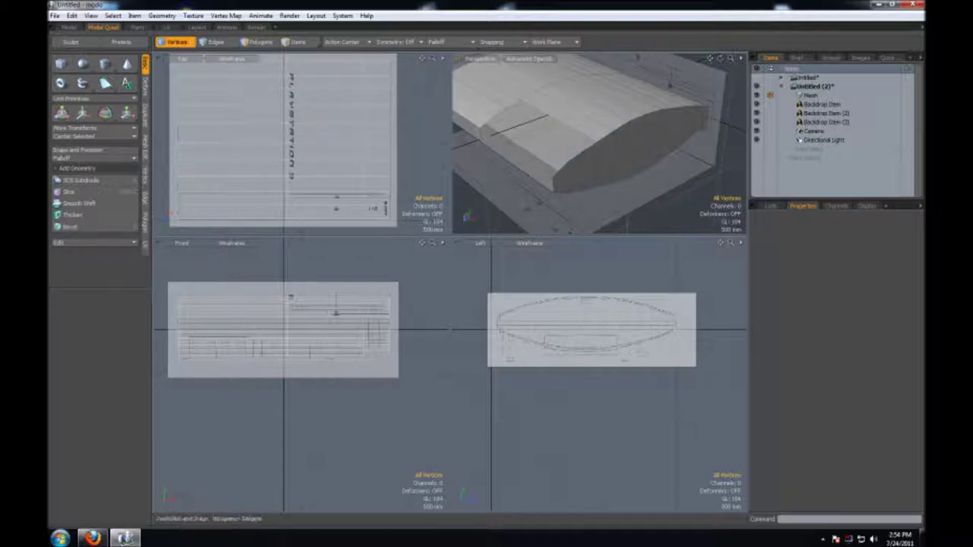
drag(719, 57, 684, 91)
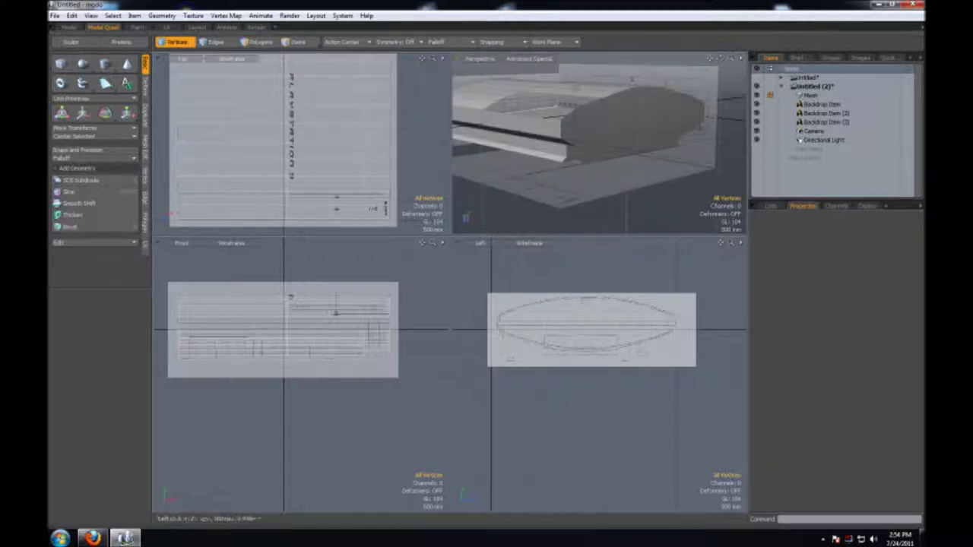
key(3)
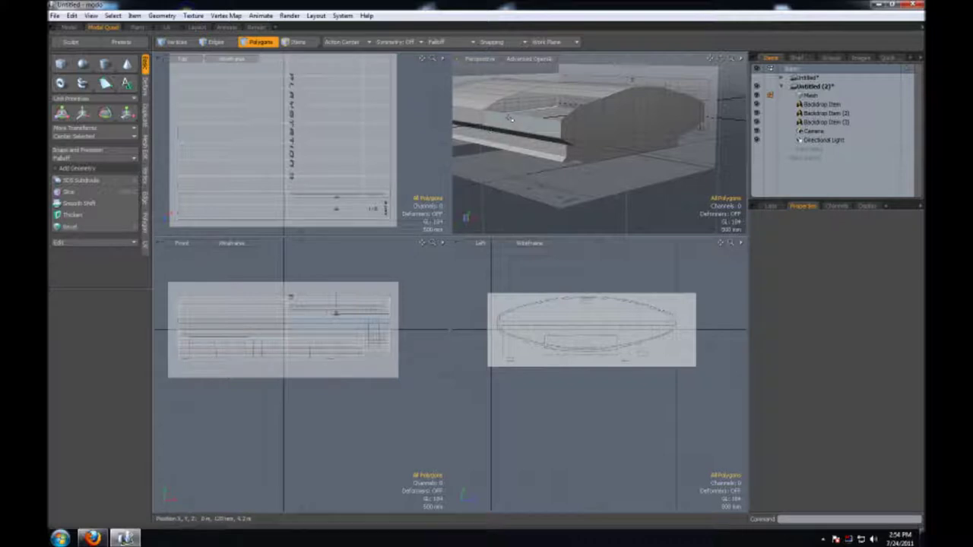
key(1)
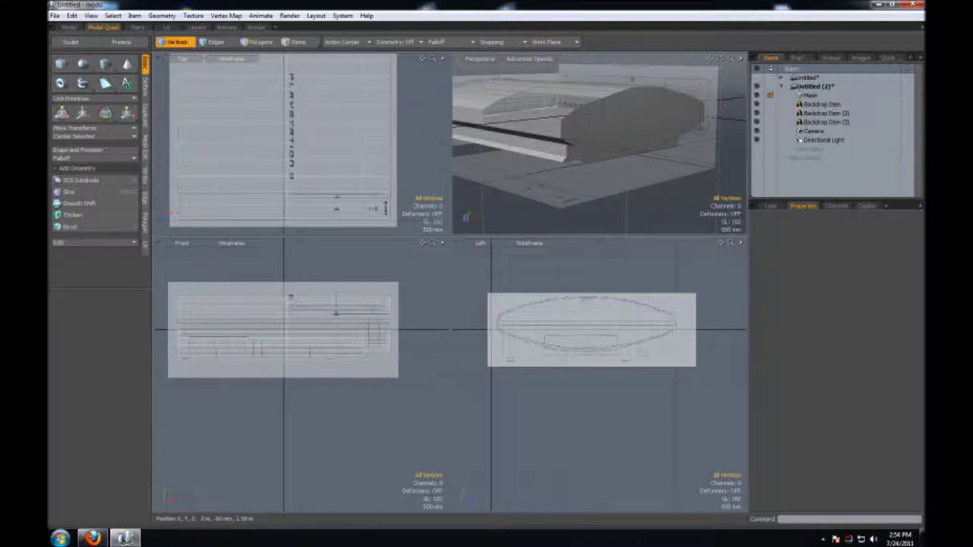
click(265, 43)
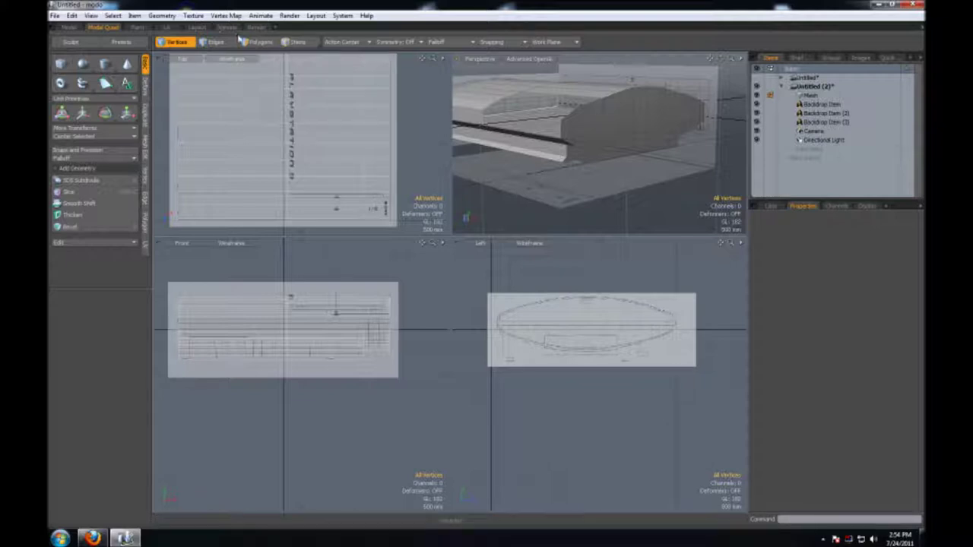
key(shift+c)
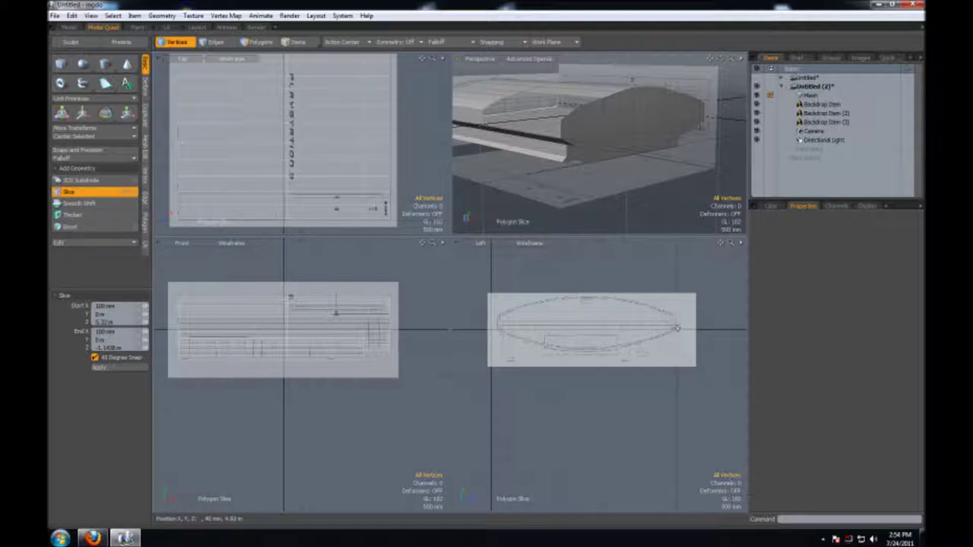
- Slice horizontally across the console body, then check the new loop in polygon, vertex and edge modes
drag(678, 328, 282, 328)
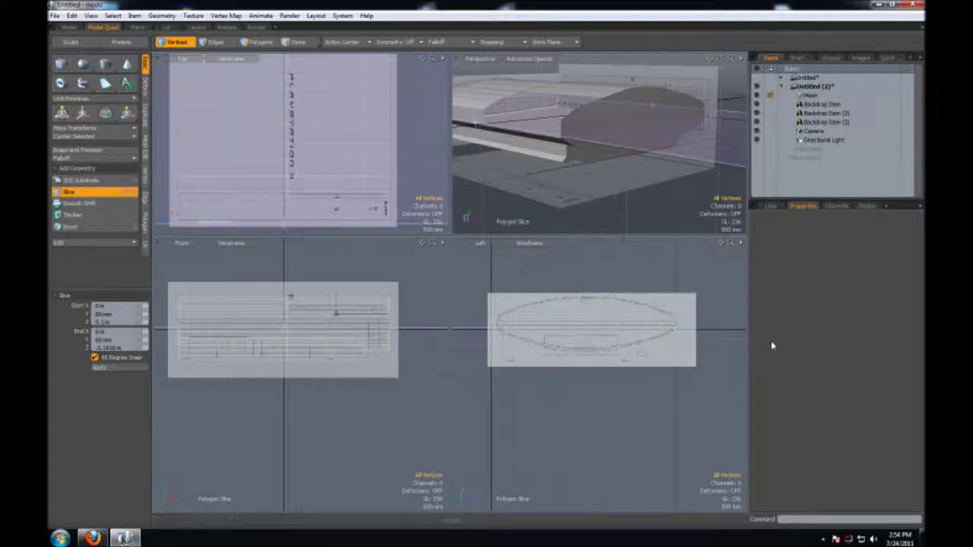
key(space)
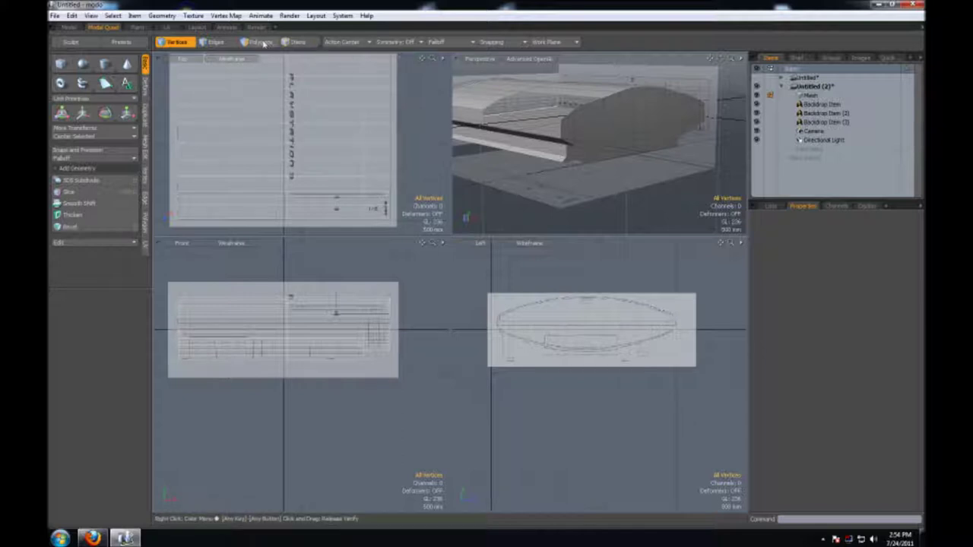
click(260, 42)
drag(577, 120, 596, 123)
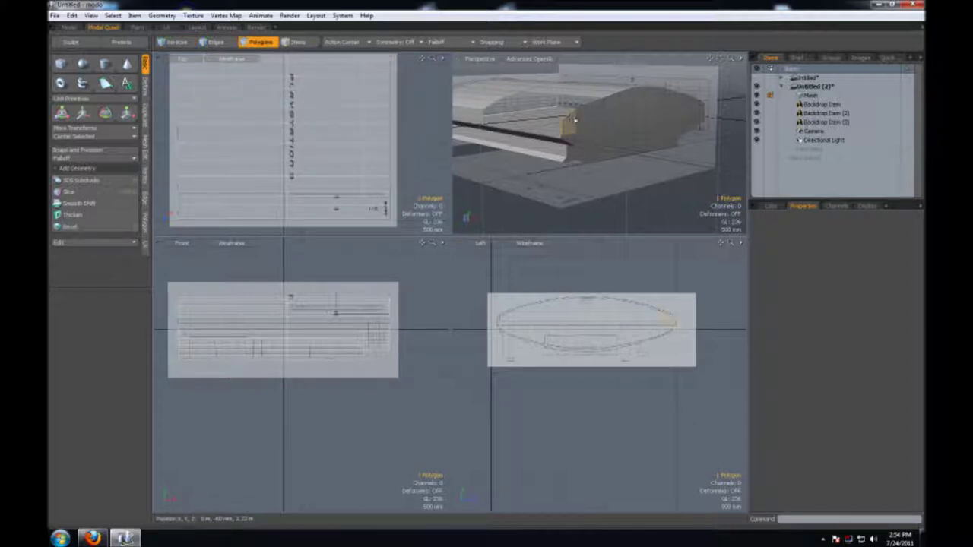
click(730, 152)
mouse_move(720, 59)
mouse_down()
mouse_move(684, 68)
mouse_move(710, 69)
mouse_up()
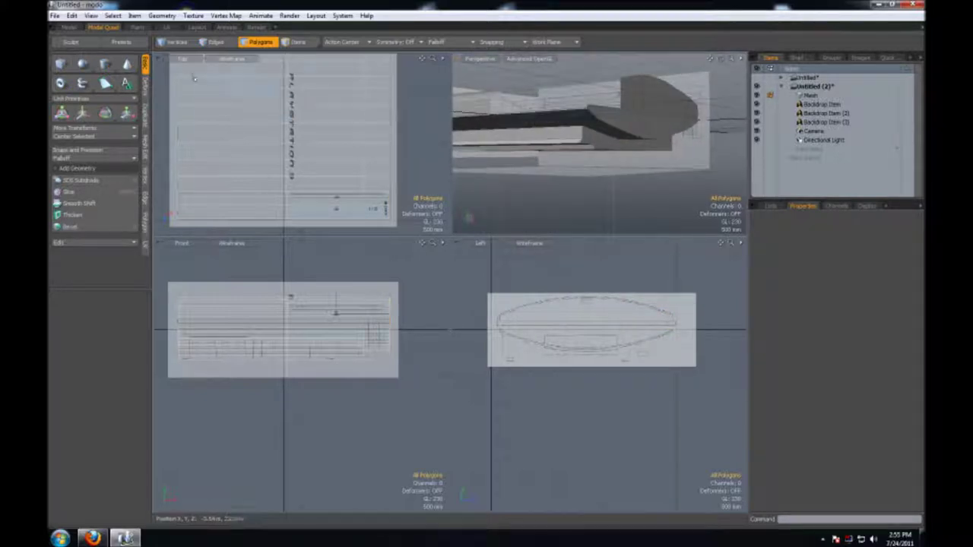
click(186, 43)
click(588, 108)
key(2)
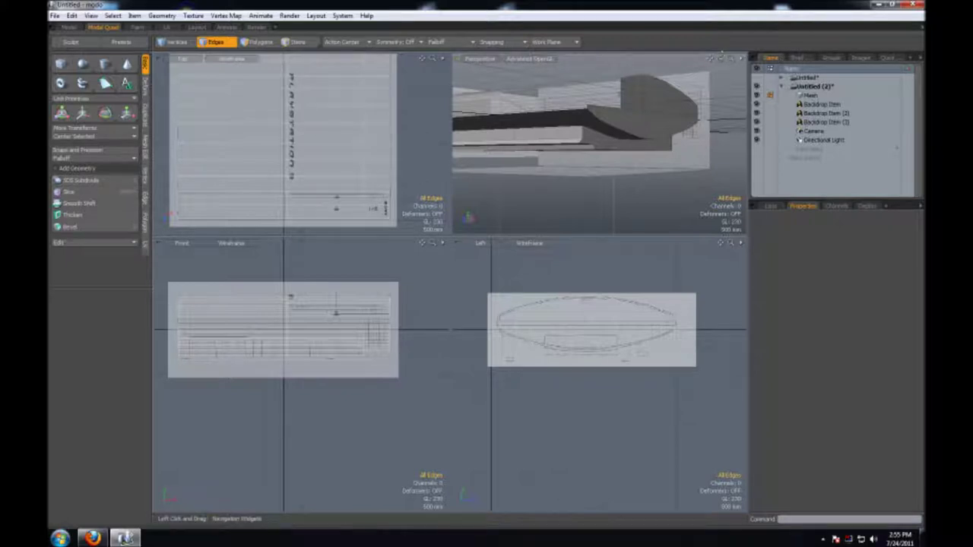
- Merge the two vertices left by the slice with Join Averaged from the Vertex tab
drag(722, 53, 561, 118)
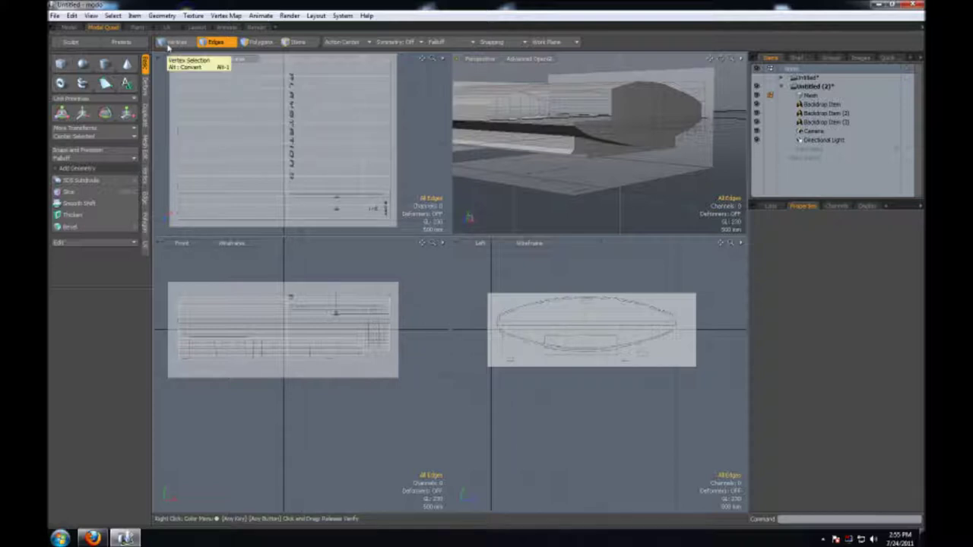
click(144, 179)
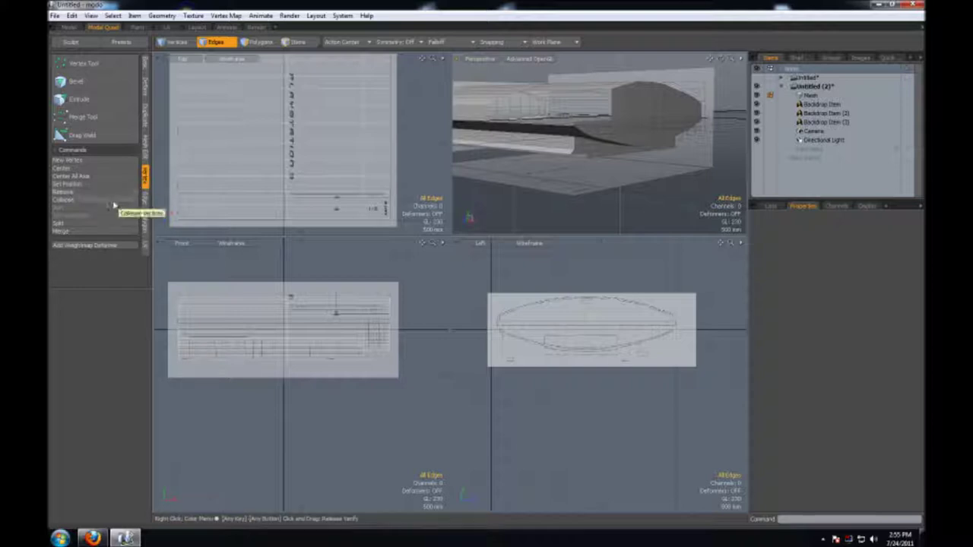
key(1)
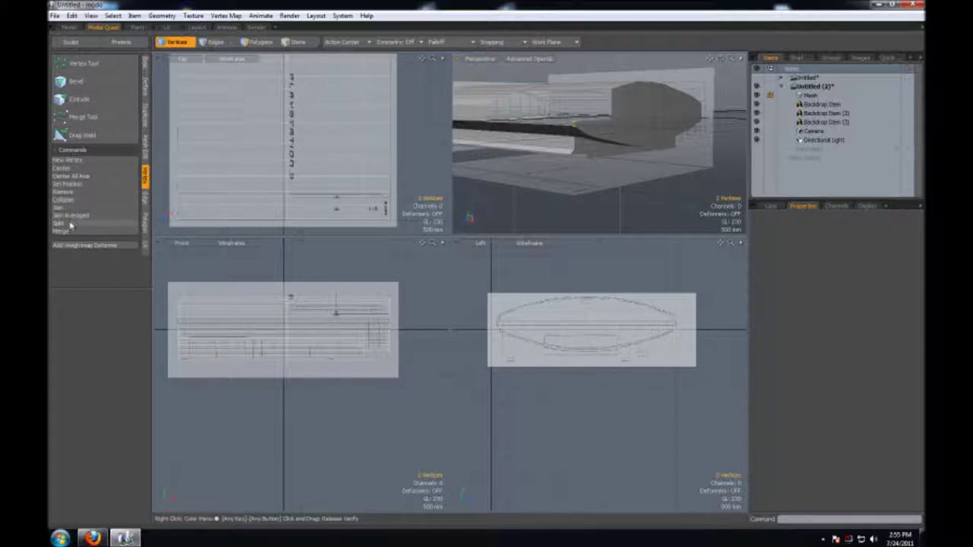
click(72, 216)
drag(720, 59, 720, 61)
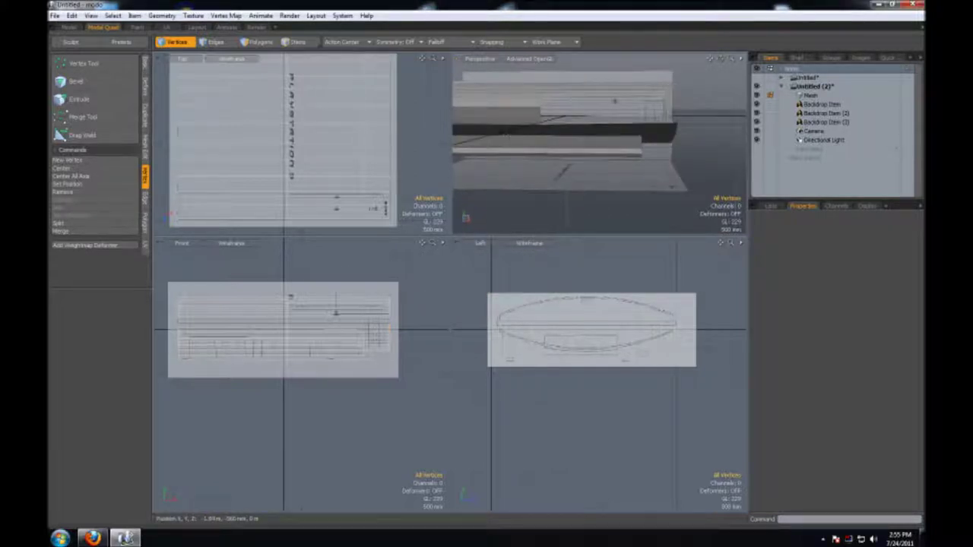
click(554, 117)
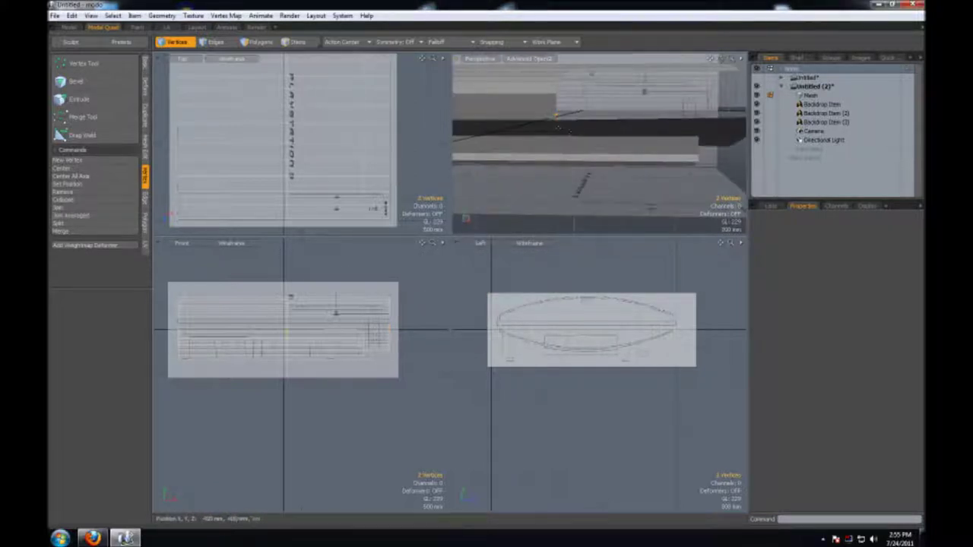
drag(720, 59, 724, 63)
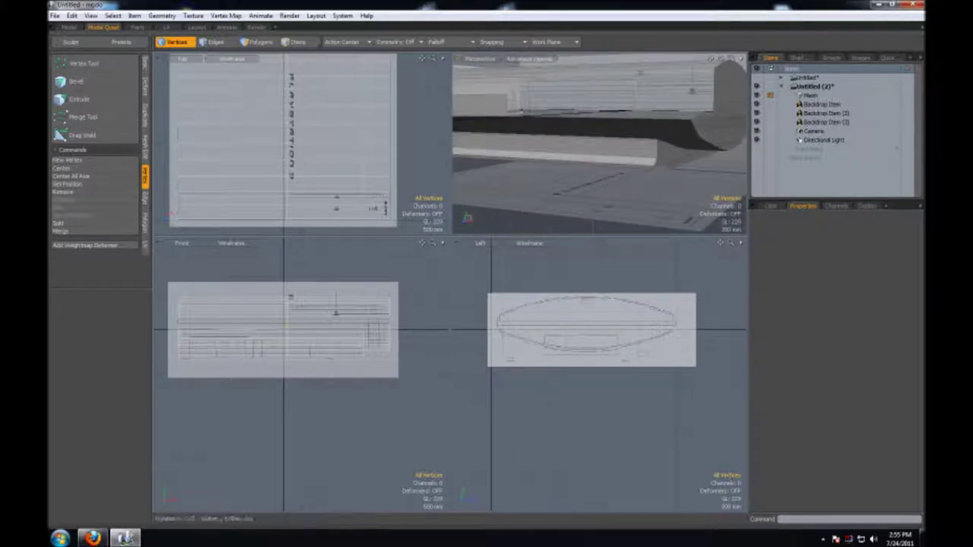
key(2)
mouse_move(720, 59)
mouse_down()
mouse_move(531, 190)
mouse_move(721, 58)
mouse_up()
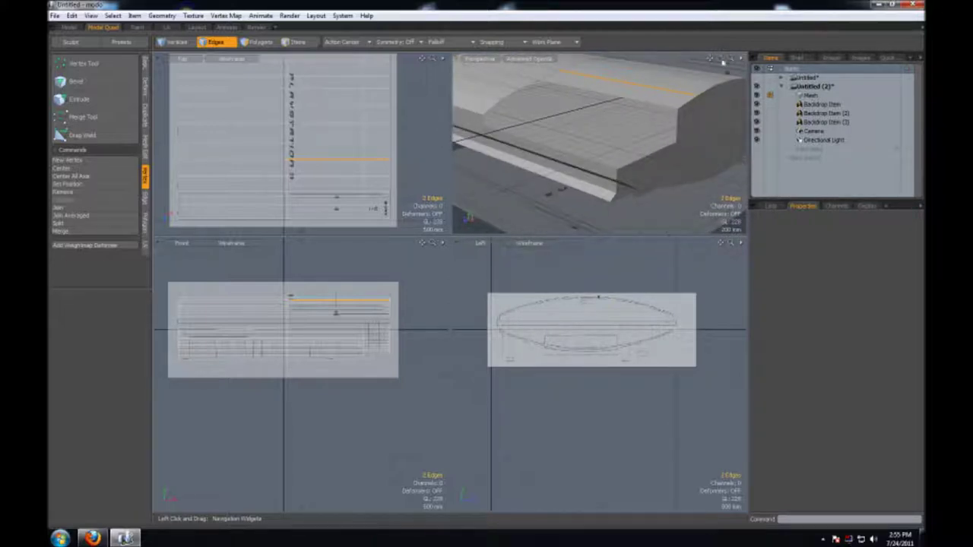
key(3)
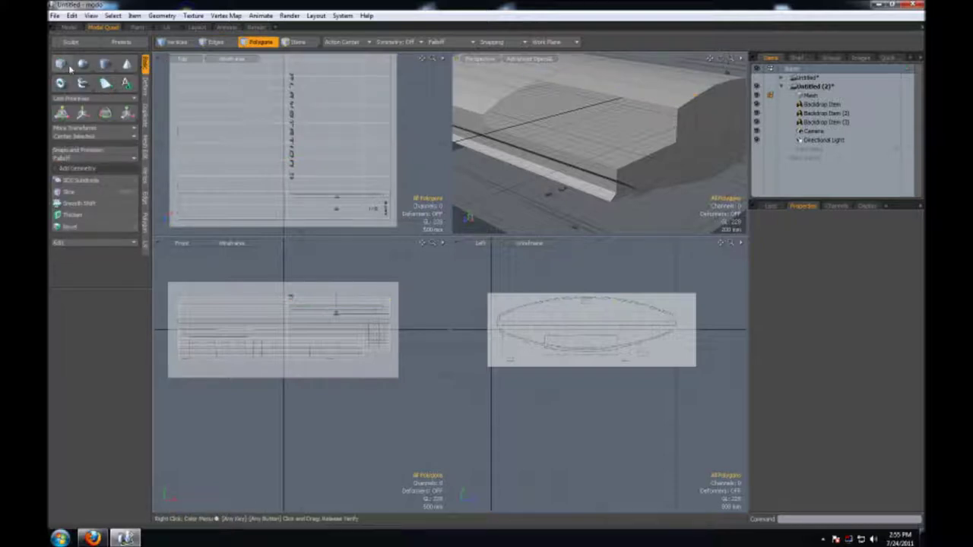
- Draw a flat cube over the console's top surface in the Top view
click(67, 66)
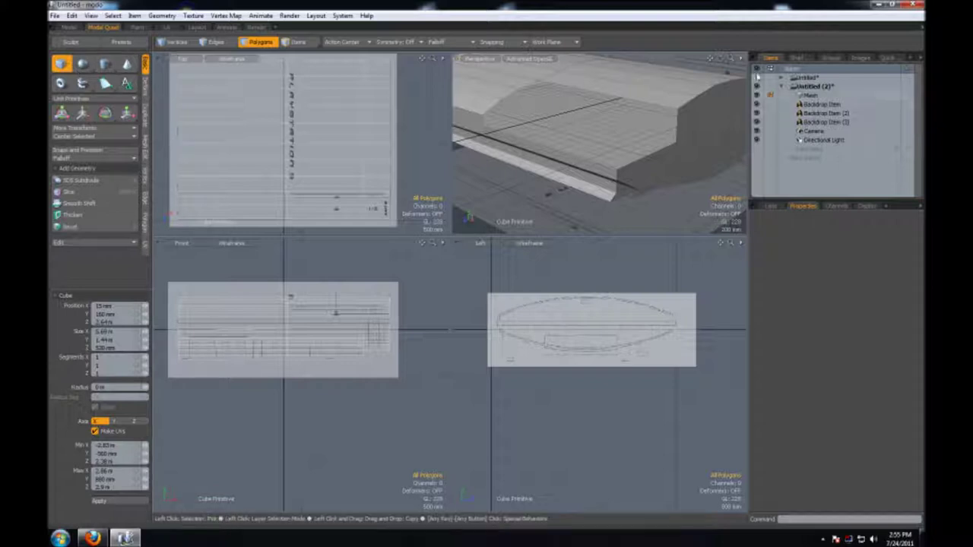
drag(718, 58, 734, 70)
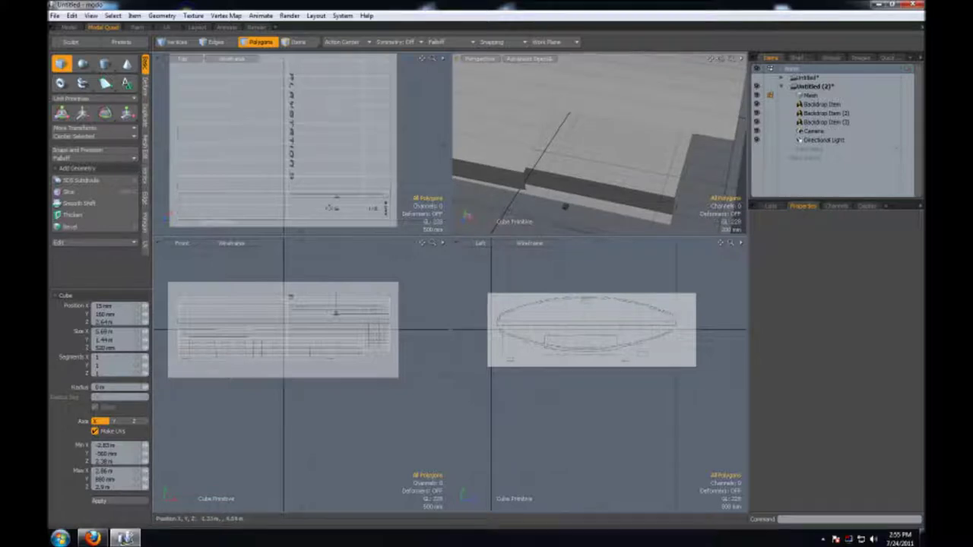
scroll(331, 207, up, 2)
middle_drag(322, 171, 295, 130)
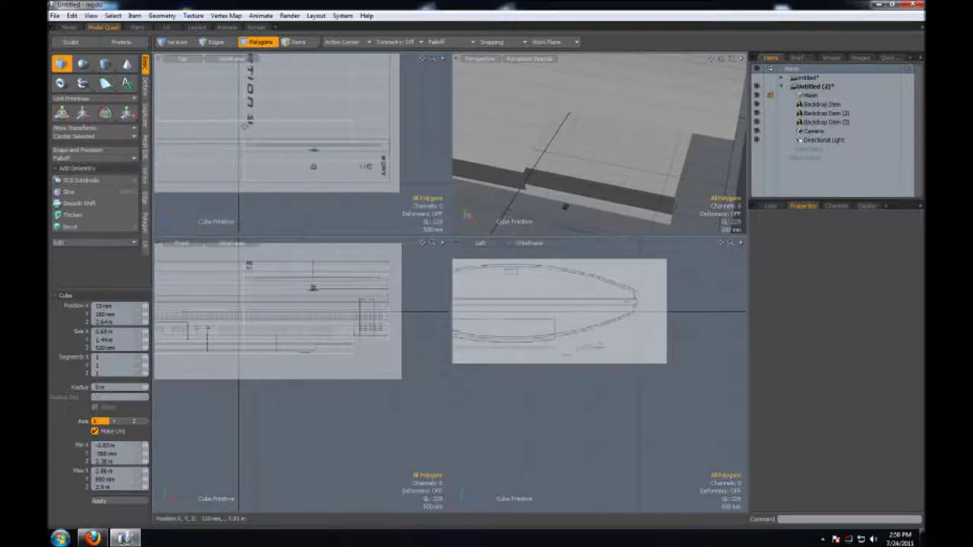
mouse_move(532, 183)
mouse_down()
mouse_move(711, 225)
mouse_move(676, 222)
mouse_up()
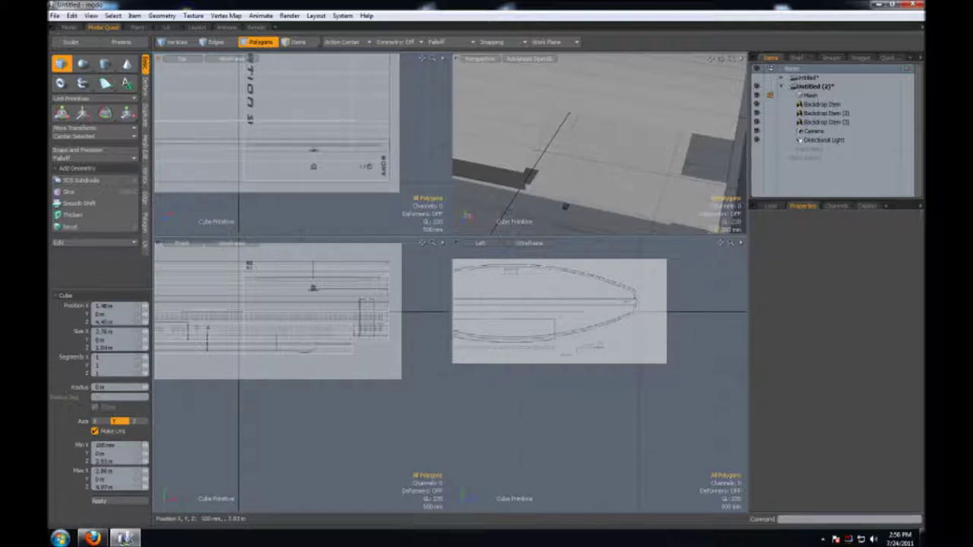
key(w)
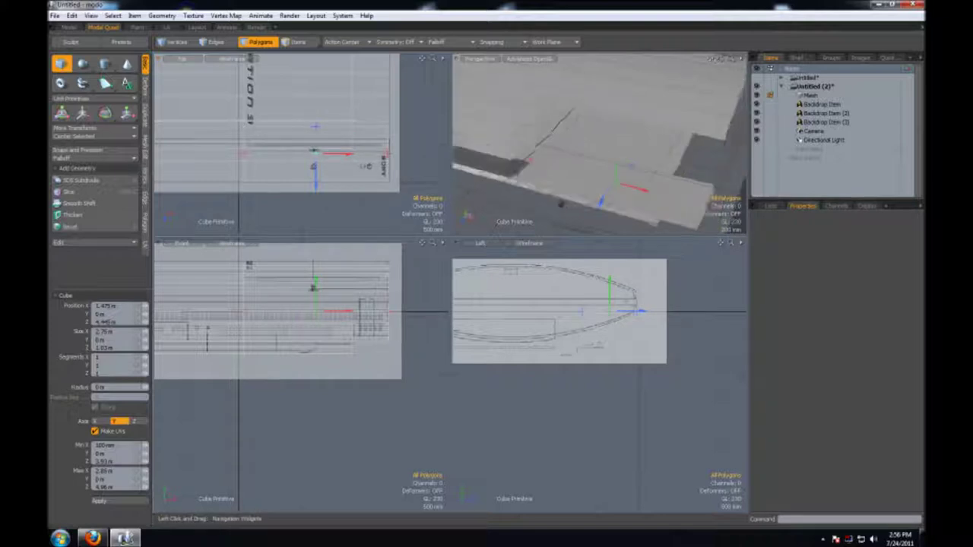
drag(714, 58, 669, 107)
key(space)
key(space)
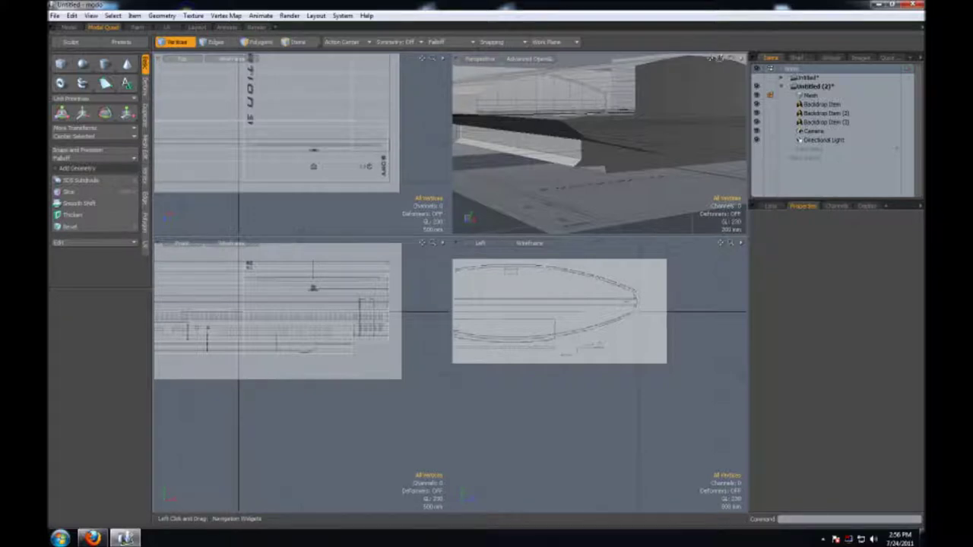
- Select another pair of vertices on the console body and merge them with Join Averaged
drag(712, 58, 710, 60)
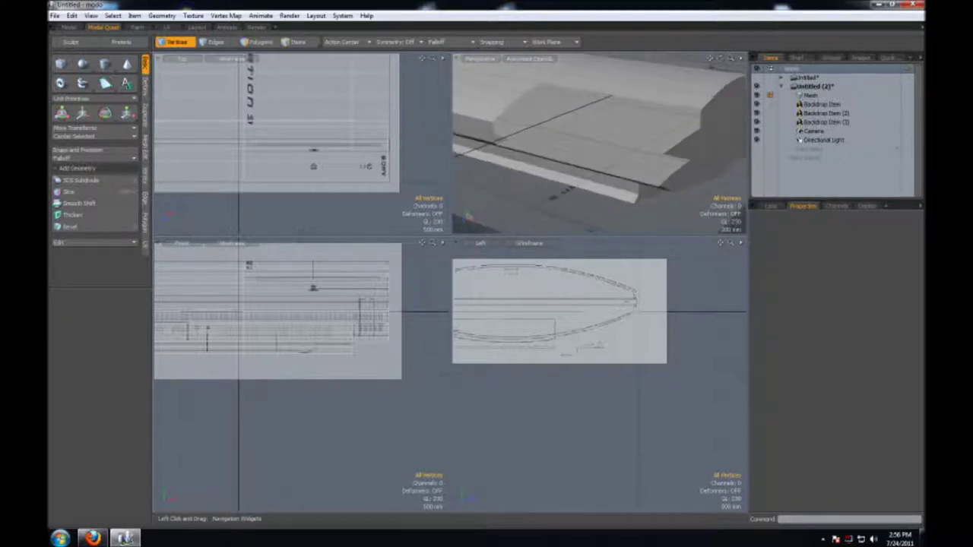
drag(711, 60, 684, 76)
click(599, 135)
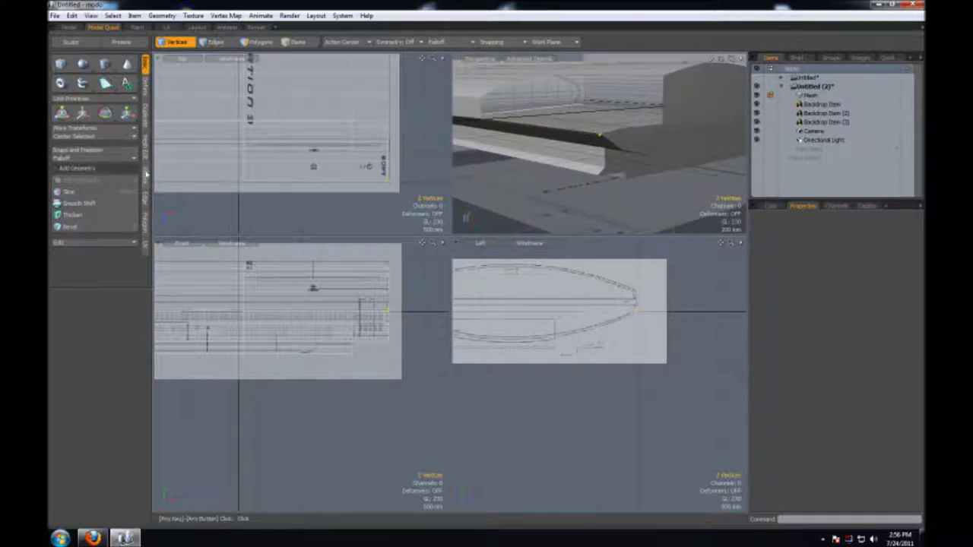
click(145, 175)
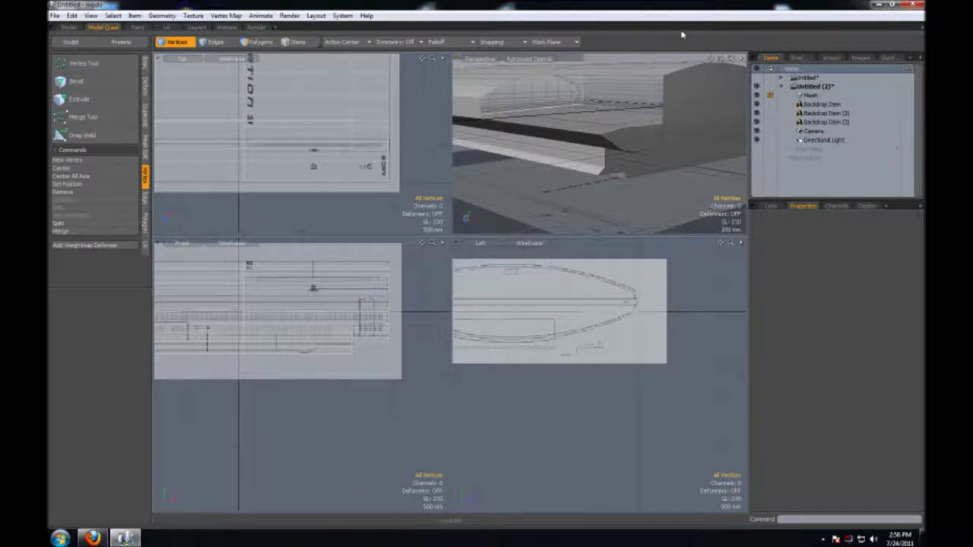
drag(711, 59, 680, 85)
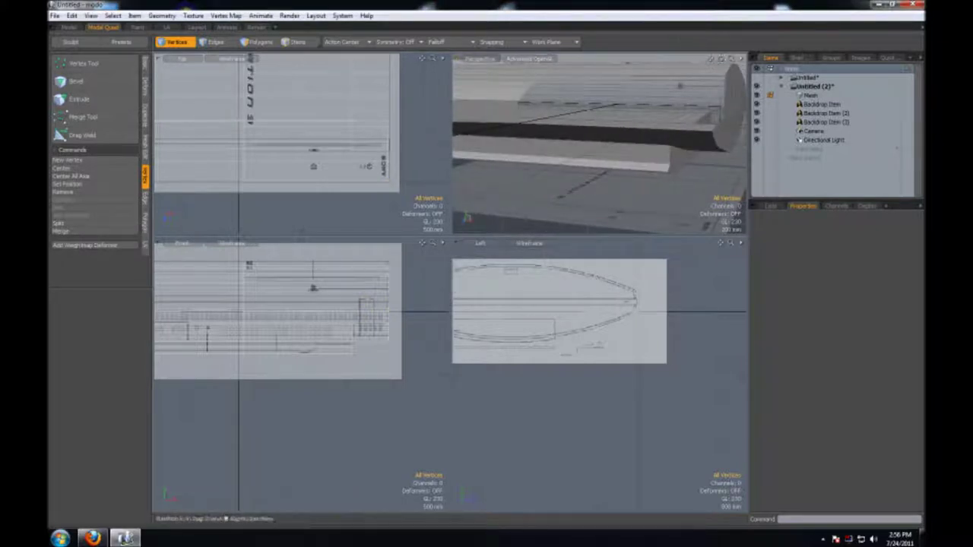
click(523, 125)
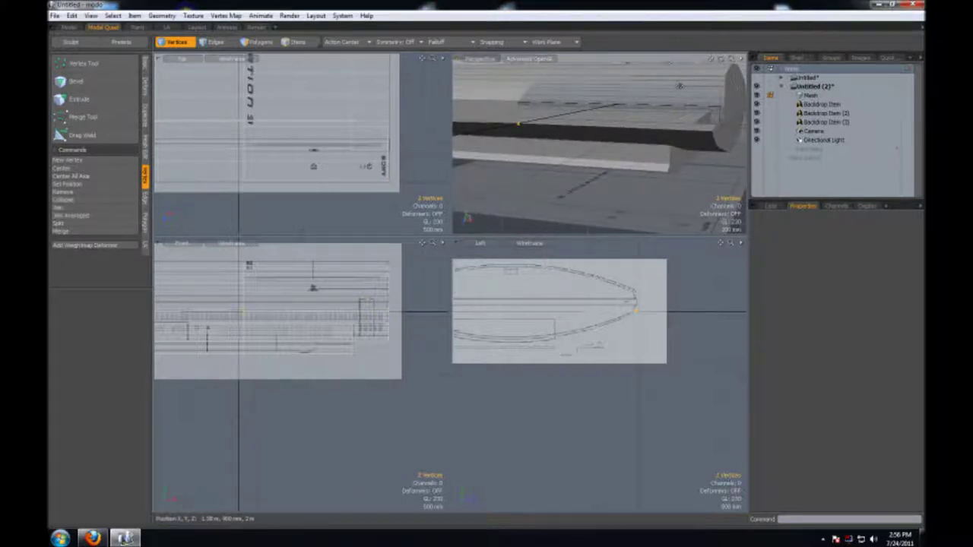
drag(720, 58, 711, 59)
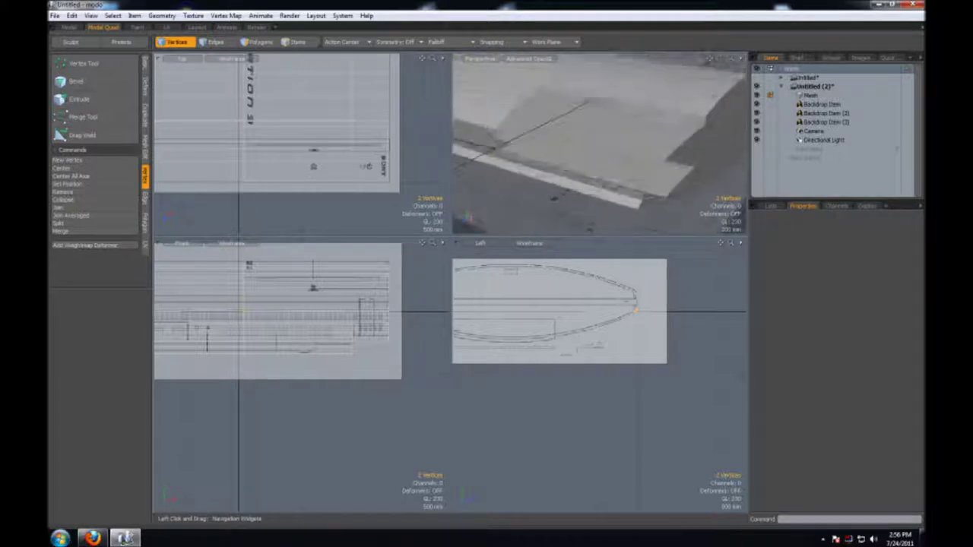
click(76, 215)
drag(710, 59, 712, 59)
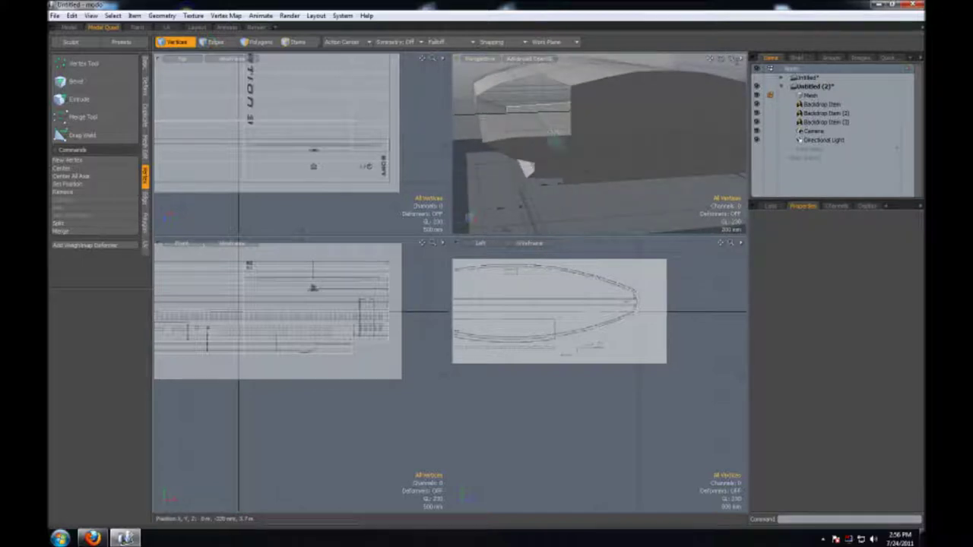
- Lasso-select the two front corner vertices of the console and frame them in the side views
key(2)
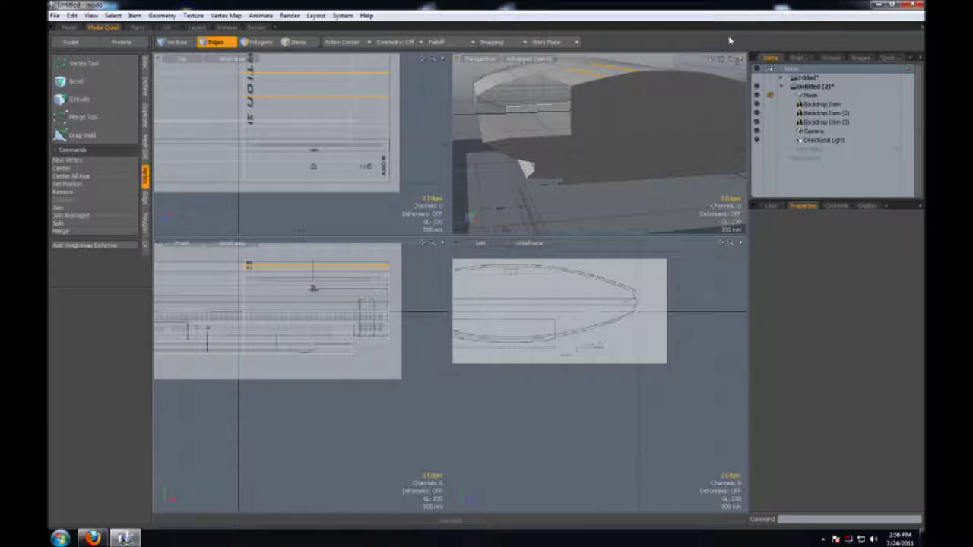
drag(711, 59, 714, 60)
mouse_move(546, 229)
alt+mouse_down()
mouse_move(505, 176)
mouse_move(525, 189)
alt+mouse_up()
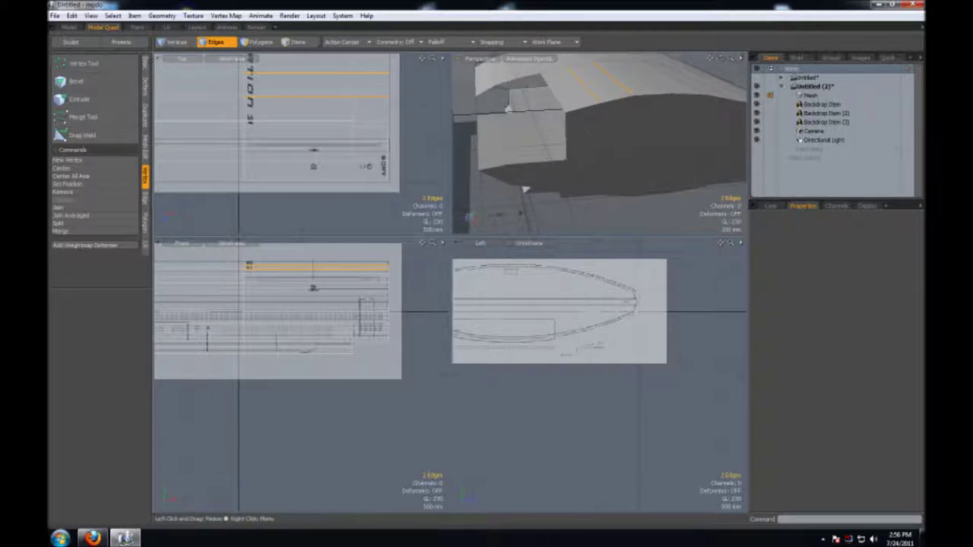
click(169, 43)
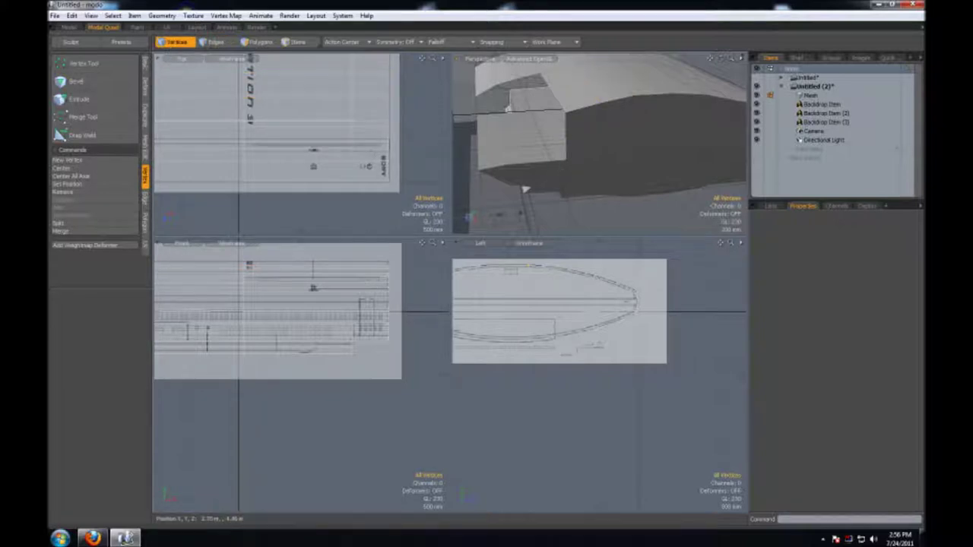
key(a)
drag(386, 141, 403, 152)
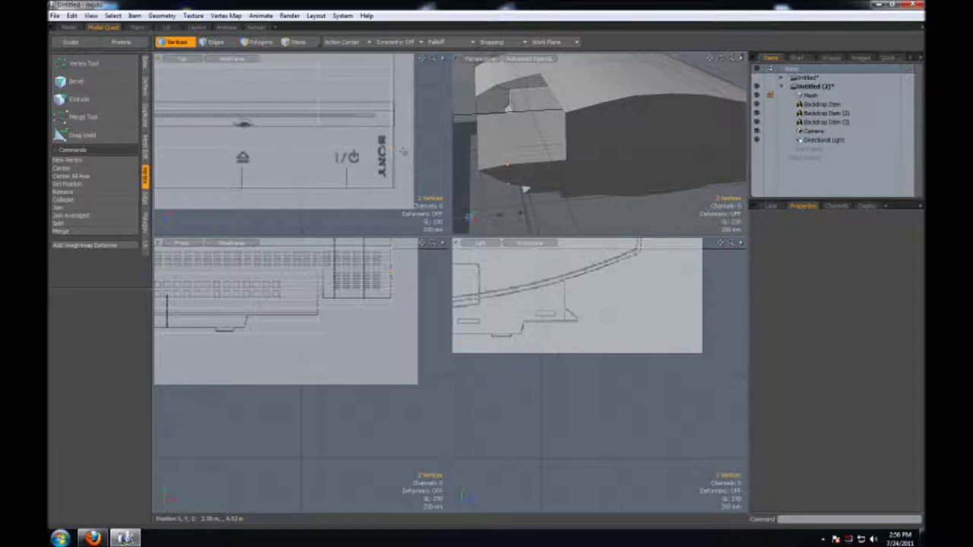
click(532, 111)
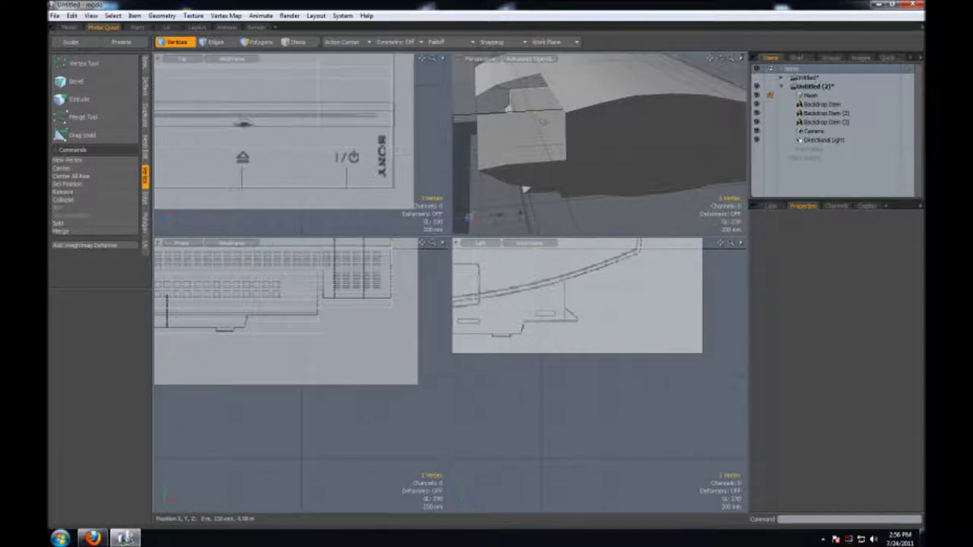
key(shift+a)
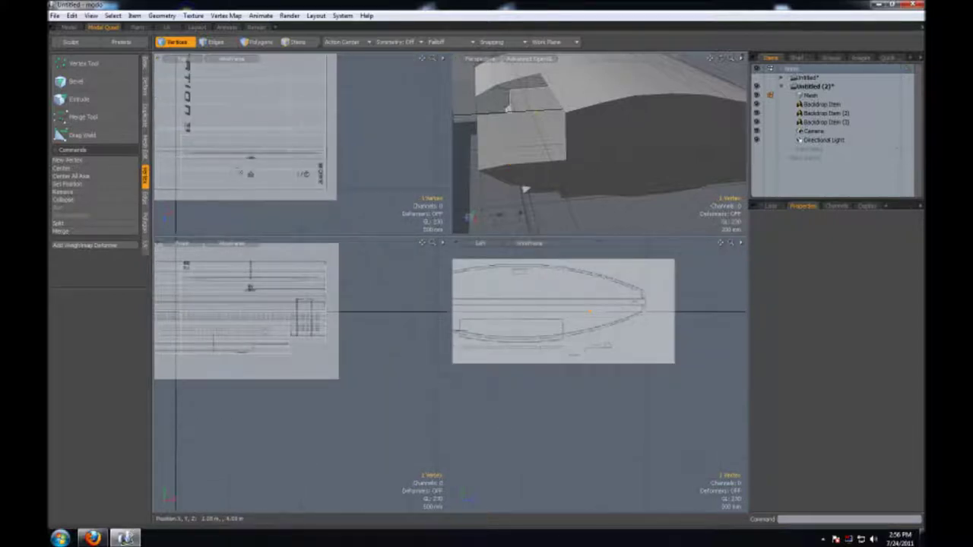
key(ctrl+z)
- Move the corner vertices along the gizmo axes to line them up with the blueprint
key(w)
drag(524, 188, 511, 197)
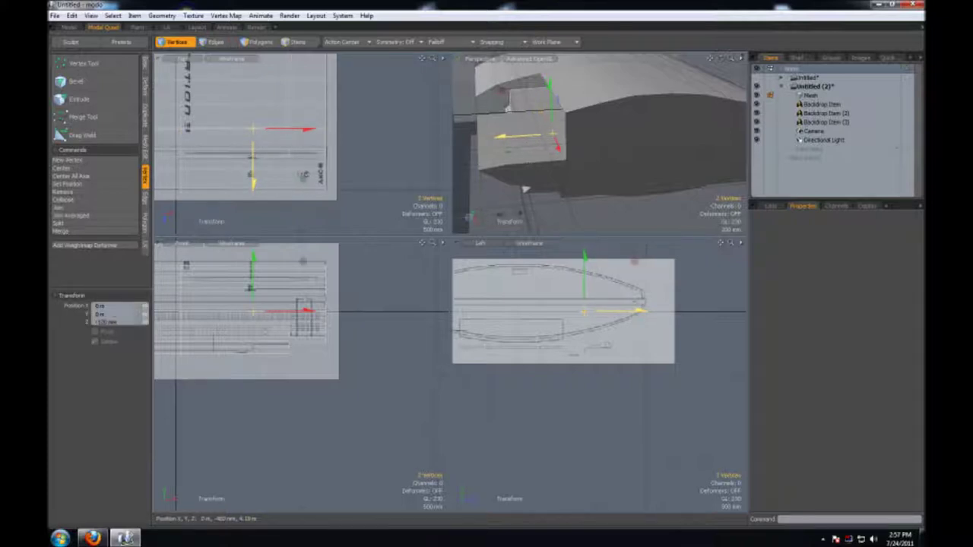
drag(548, 89, 547, 86)
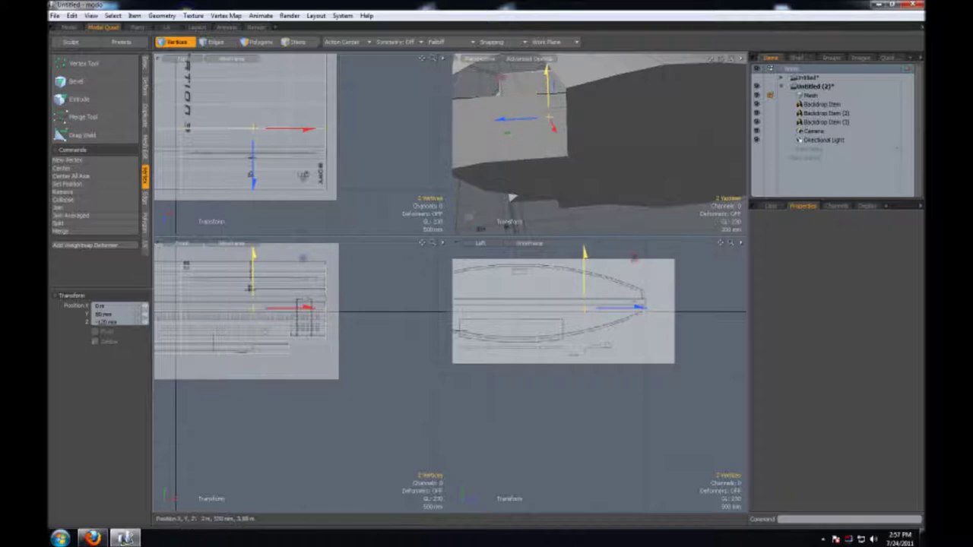
key(shift+a)
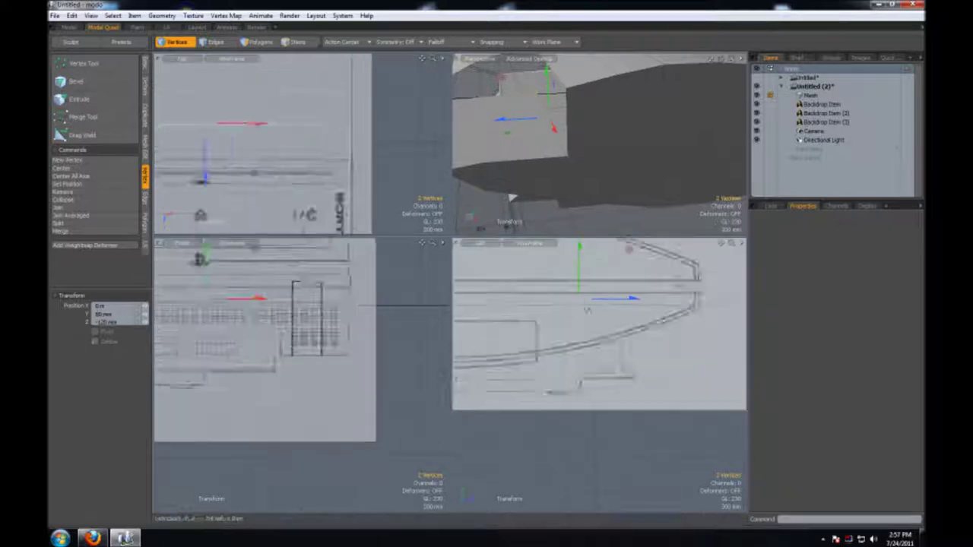
drag(615, 300, 621, 300)
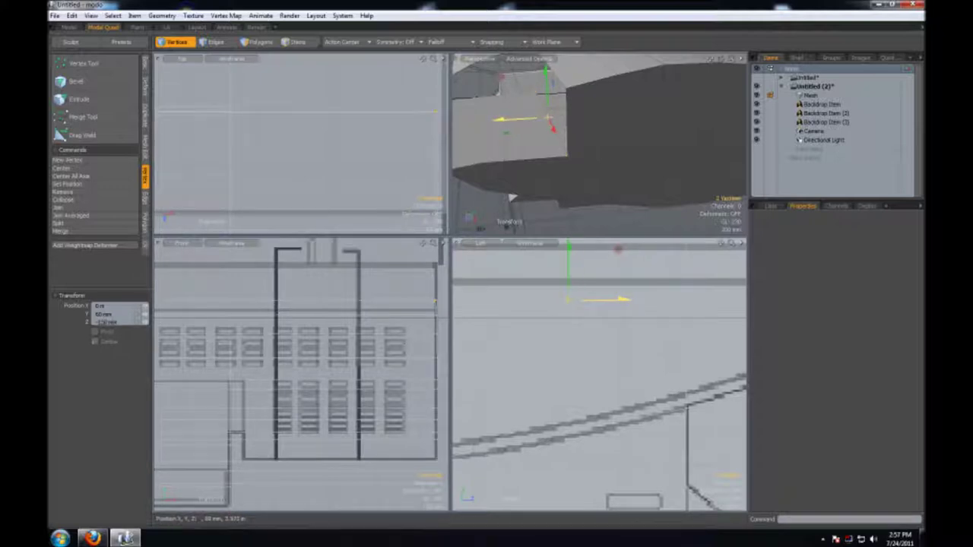
key(space)
key(space)
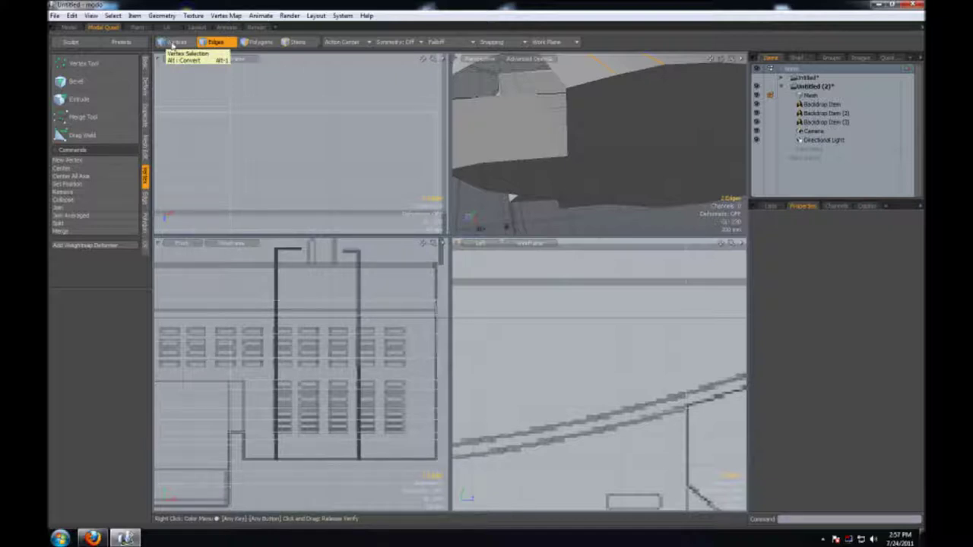
- Merge the selected vertices into one point with Join Averaged
click(173, 43)
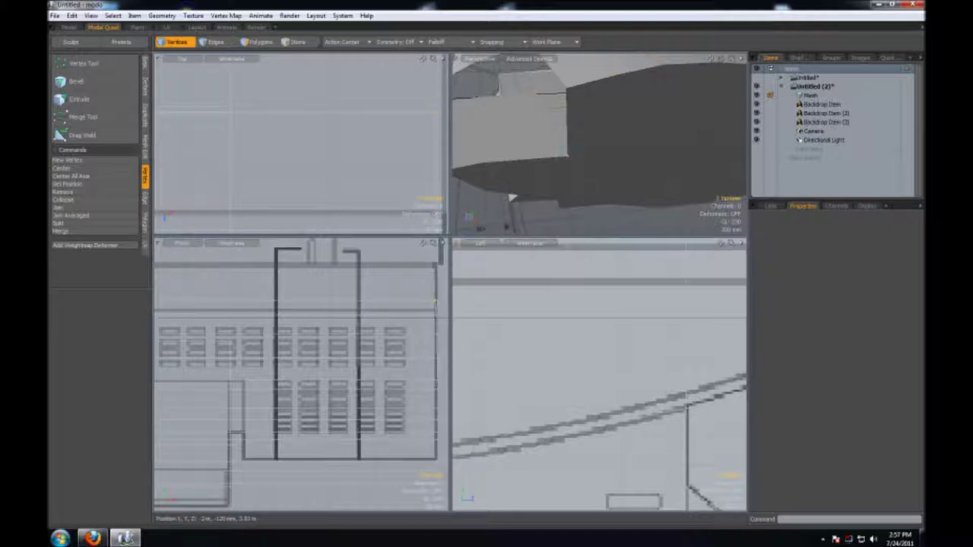
click(76, 216)
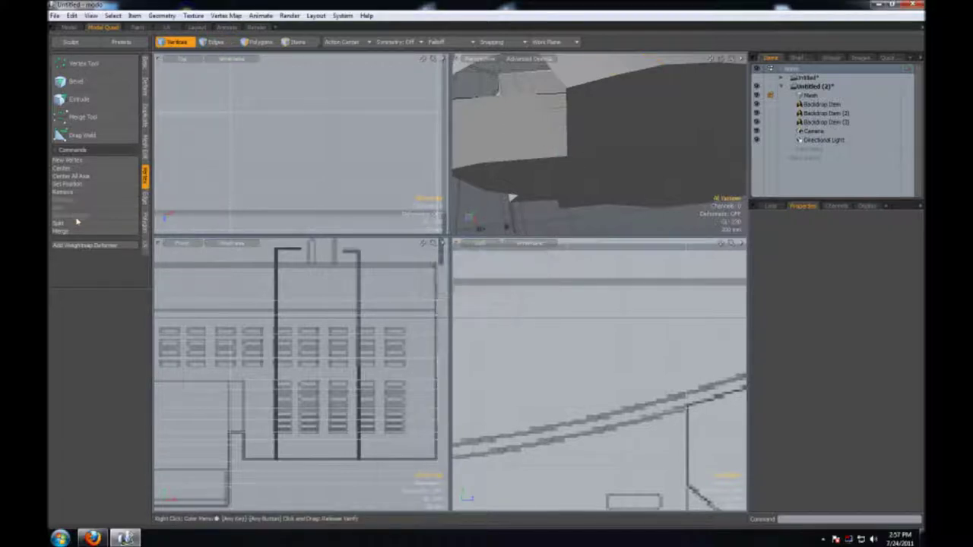
alt+drag(512, 196, 506, 199)
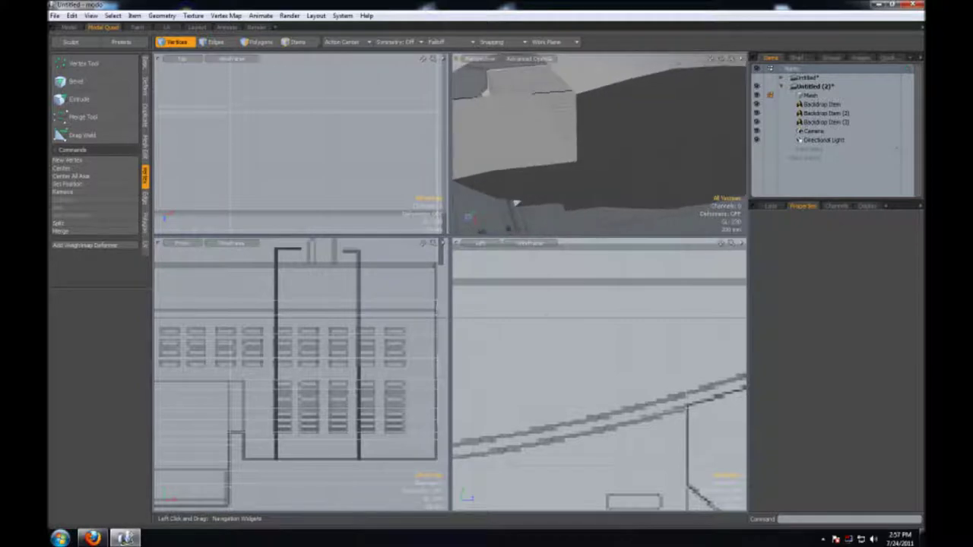
key(2)
alt+drag(505, 199, 585, 115)
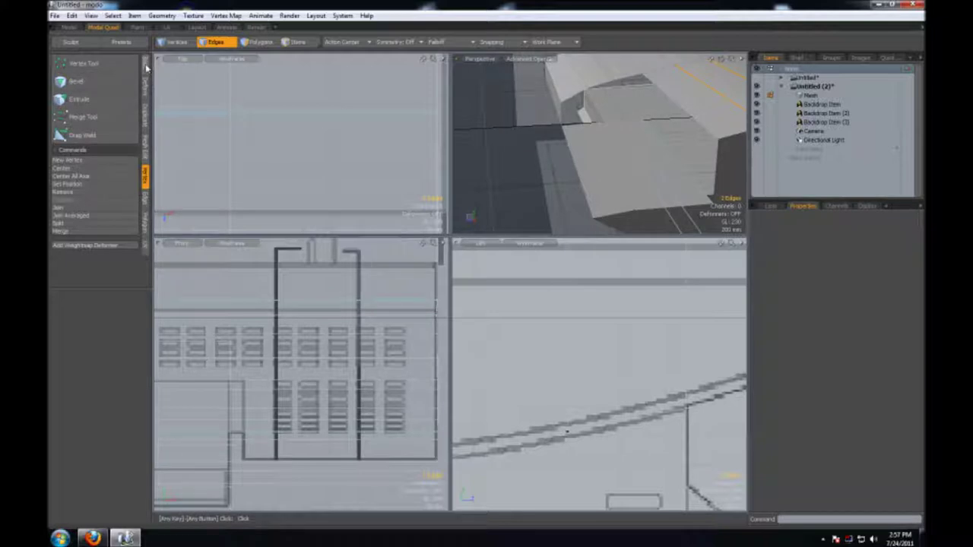
- Activate the Pen tool from the Basic tab and orbit toward the console's front gap
click(146, 66)
click(105, 83)
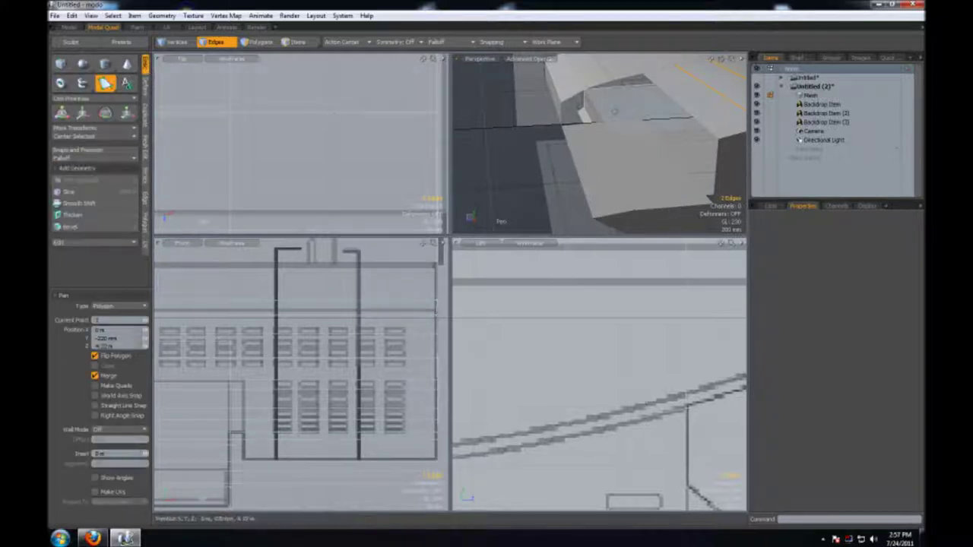
key(space)
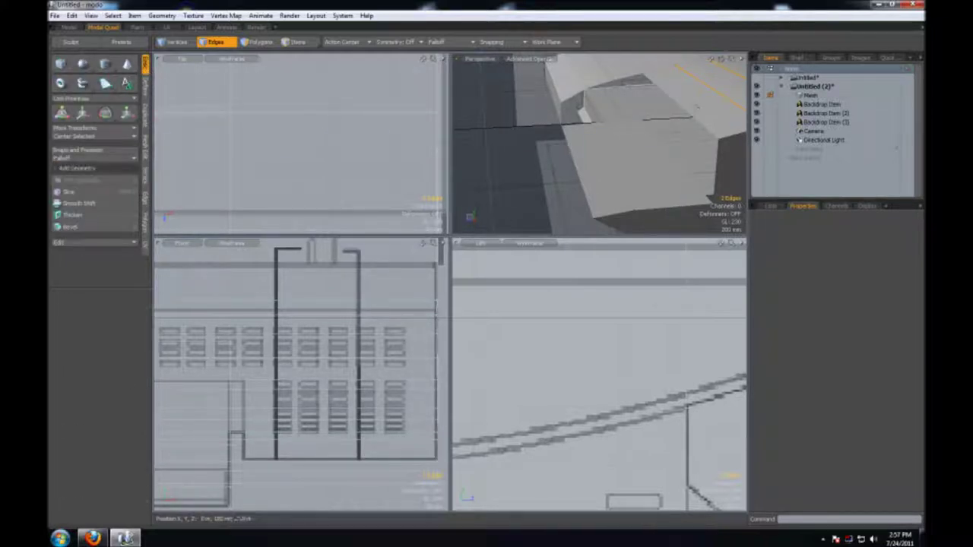
alt+drag(584, 114, 569, 131)
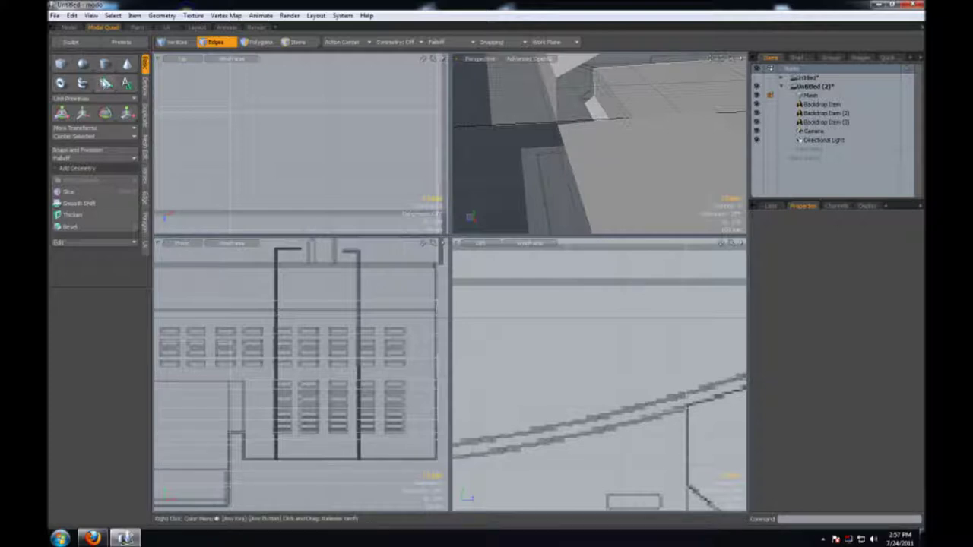
click(105, 84)
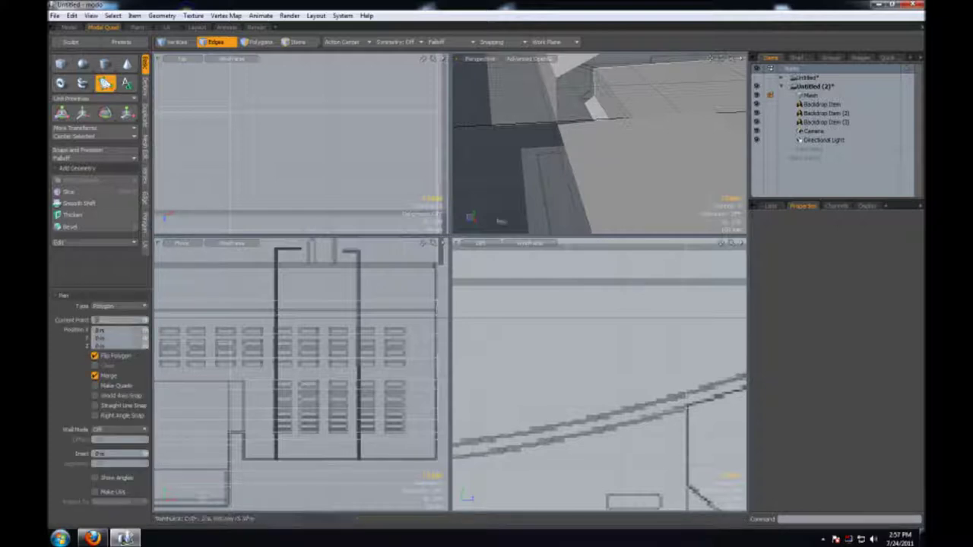
middle_drag(532, 152, 519, 144)
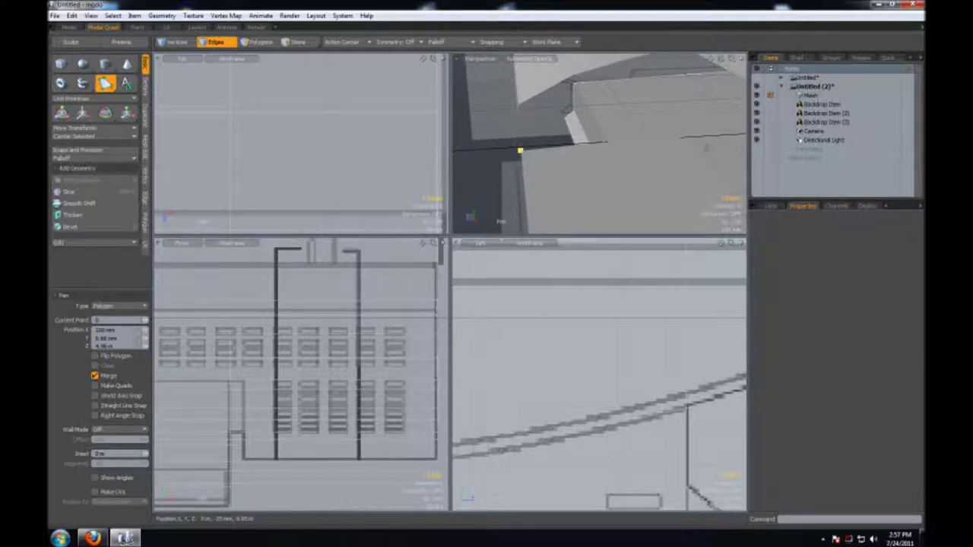
- Place polygon points at the gap's corners to draw a face that closes the hull
click(678, 137)
middle_drag(678, 137, 517, 204)
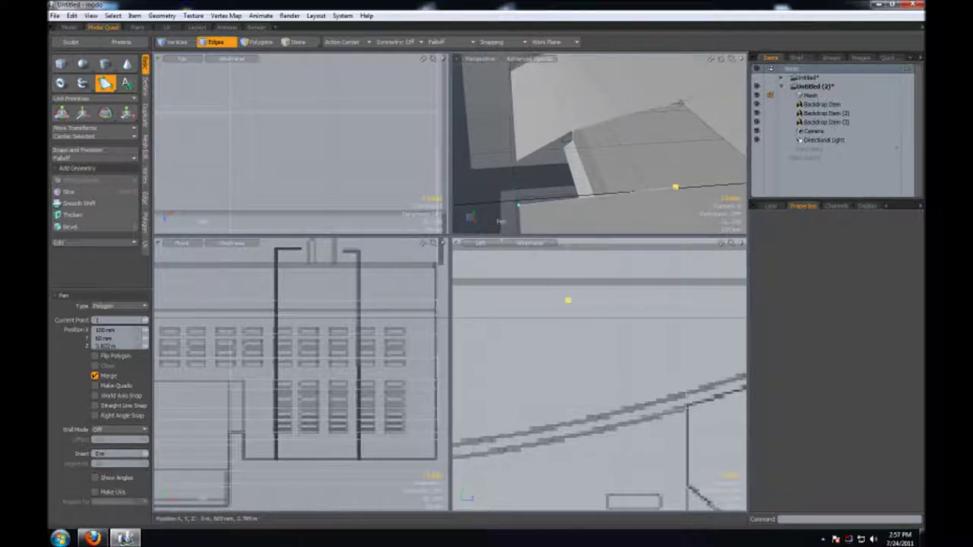
click(679, 101)
click(622, 116)
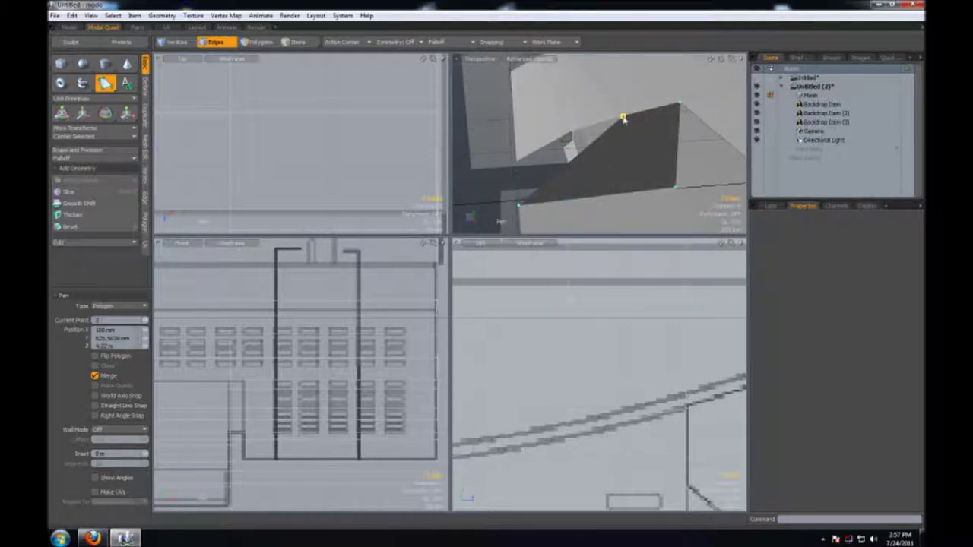
drag(622, 116, 569, 132)
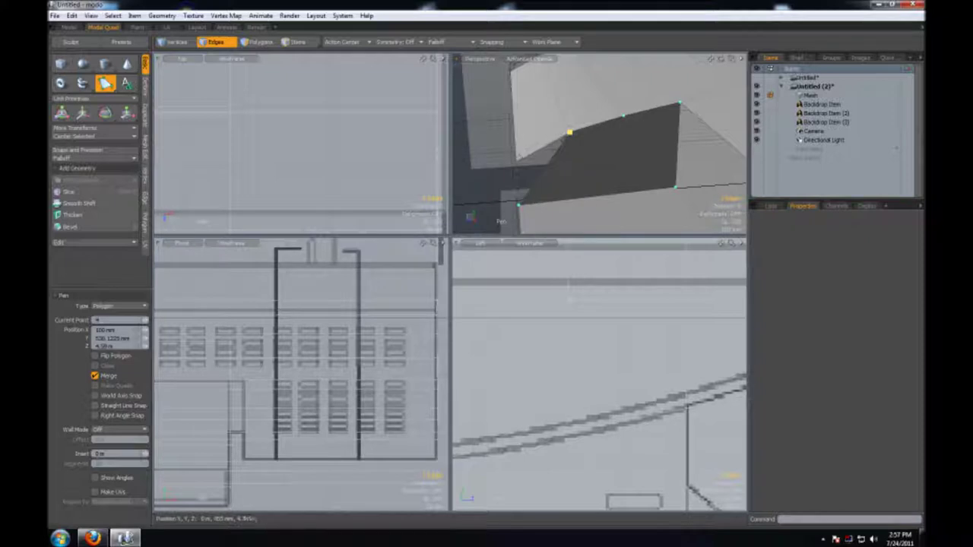
key(space)
drag(722, 60, 713, 61)
key(3)
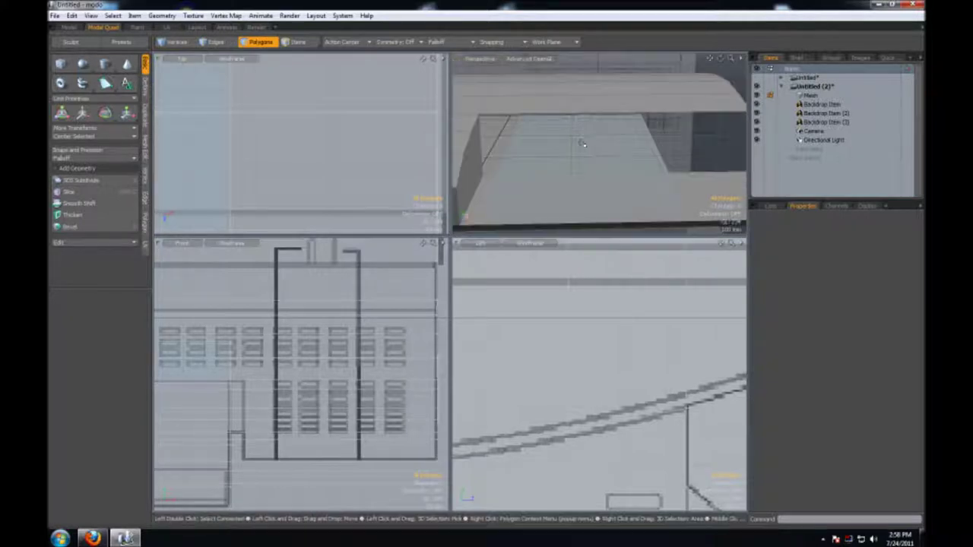
- Draw a three-point polygon with the Pen tool across the remaining hole's corners
key(1)
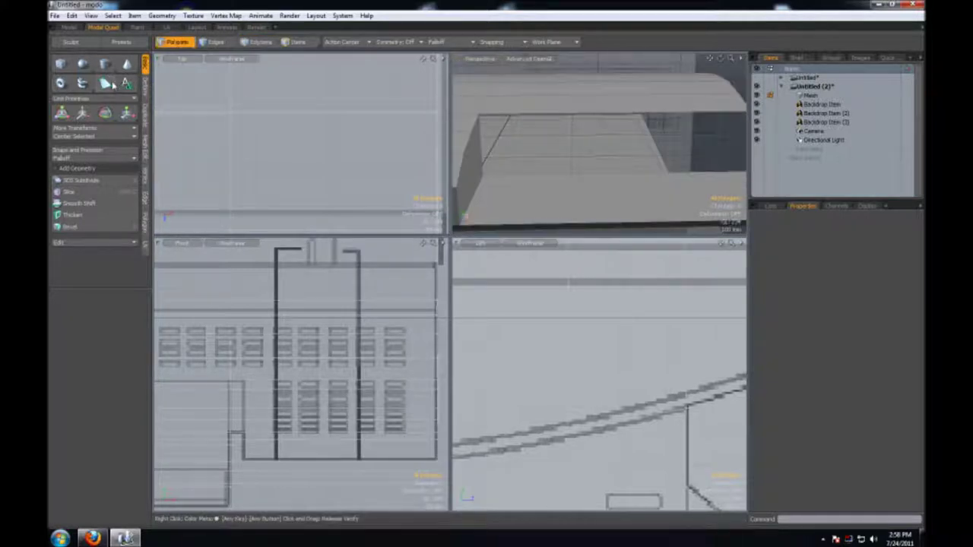
drag(709, 53, 712, 56)
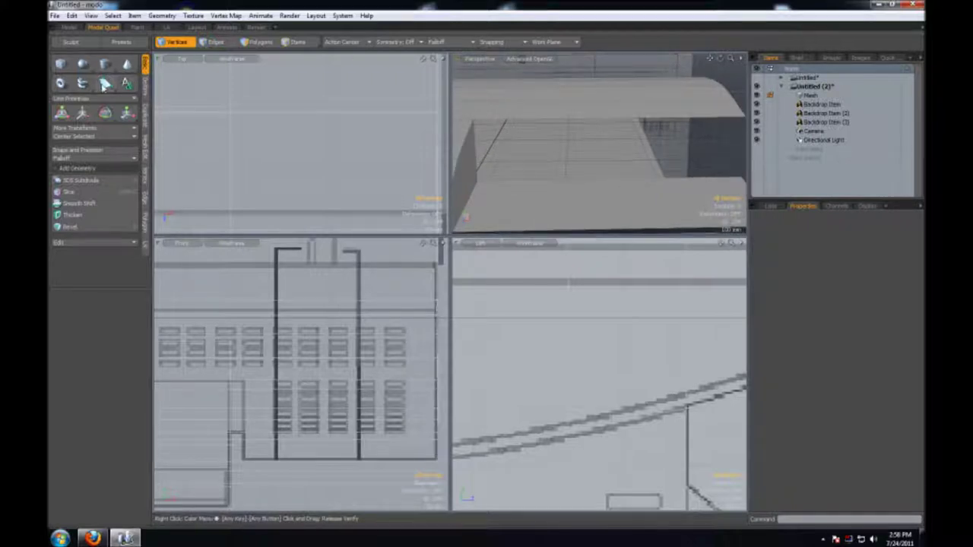
click(105, 84)
click(477, 181)
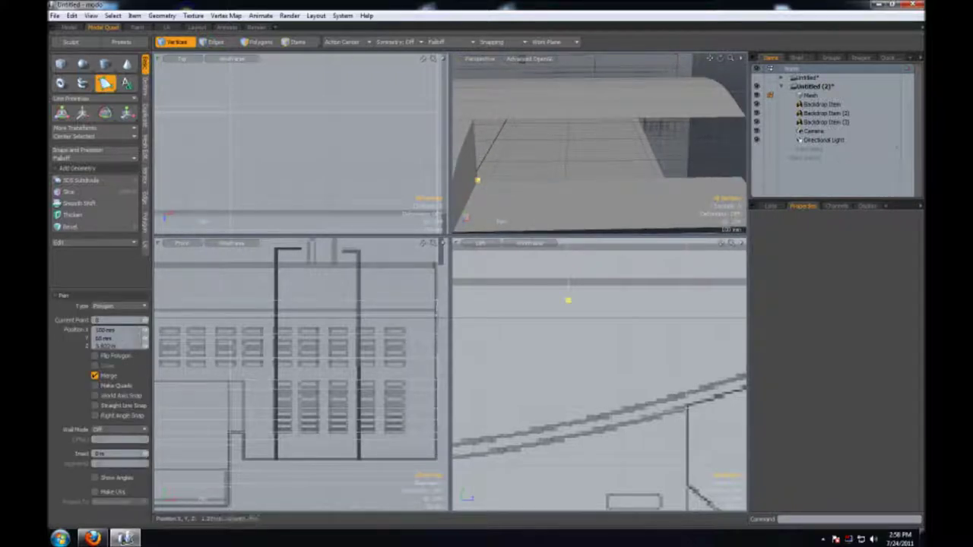
drag(709, 59, 714, 61)
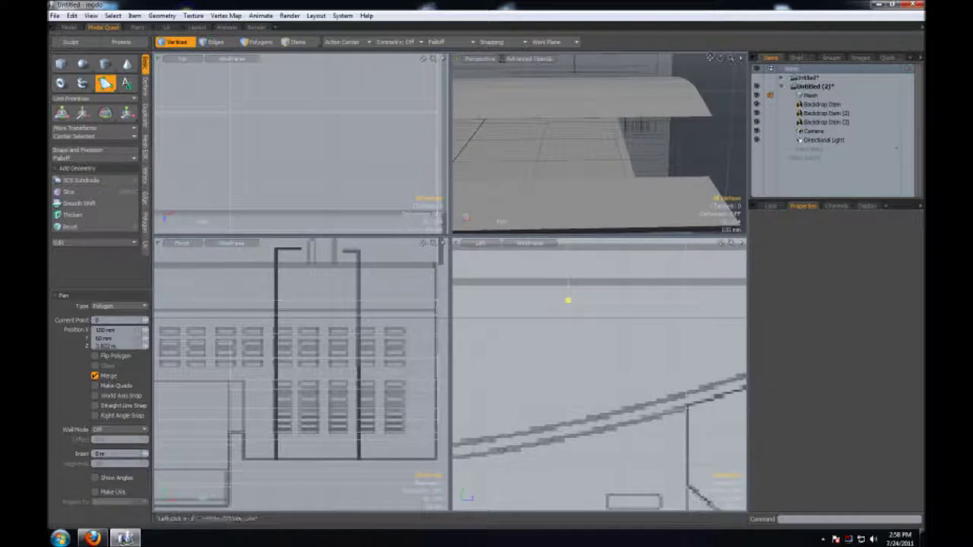
click(708, 176)
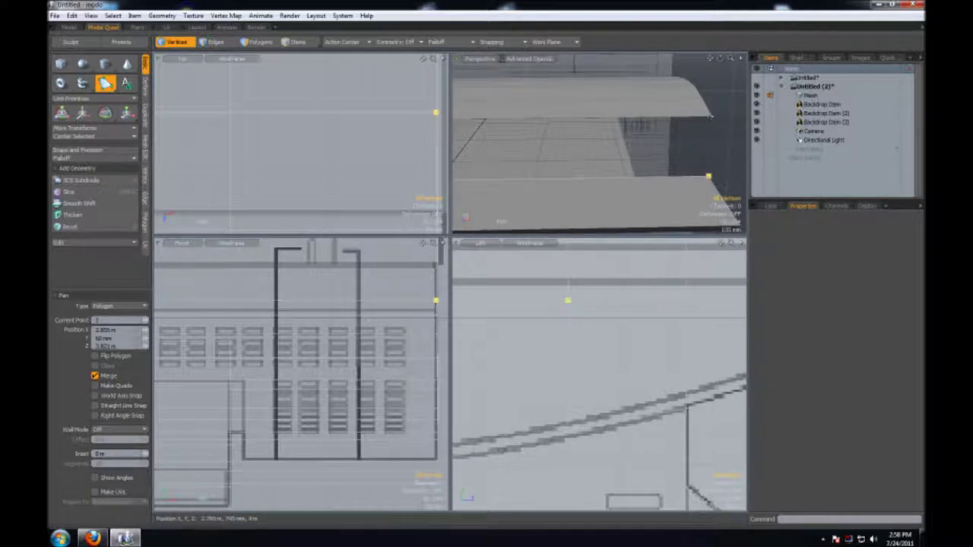
click(711, 116)
alt+drag(711, 116, 530, 109)
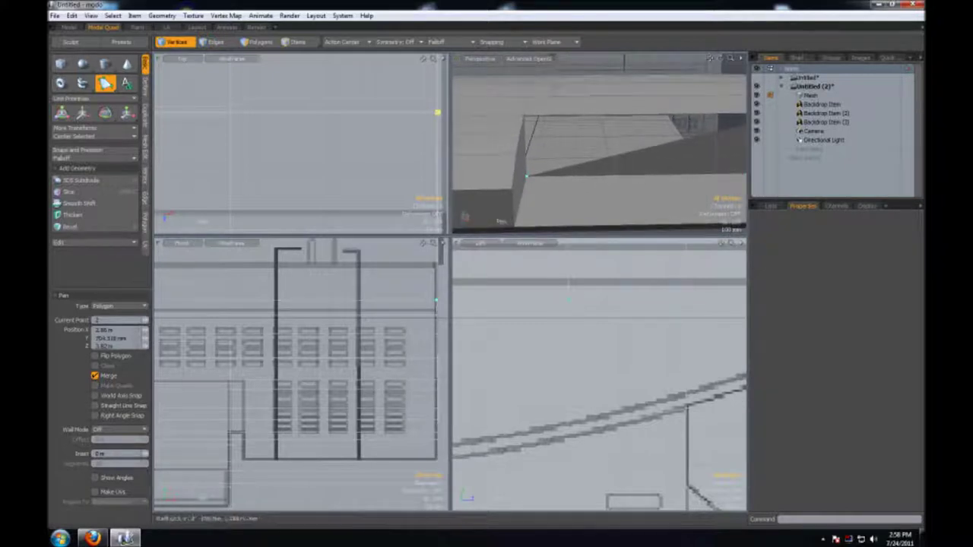
key(space)
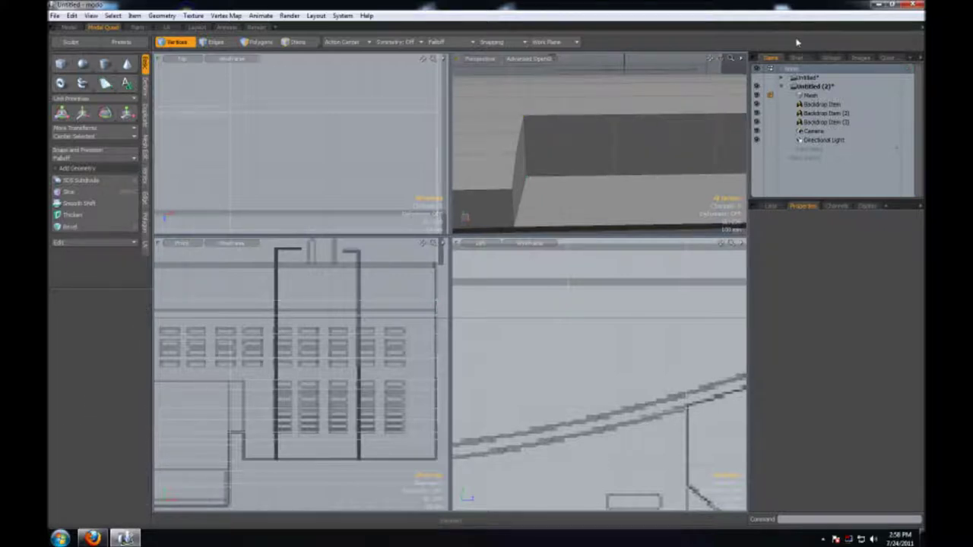
- Orbit toward the front strip and select its top face in Polygons mode
key(space)
alt+drag(625, 62, 629, 70)
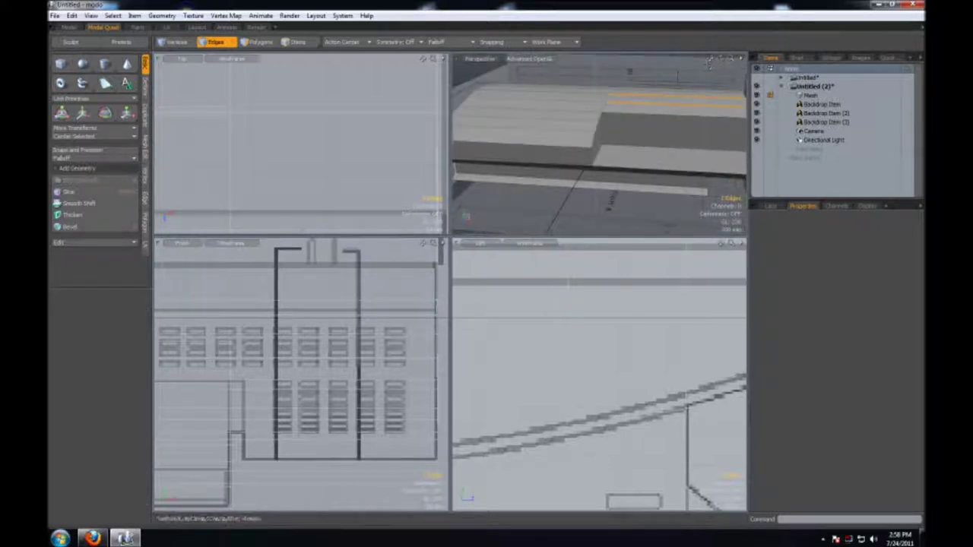
alt+drag(629, 71, 582, 66)
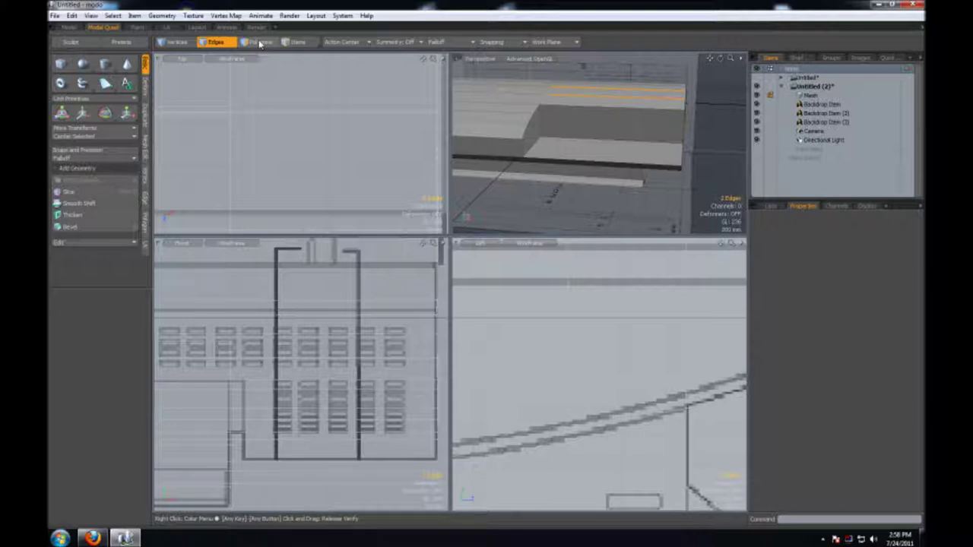
click(260, 43)
click(593, 110)
- Bevel the strip face into a thin inset, scale it slightly, and sink it about 180 mm
key(b)
drag(639, 131, 644, 126)
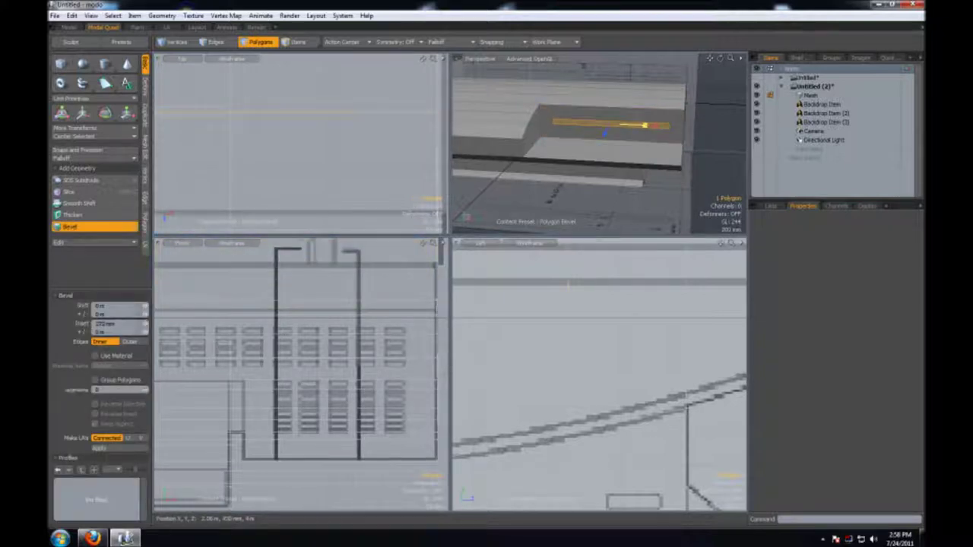
key(r)
drag(646, 126, 652, 125)
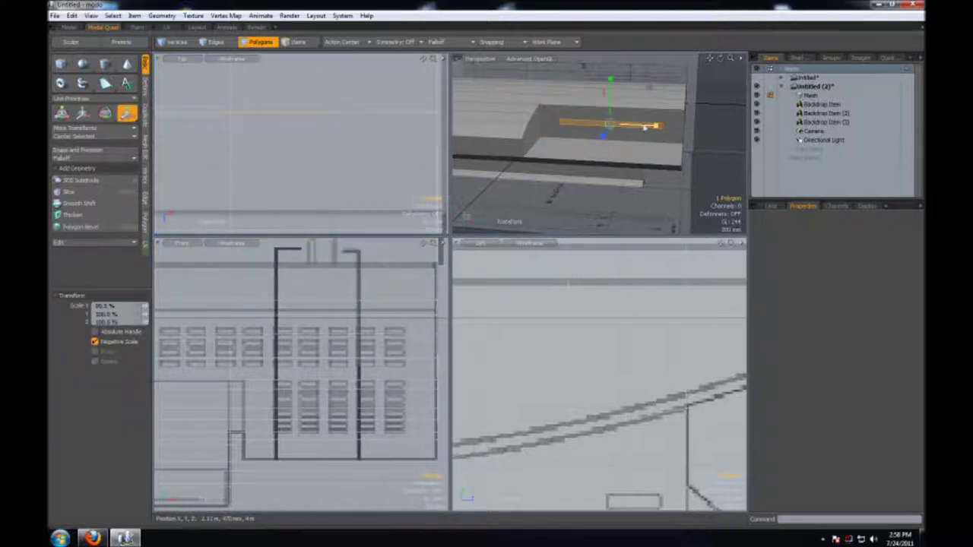
key(b)
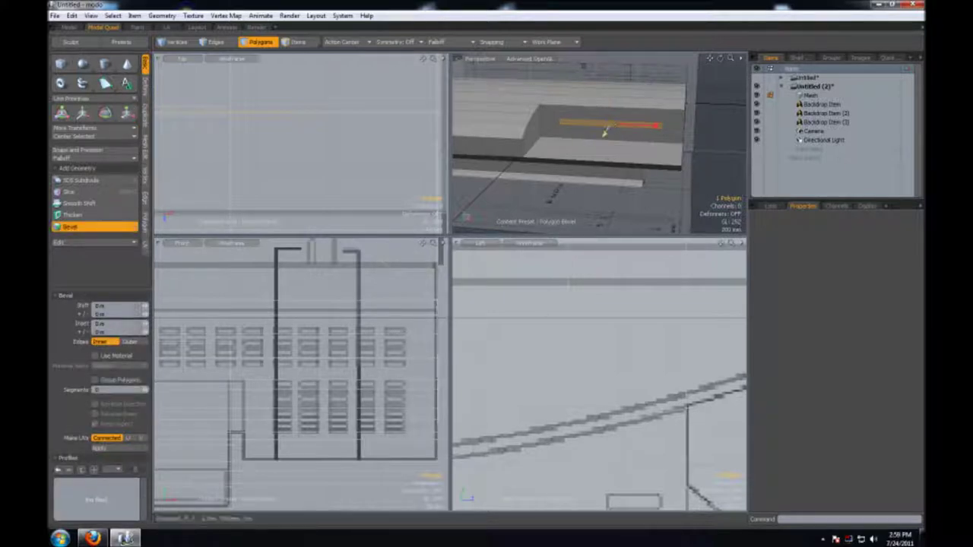
drag(605, 133, 610, 122)
key(space)
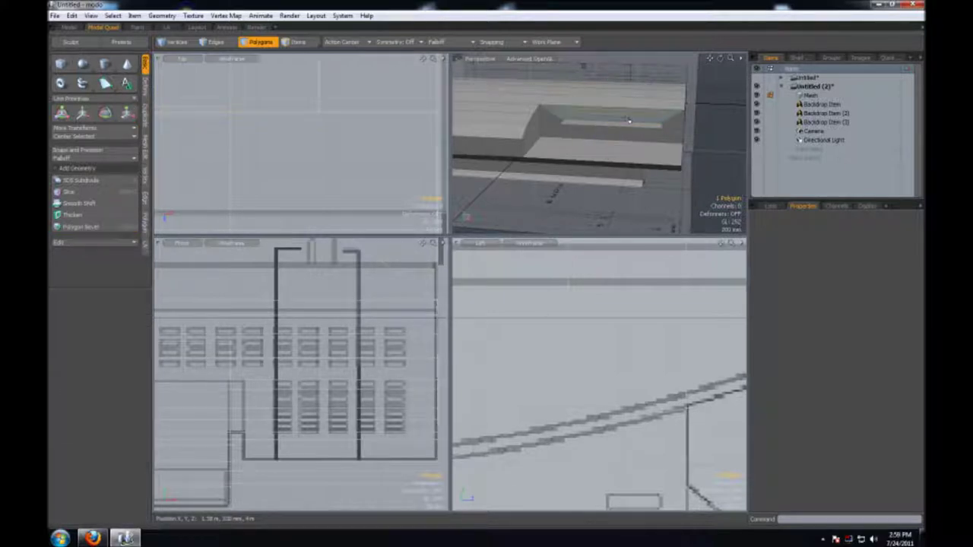
key(1)
mouse_move(720, 60)
mouse_down()
mouse_move(684, 72)
mouse_move(730, 59)
mouse_up()
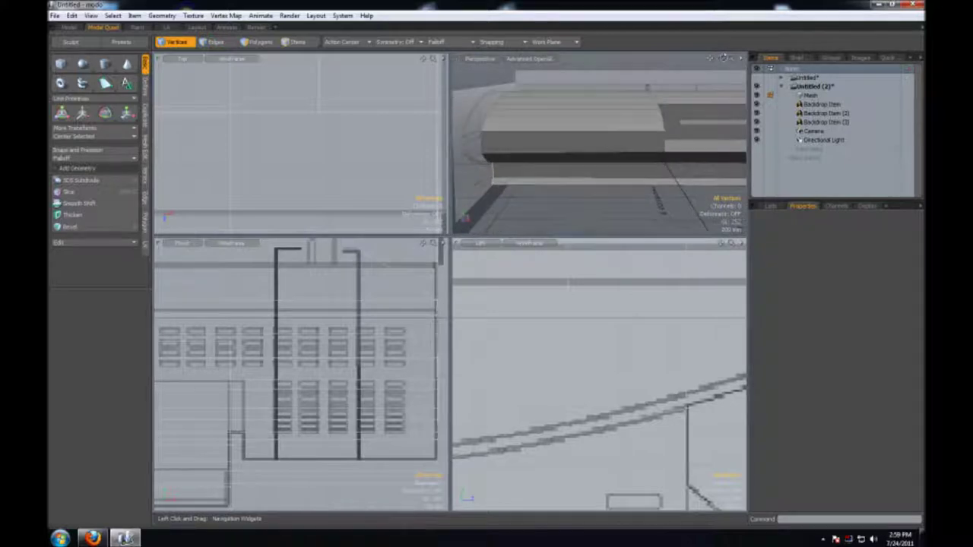
- Fit and zoom the top, front and left views onto the console and its reference images
key(a)
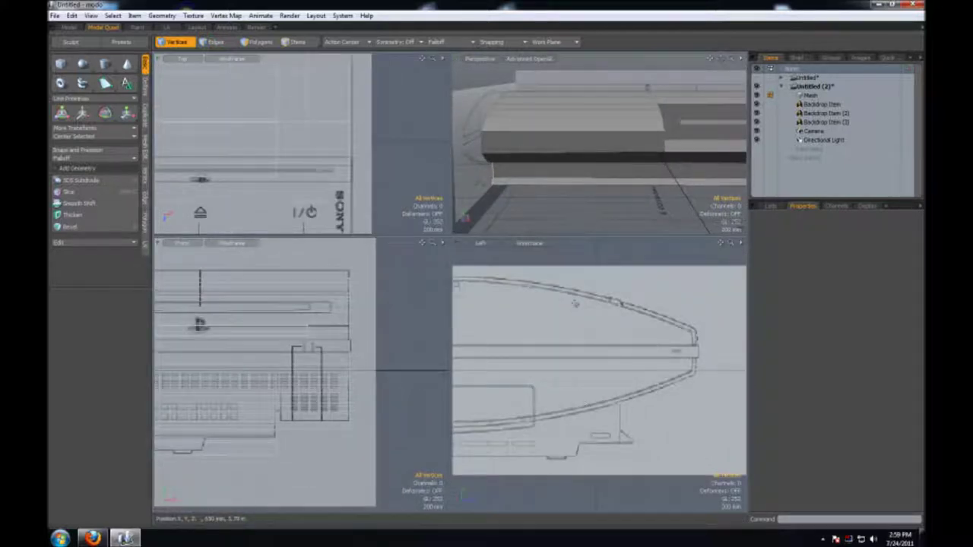
scroll(575, 303, down, 3)
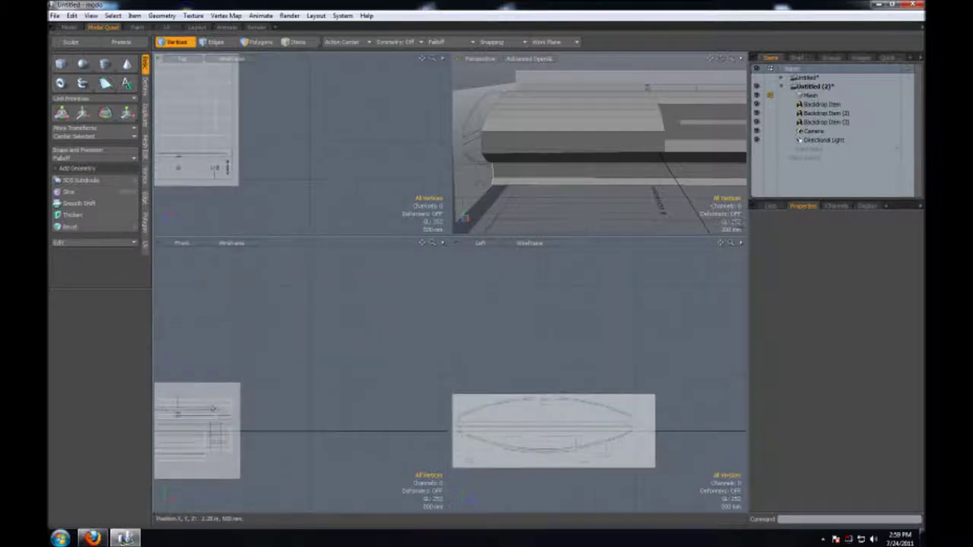
scroll(575, 303, up, 1)
drag(432, 242, 433, 242)
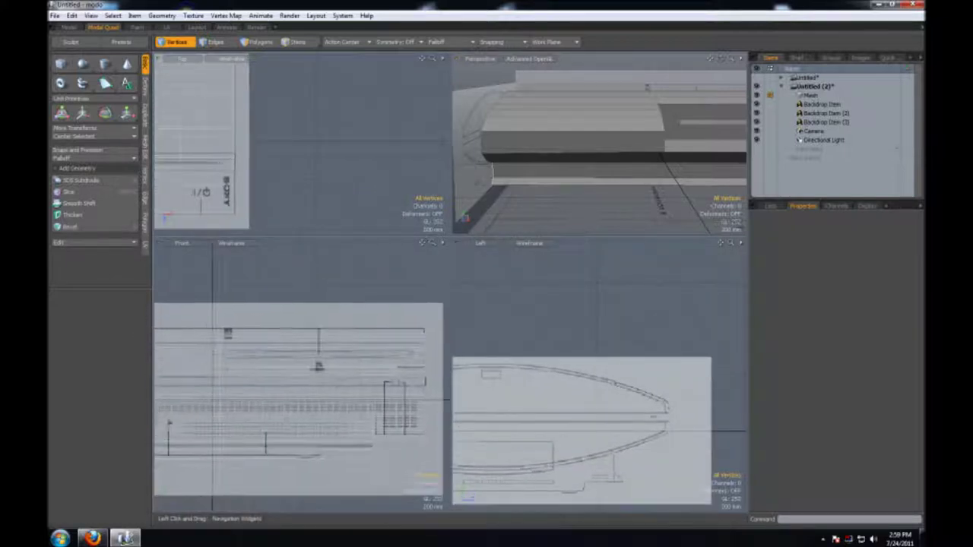
drag(431, 243, 435, 245)
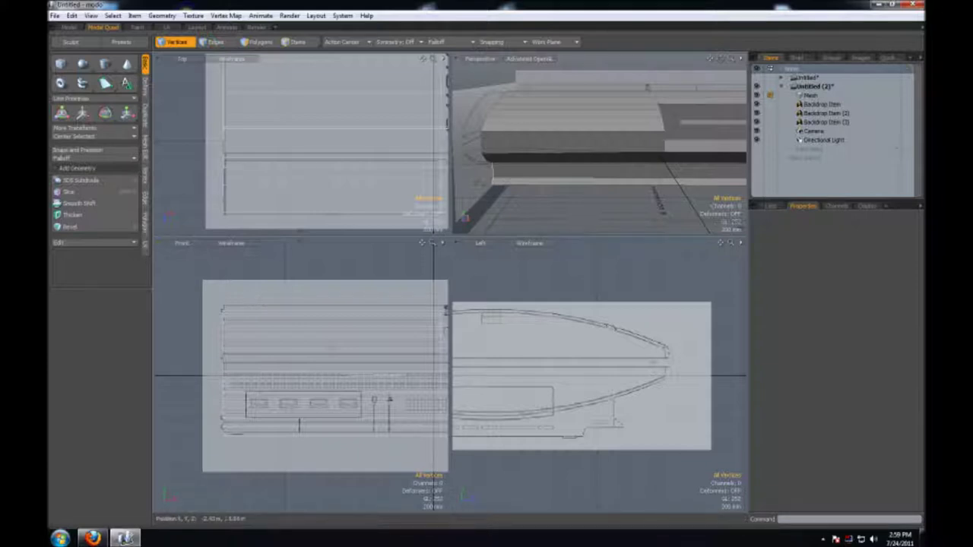
click(68, 192)
- Cut a vertical slice in the Front view, adjusting its endpoints with 45 Degree Snap off
drag(255, 302, 256, 447)
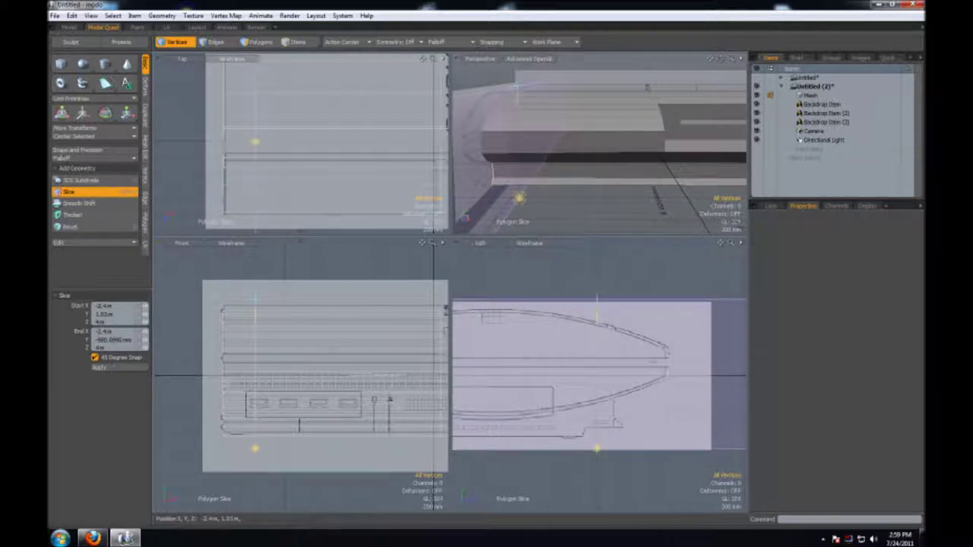
drag(256, 449, 255, 430)
drag(256, 286, 255, 299)
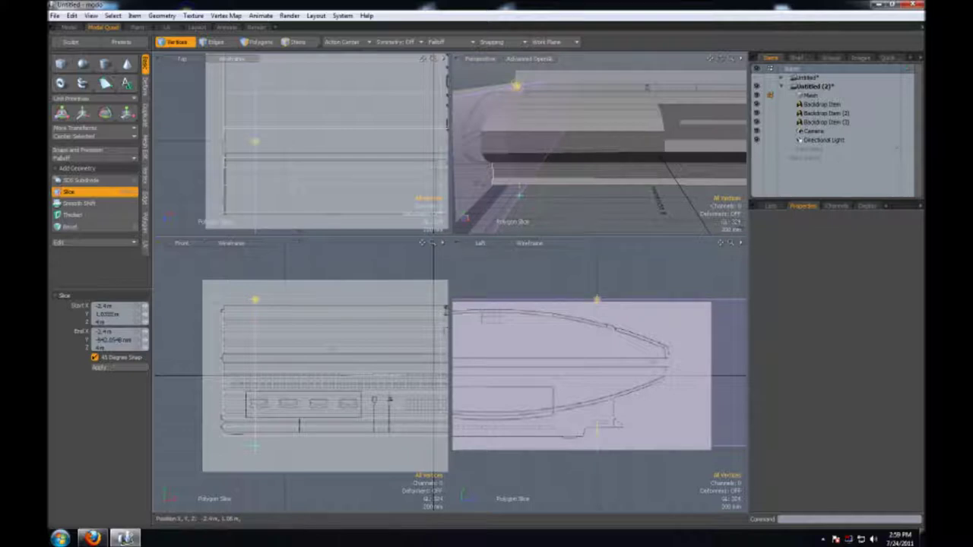
click(95, 357)
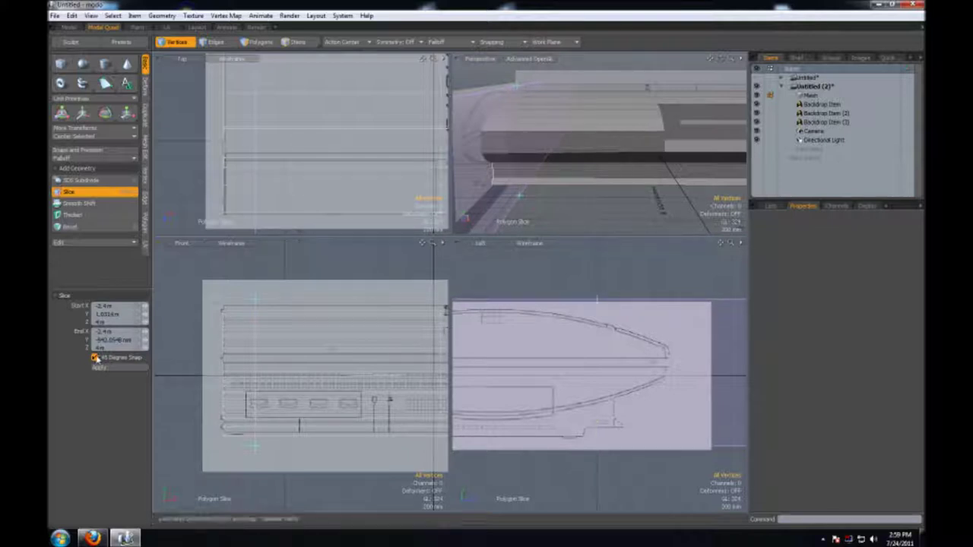
drag(254, 302, 241, 299)
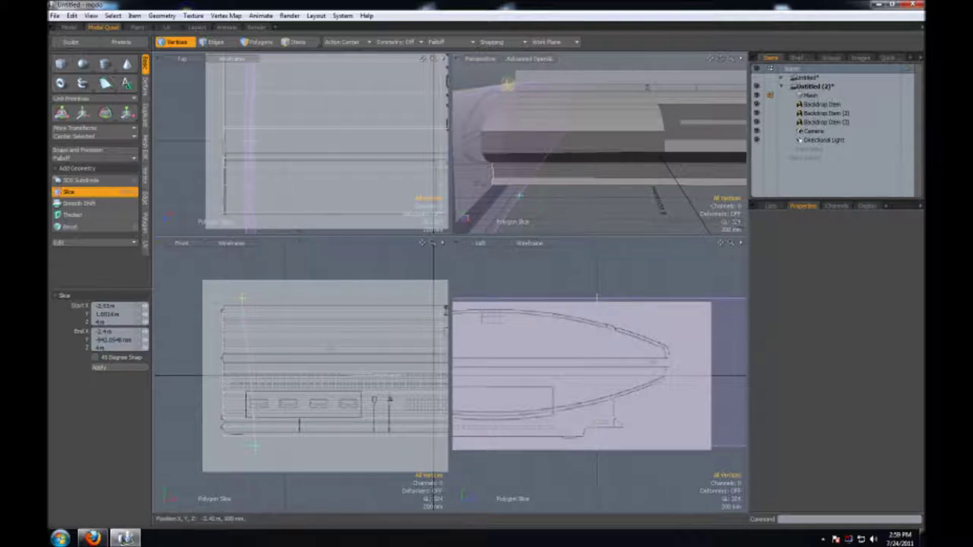
click(95, 357)
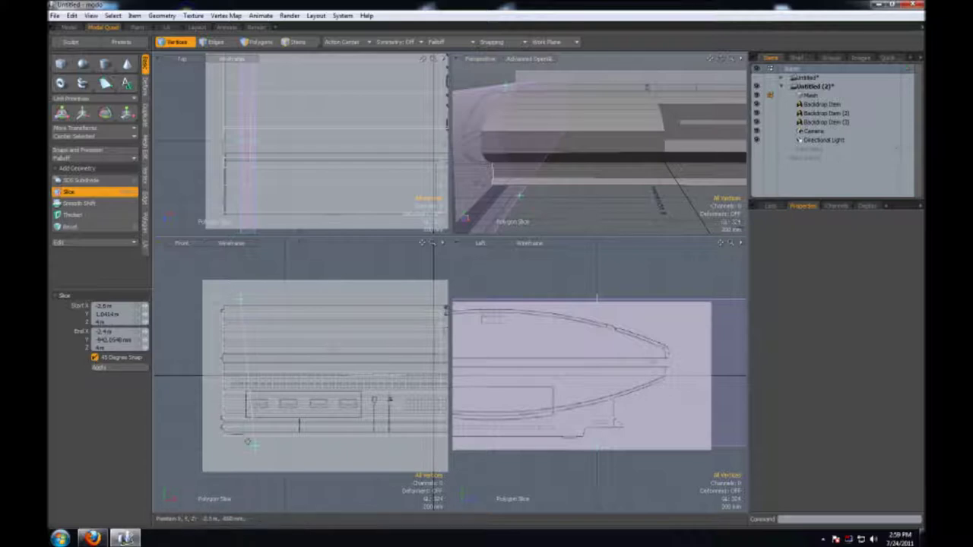
drag(240, 445, 239, 448)
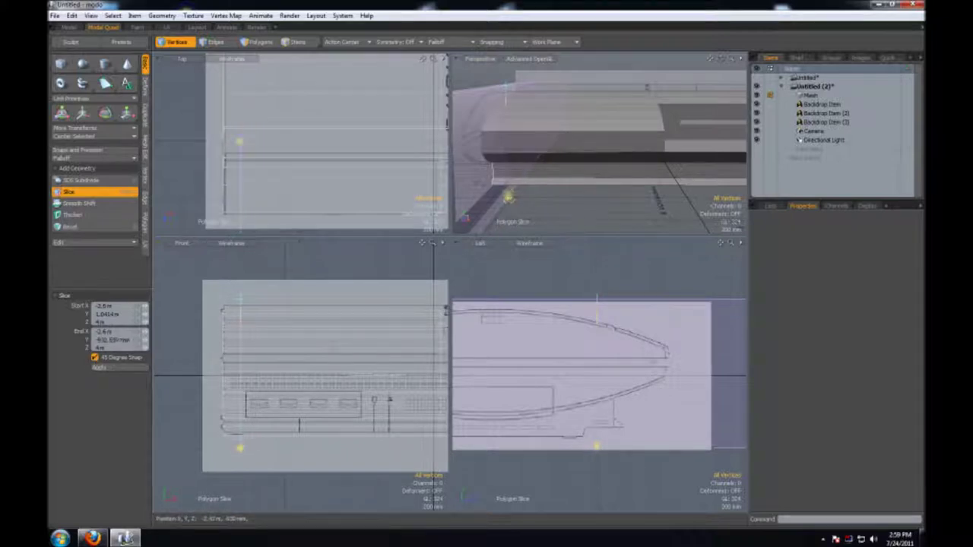
- Add four more vertical slices further right across the console front
drag(272, 298, 273, 439)
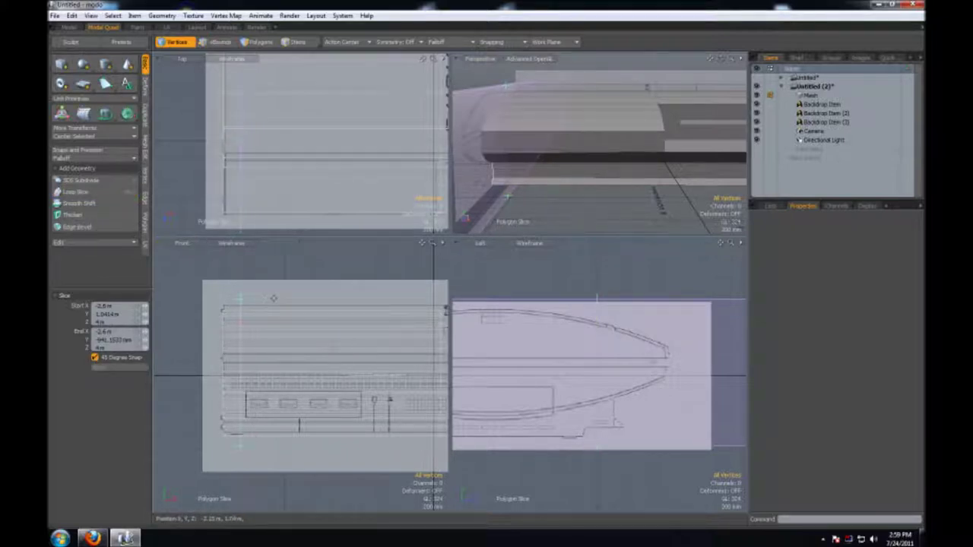
drag(311, 298, 311, 439)
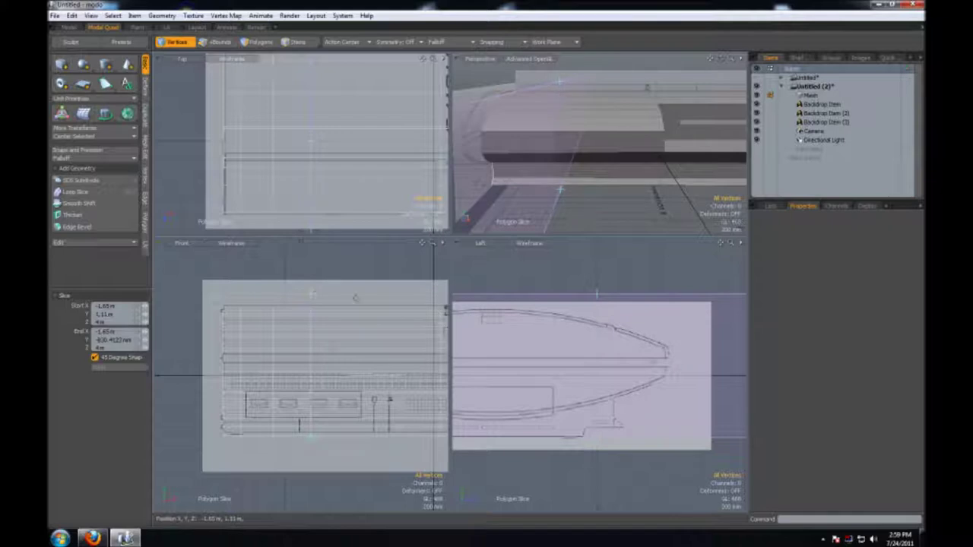
drag(341, 297, 341, 438)
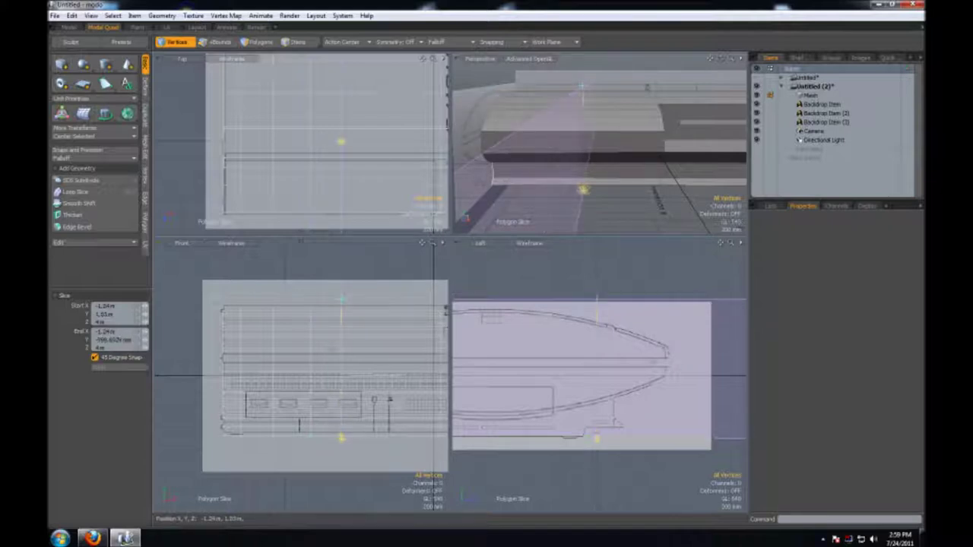
drag(365, 294, 365, 447)
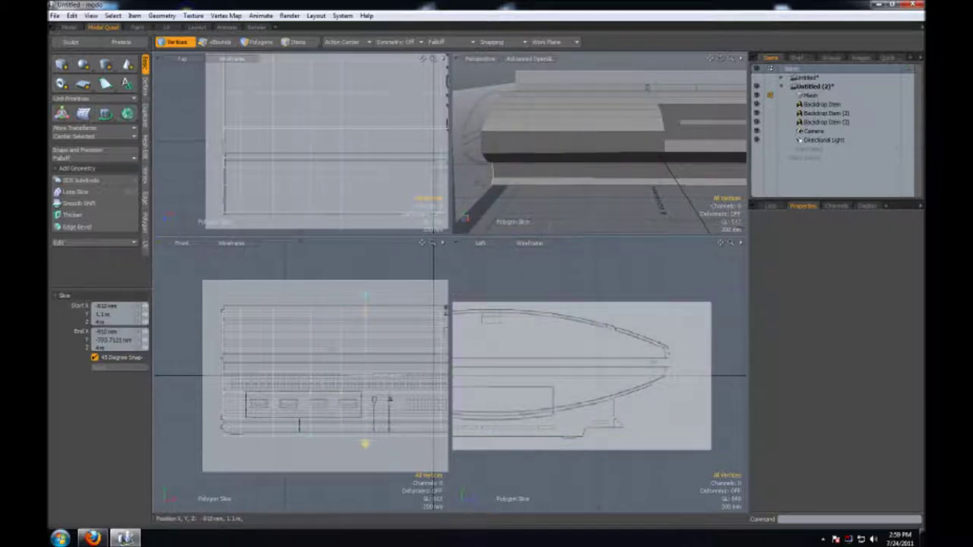
key(space)
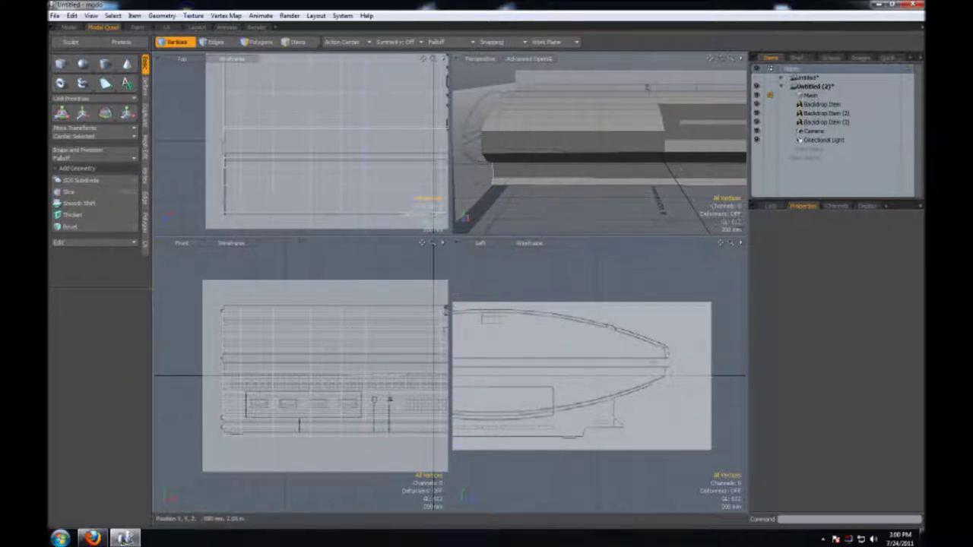
drag(422, 242, 395, 243)
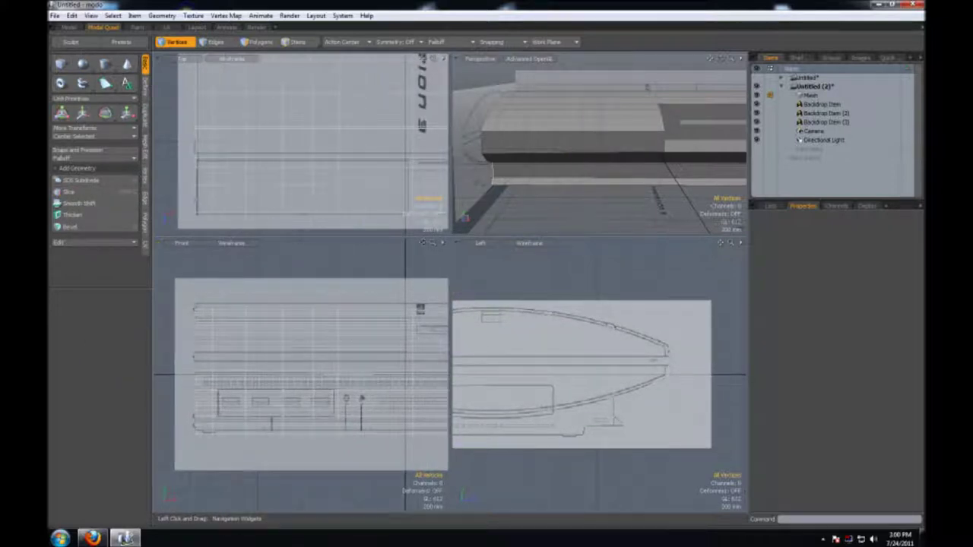
- Cut a horizontal slice across the lower front and zoom the perspective view onto the dark band
click(72, 191)
click(489, 172)
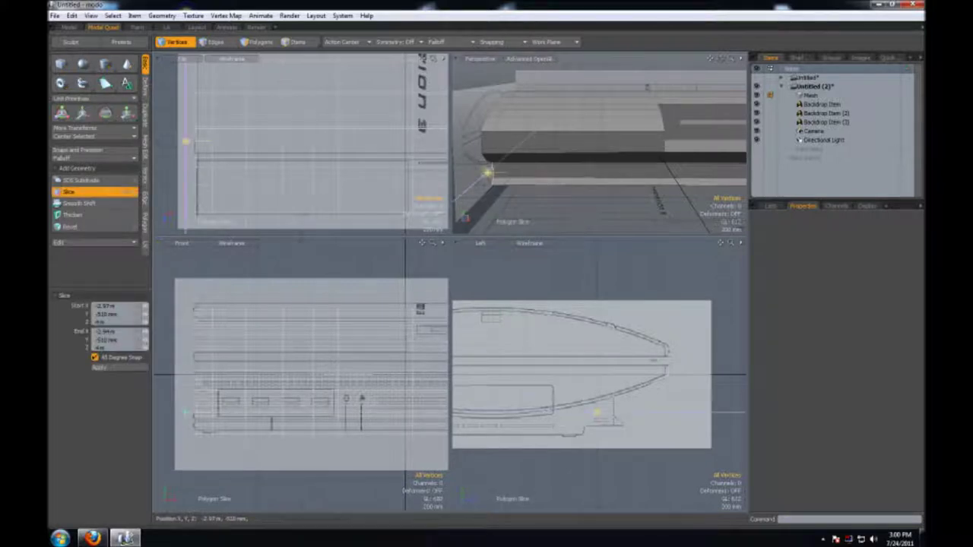
key(space)
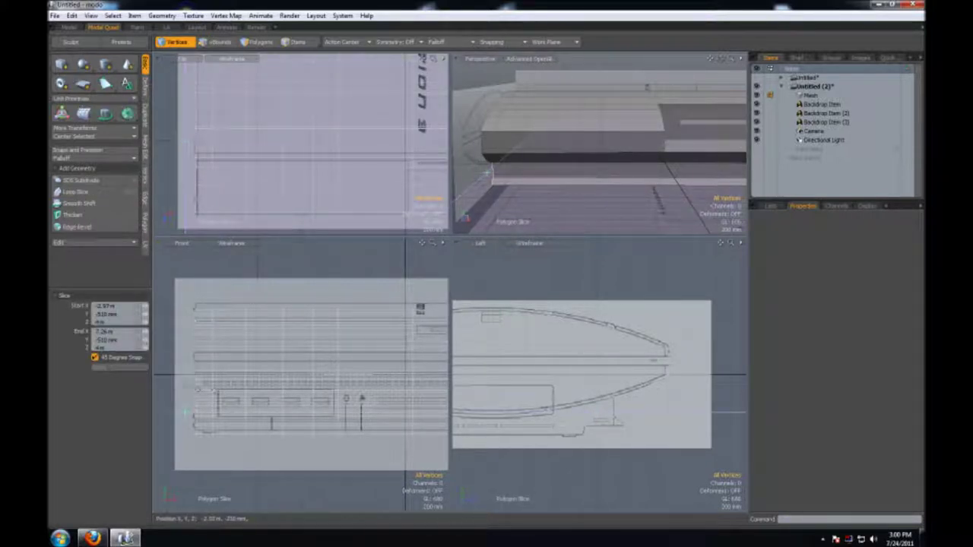
key(space)
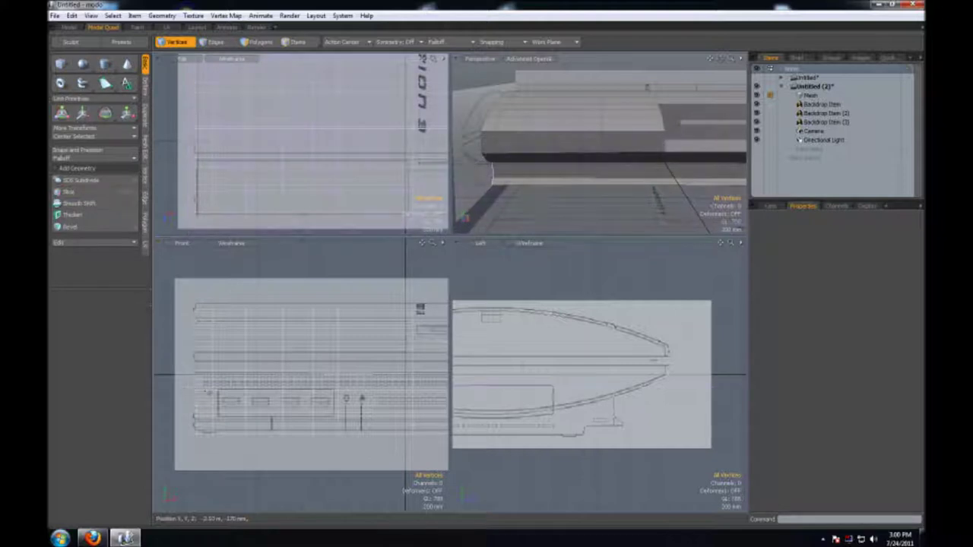
scroll(588, 162, up, 3)
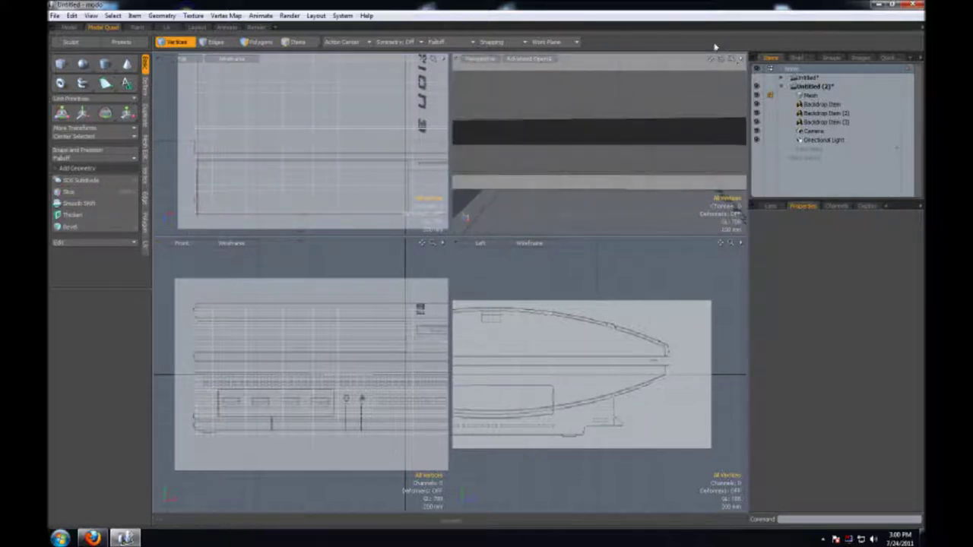
drag(721, 58, 731, 60)
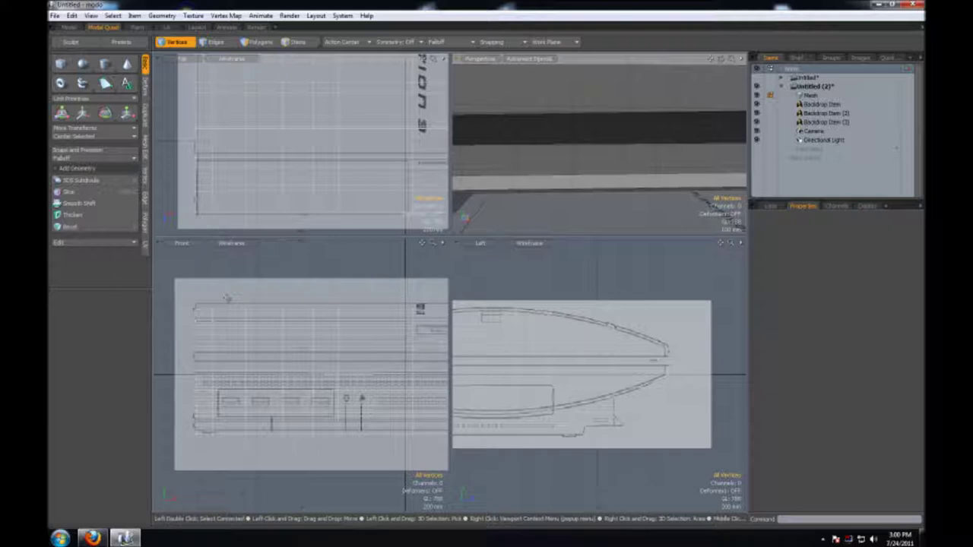
drag(227, 298, 219, 327)
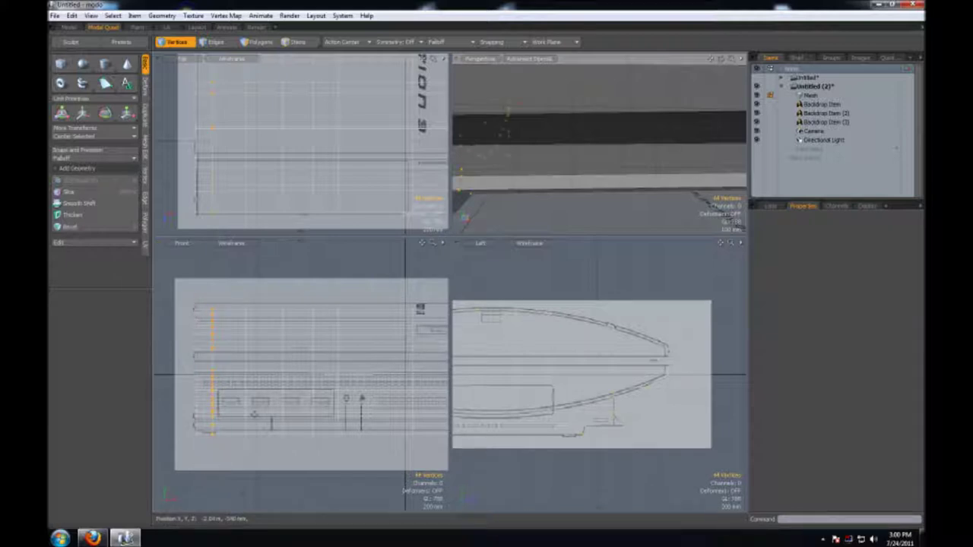
- Shift the front vertex column left along X with the Move tool
key(w)
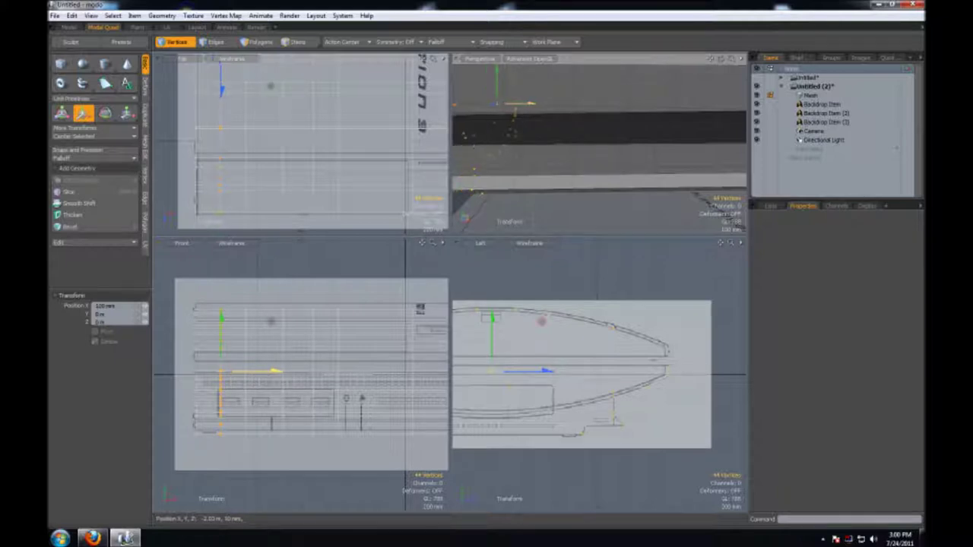
key(space)
key(w)
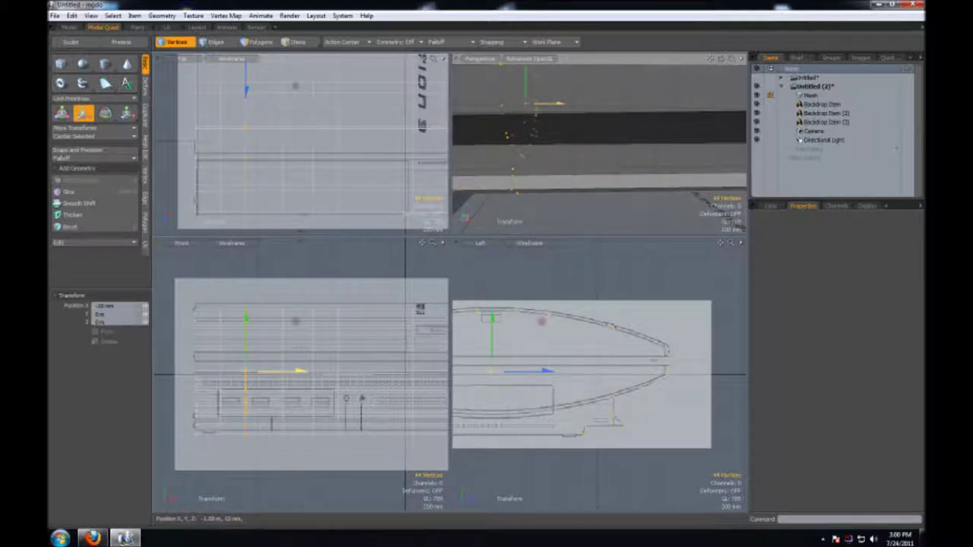
key(space)
key(w)
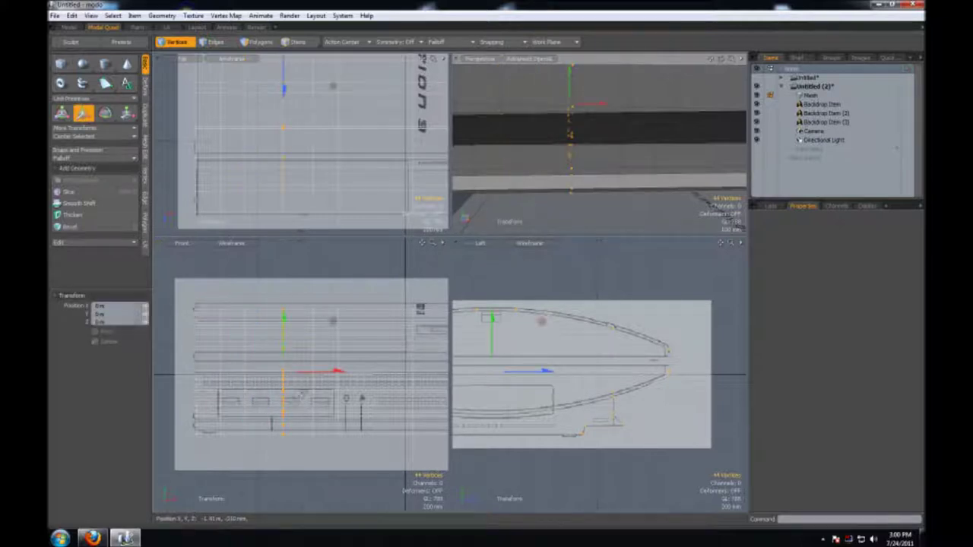
drag(334, 372, 327, 372)
key(space)
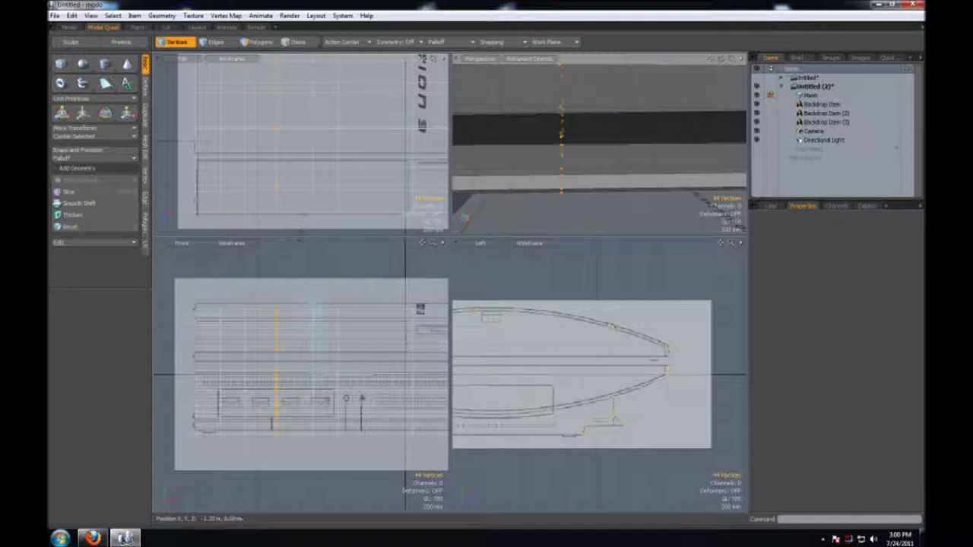
- Redo the move so the vertex column lines up with the vent slots' right end
key(w)
drag(351, 372, 344, 373)
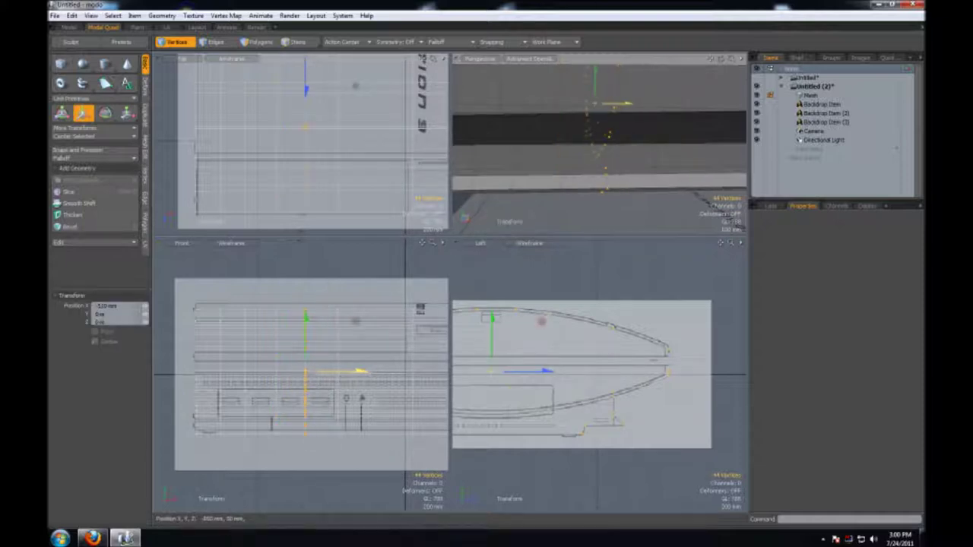
key(ctrl+z)
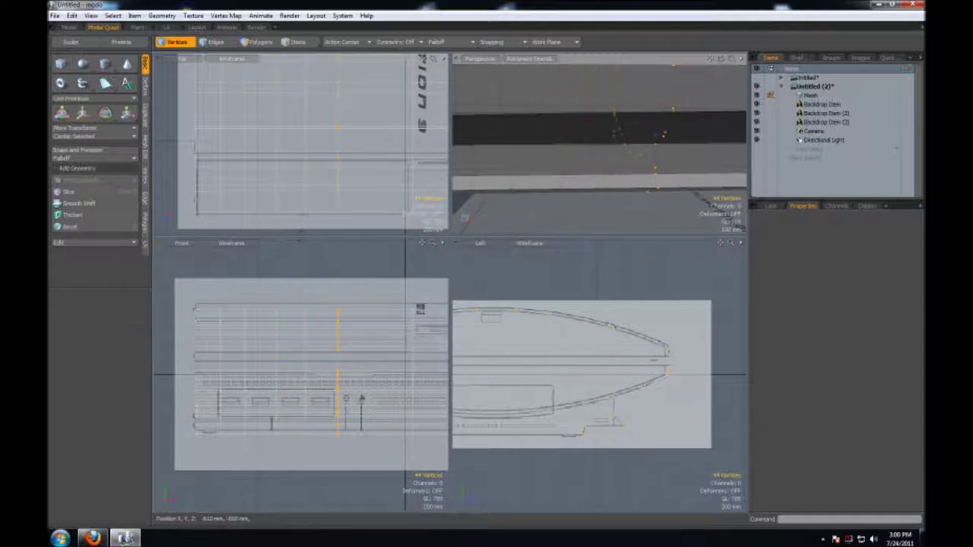
drag(386, 371, 380, 372)
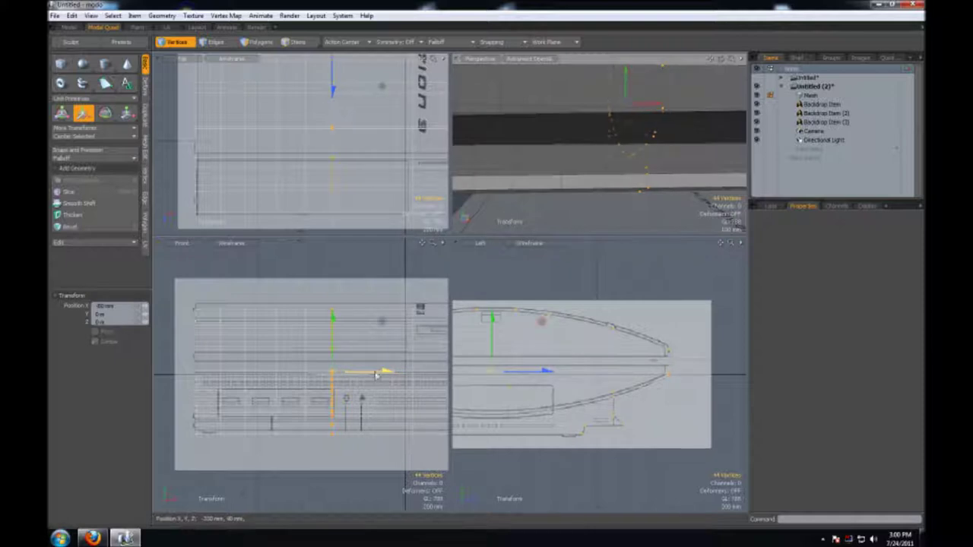
key(space)
key(space)
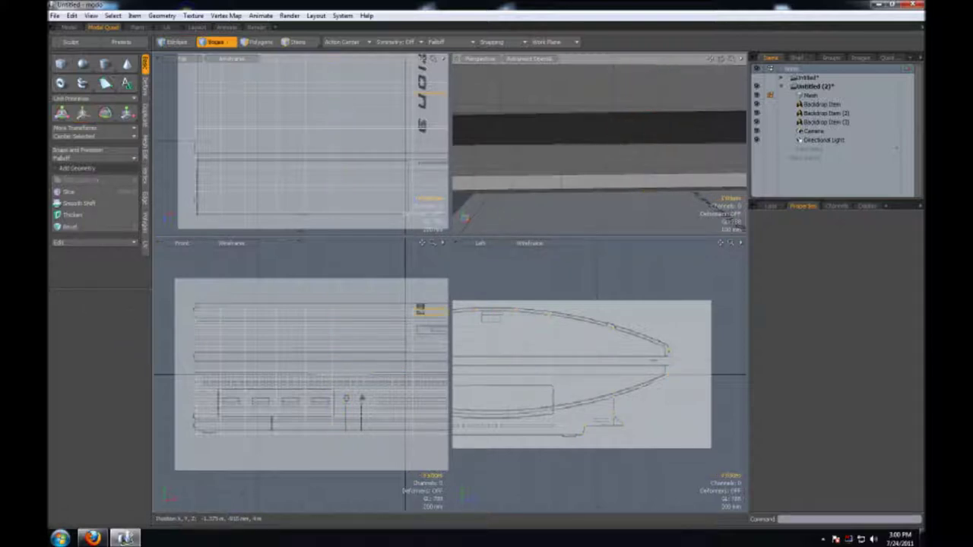
drag(721, 58, 715, 67)
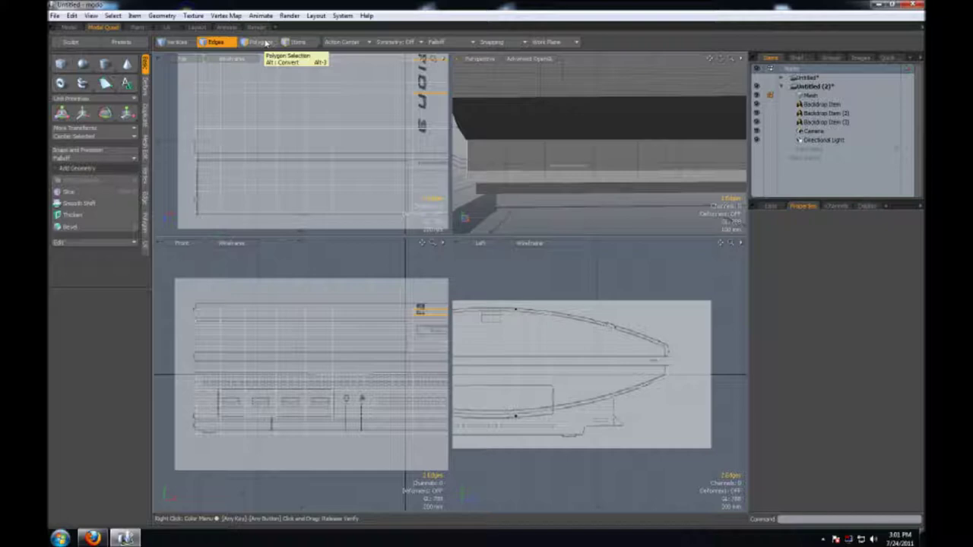
- In polygon mode, select the row of four front polygons where the vent slots go
click(258, 42)
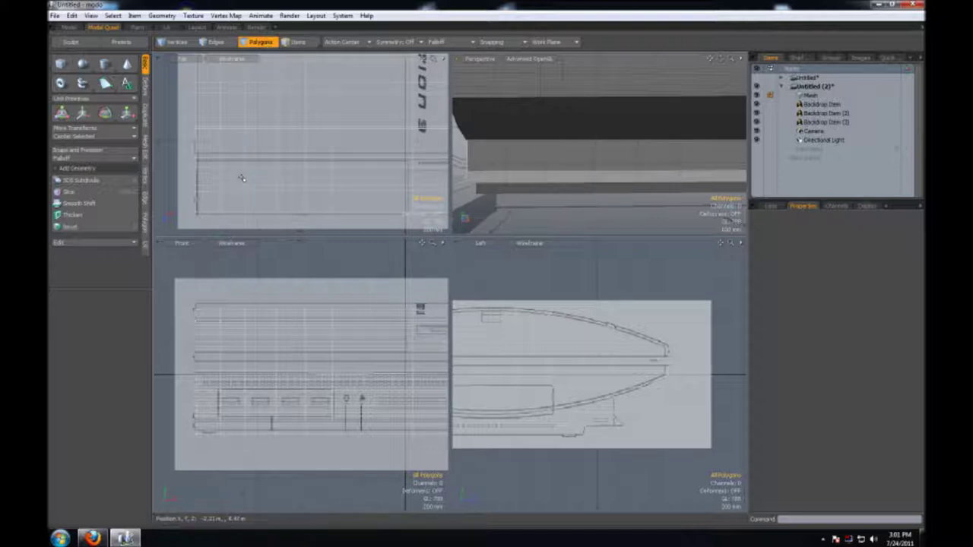
drag(521, 150, 655, 155)
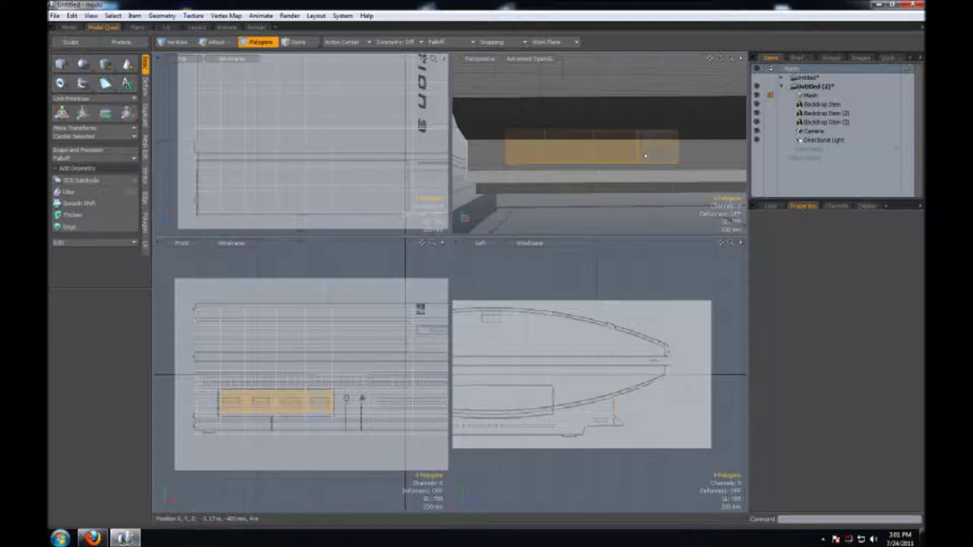
- Inset the four front polygons into separate faces and scale them to 58.5% height
key(b)
click(641, 148)
drag(640, 148, 576, 112)
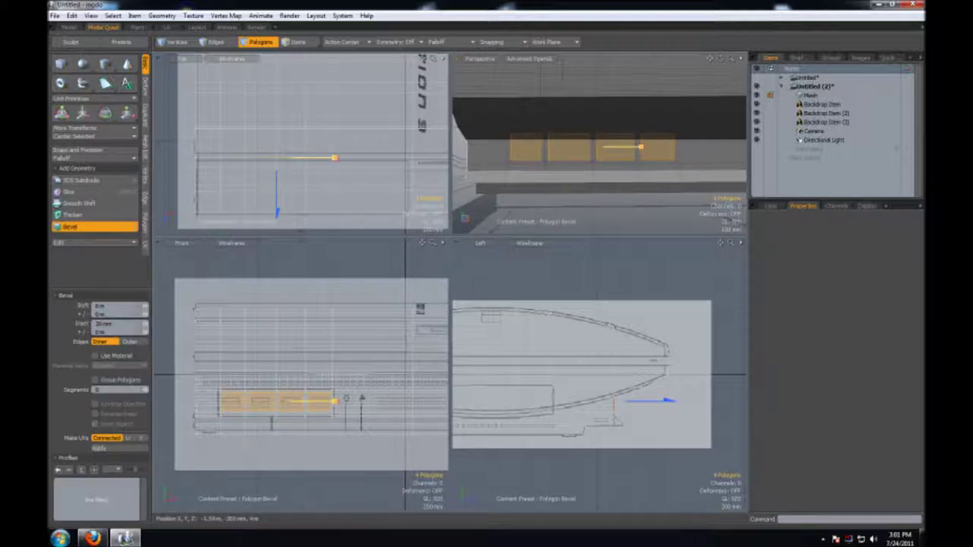
key(r)
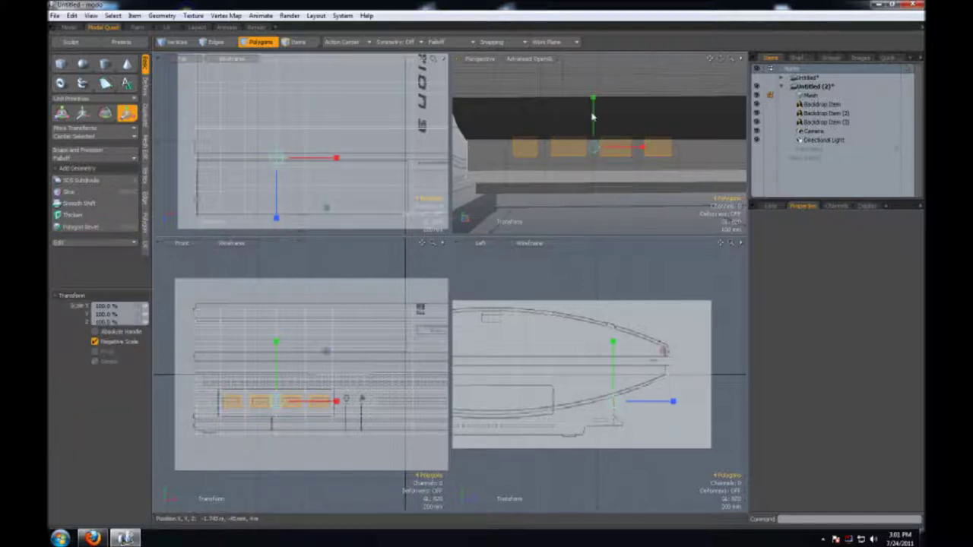
drag(593, 100, 593, 115)
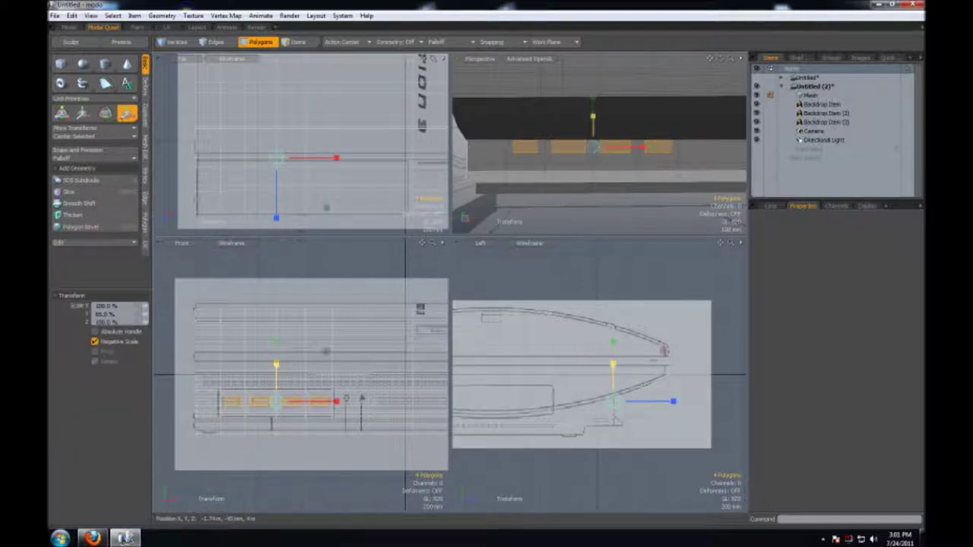
- Bevel the inset vent faces inward by about -1200 mm to recess the slots
key(b)
click(525, 144)
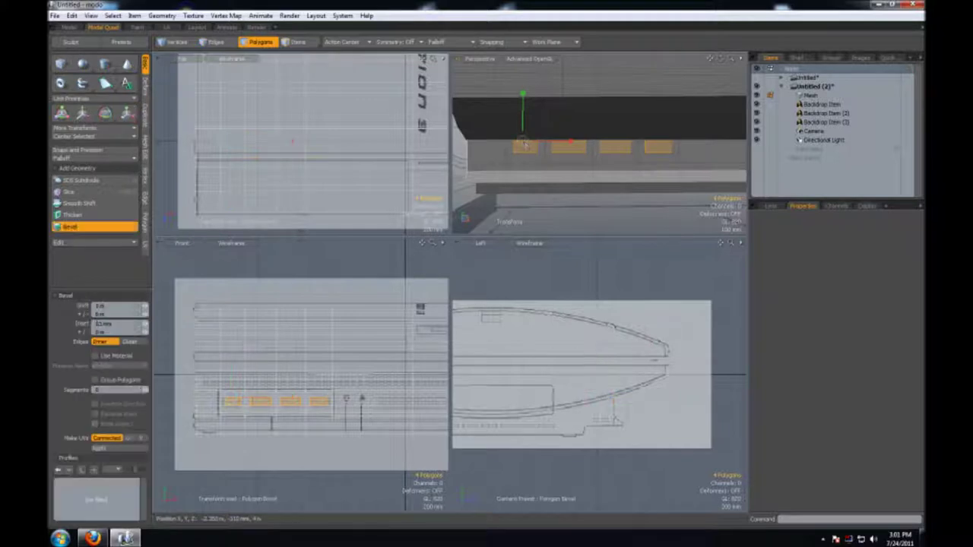
click(672, 400)
drag(664, 396, 648, 401)
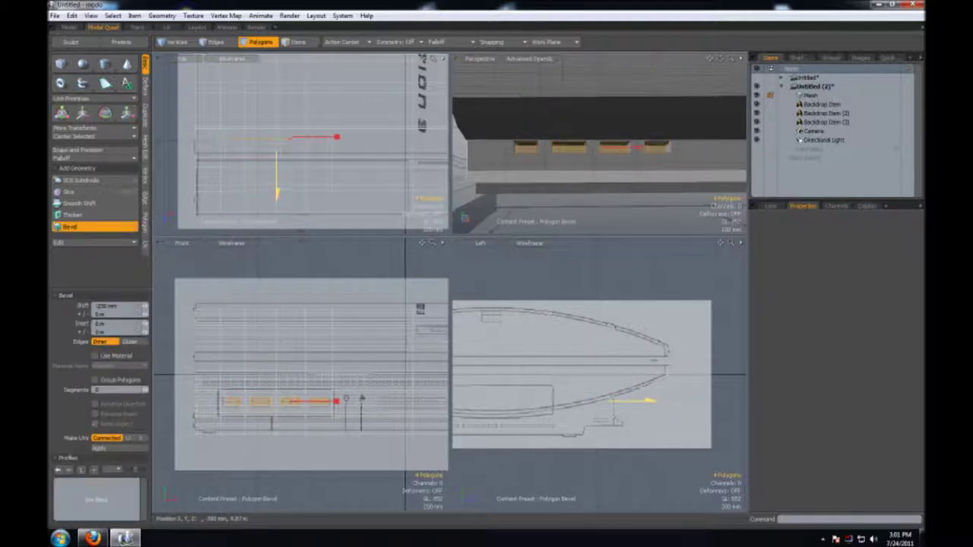
key(space)
key(space)
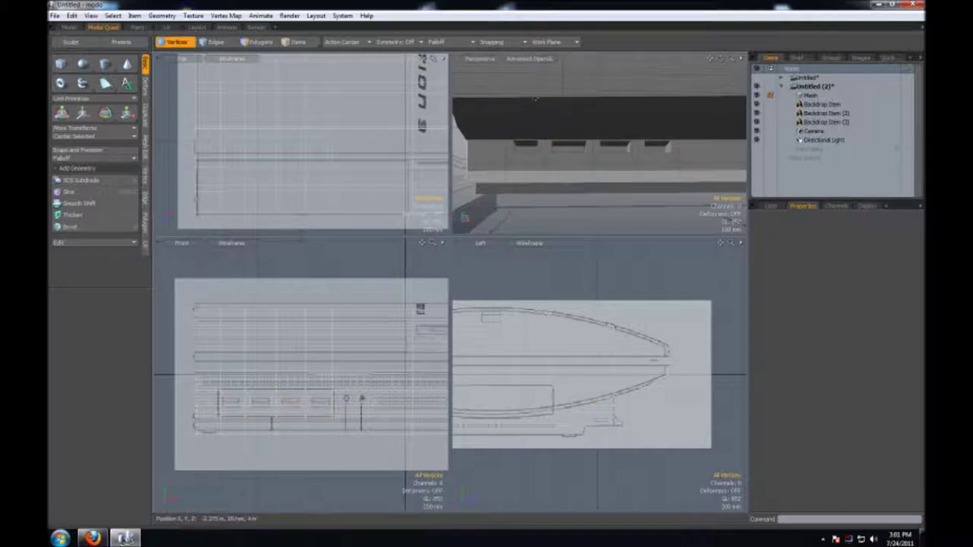
drag(720, 58, 719, 66)
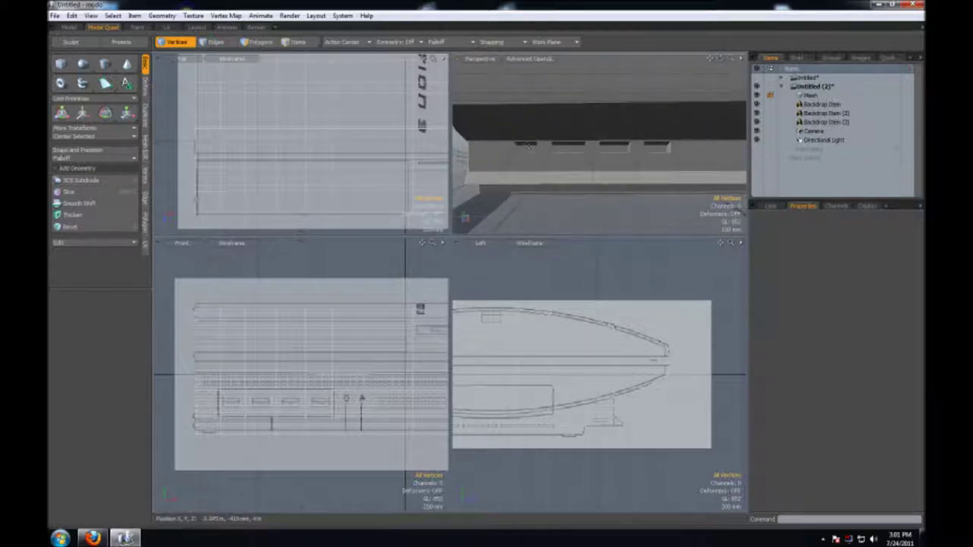
click(515, 147)
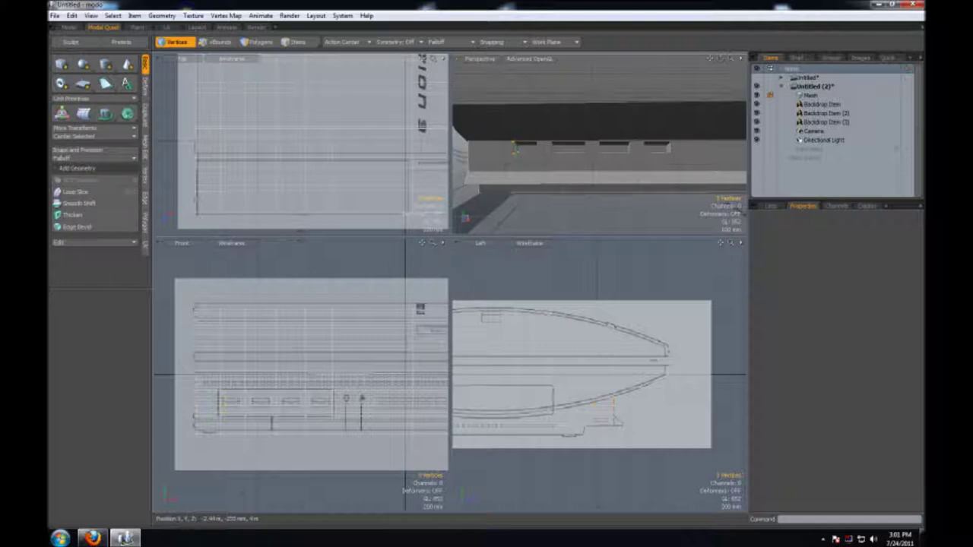
scroll(456, 128, up, 2)
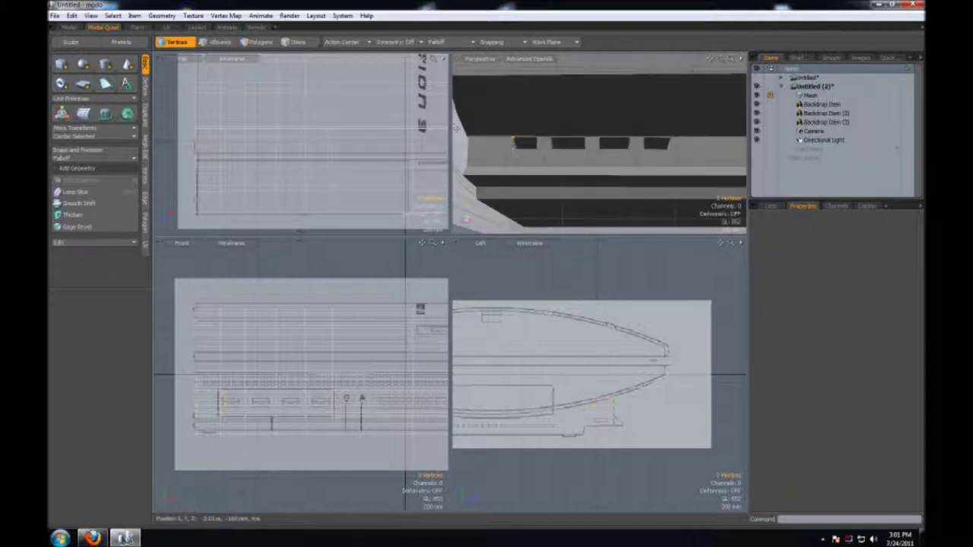
alt+drag(456, 128, 458, 141)
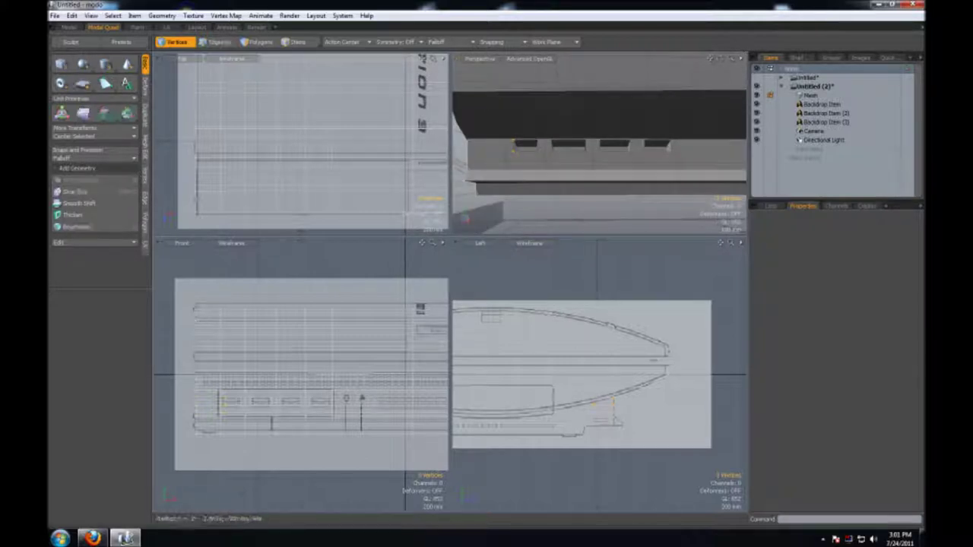
key(w)
key(space)
key(2)
scroll(515, 161, up, 4)
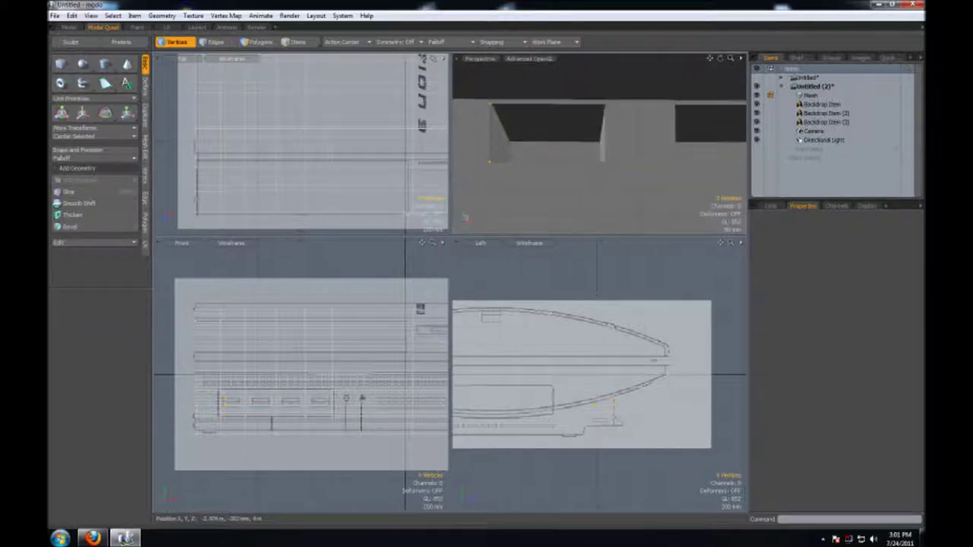
scroll(515, 161, down, 3)
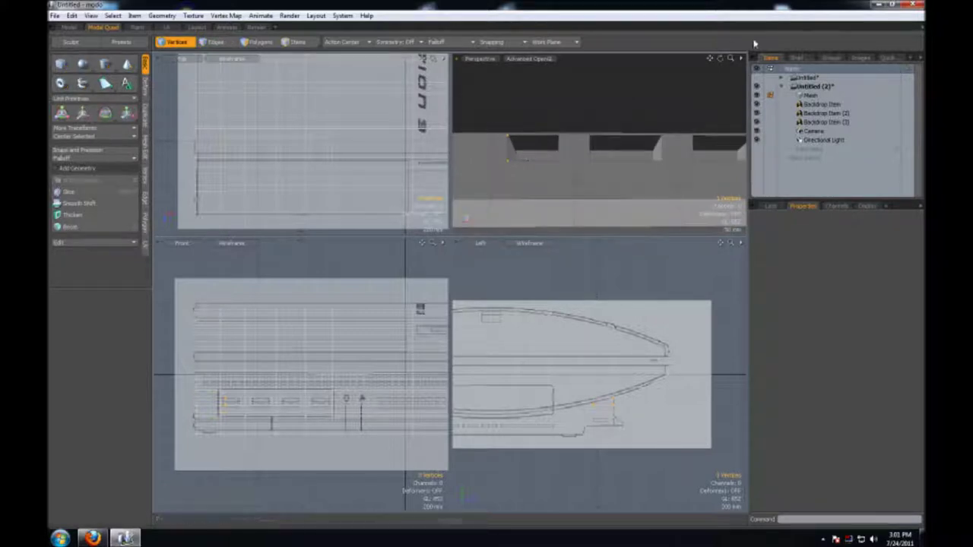
scroll(515, 161, down, 1)
drag(720, 59, 720, 58)
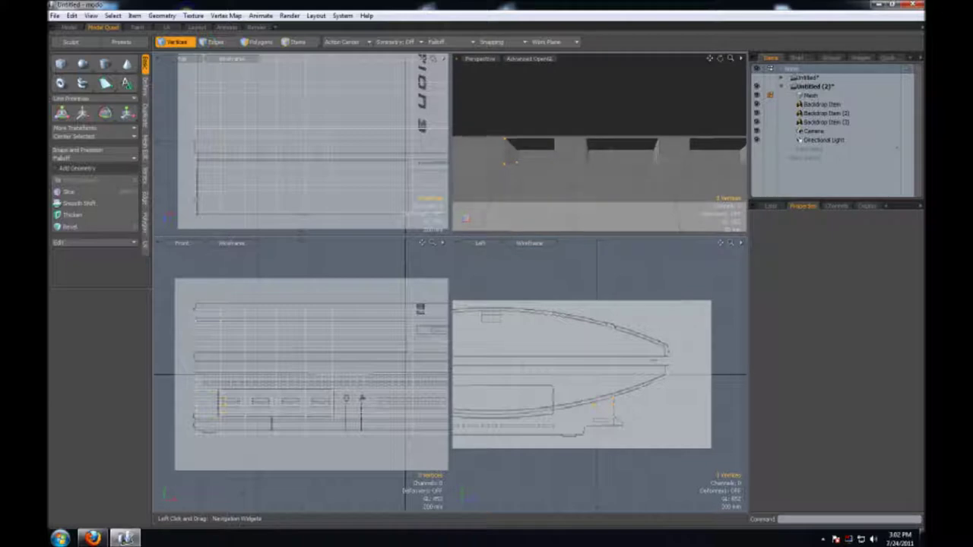
key(2)
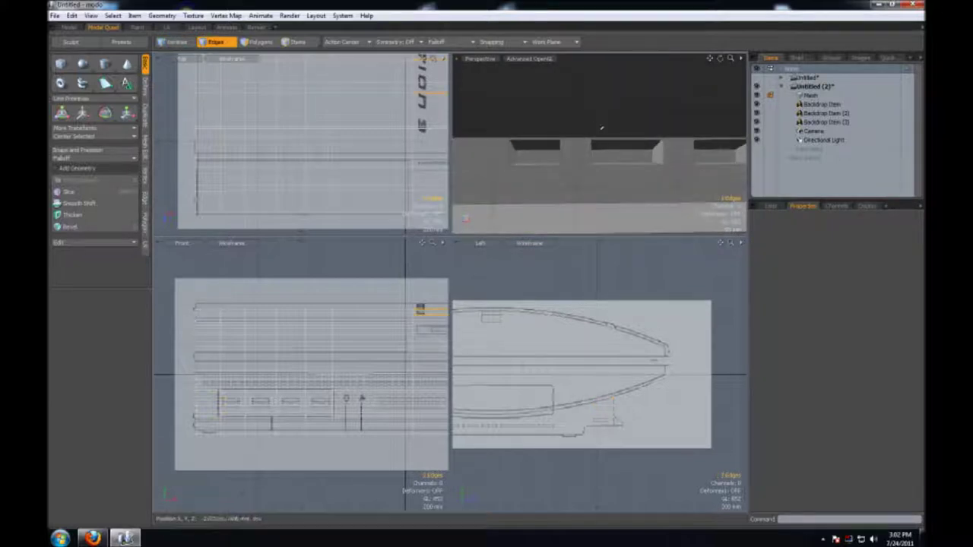
click(591, 152)
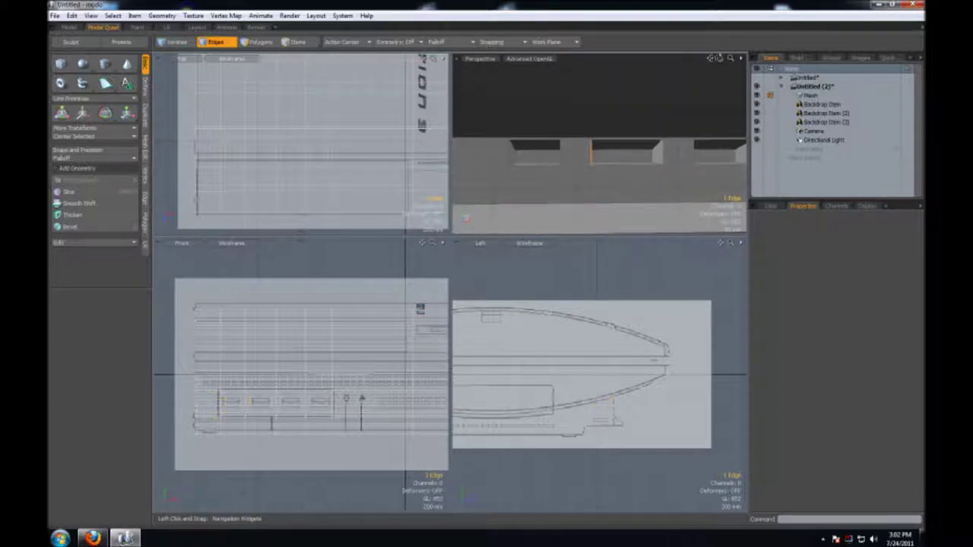
drag(720, 59, 711, 58)
key(1)
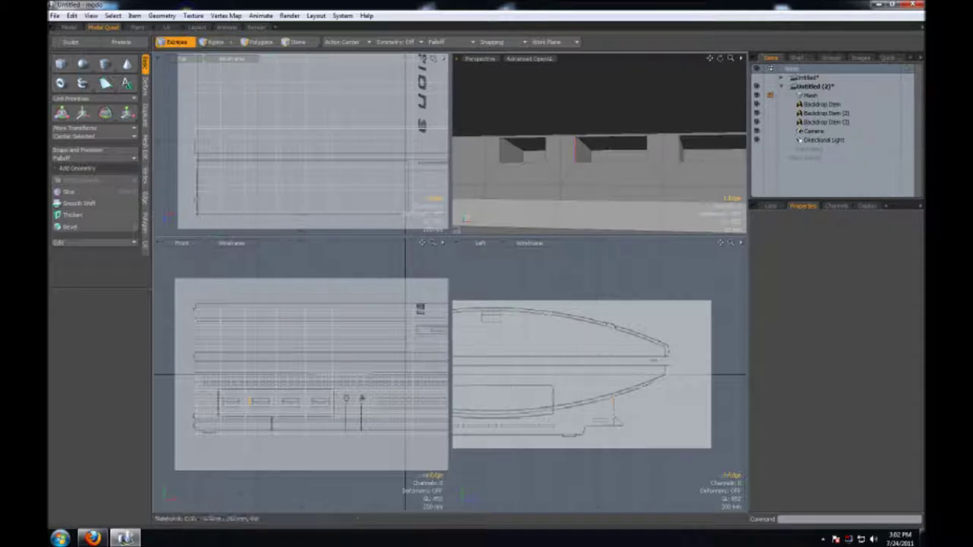
key(1)
scroll(596, 395, up, 2)
scroll(570, 374, up, 2)
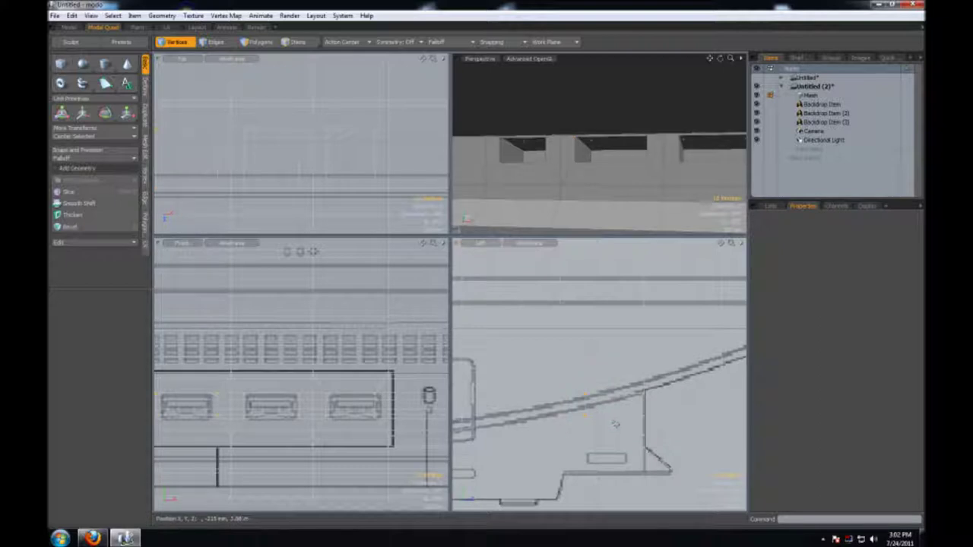
- Loop-select the vertices along the slot edges and move them into place
scroll(601, 403, down, 2)
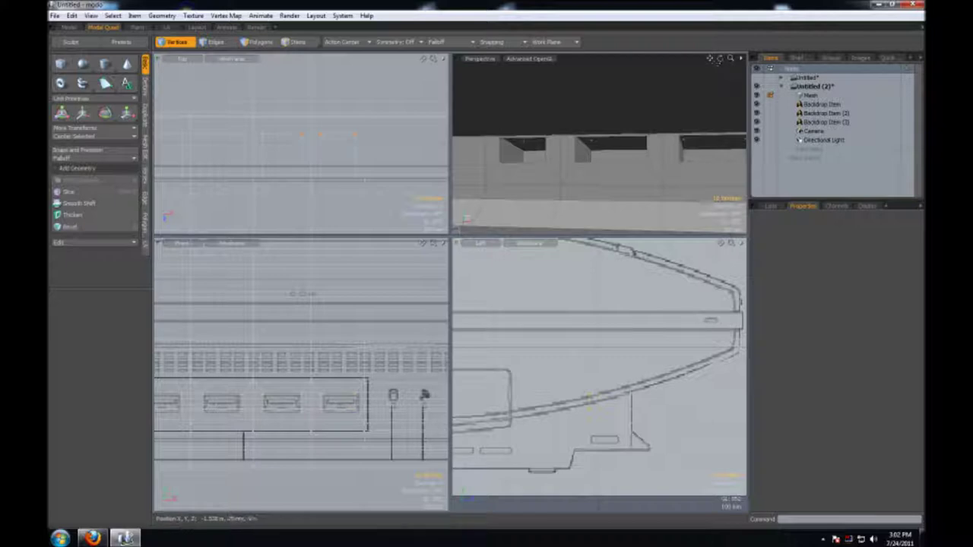
mouse_move(720, 58)
mouse_down()
mouse_move(733, 59)
mouse_move(720, 59)
mouse_up()
click(589, 165)
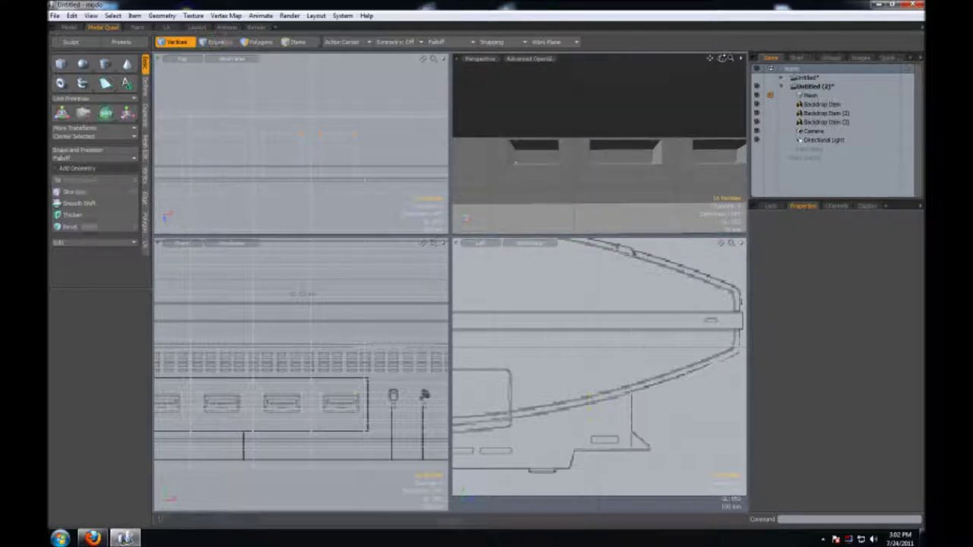
shift+click(563, 384)
key(l)
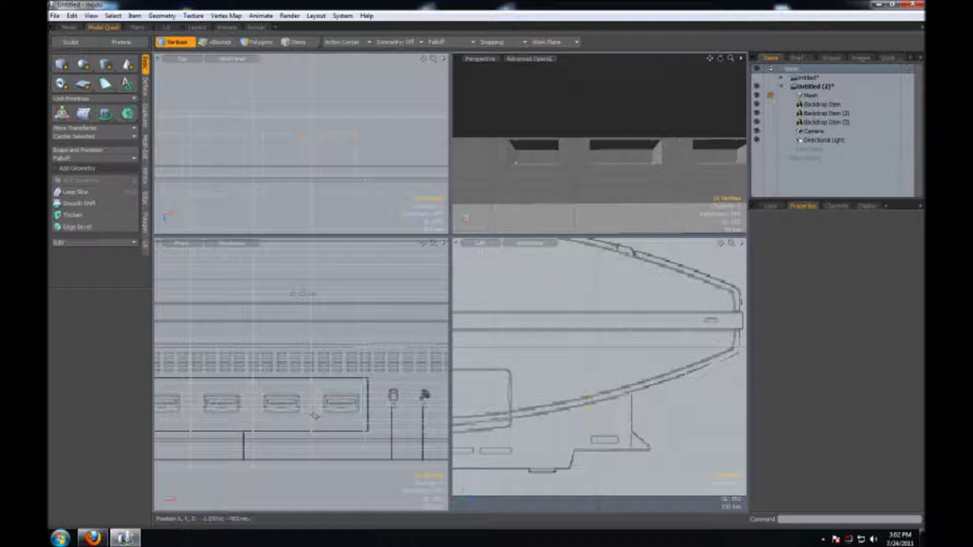
drag(423, 243, 443, 237)
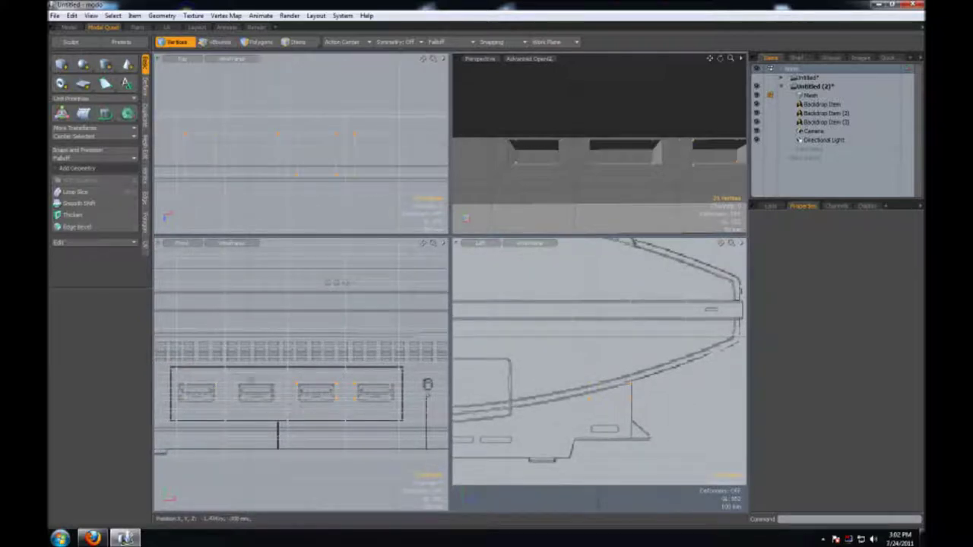
shift+click(181, 380)
key(w)
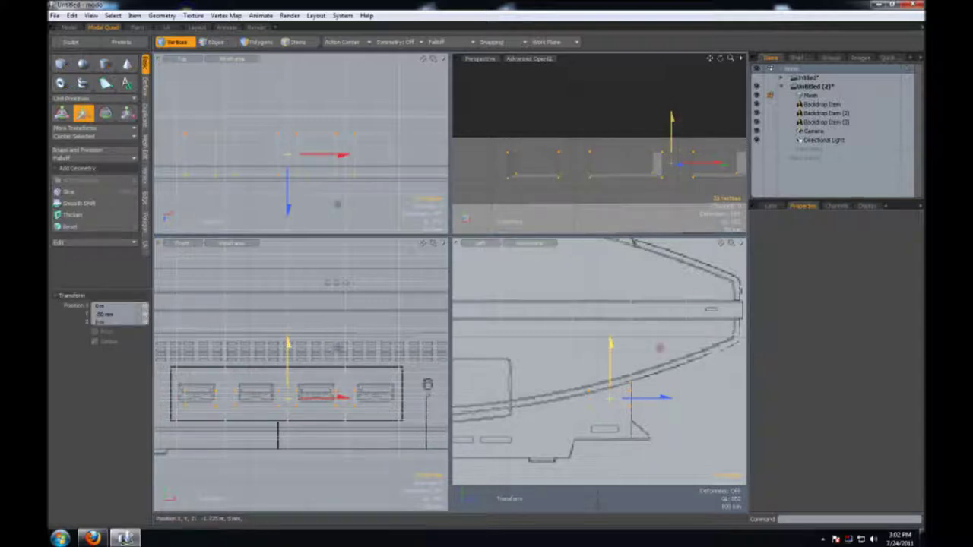
key(space)
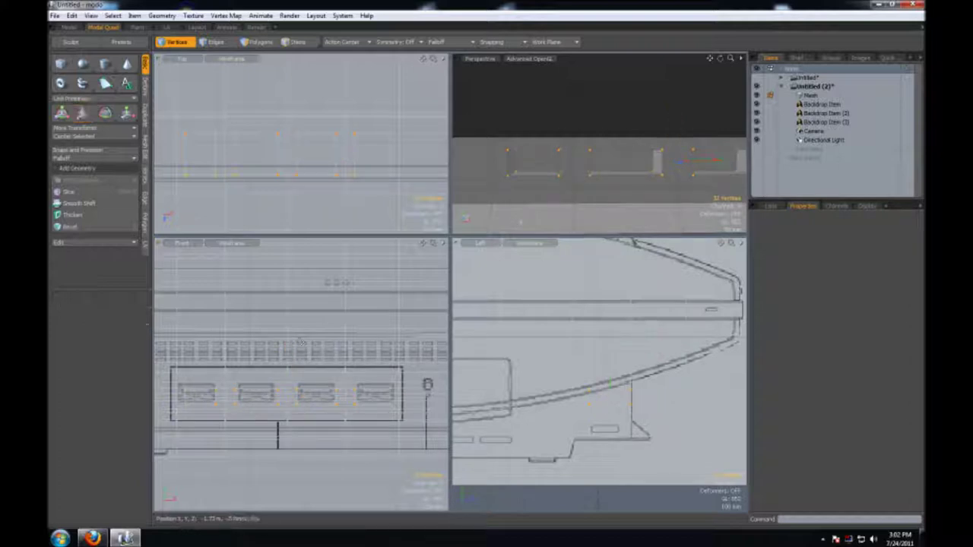
- Select the vertices on the left slot's wall and adjust their position
drag(730, 59, 744, 62)
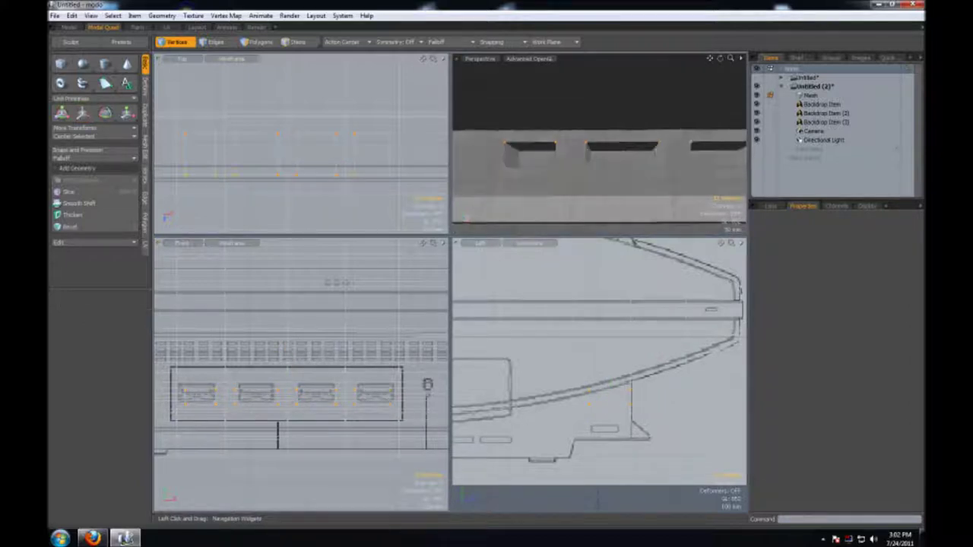
mouse_move(523, 143)
mouse_down()
mouse_move(504, 193)
mouse_move(504, 182)
mouse_up()
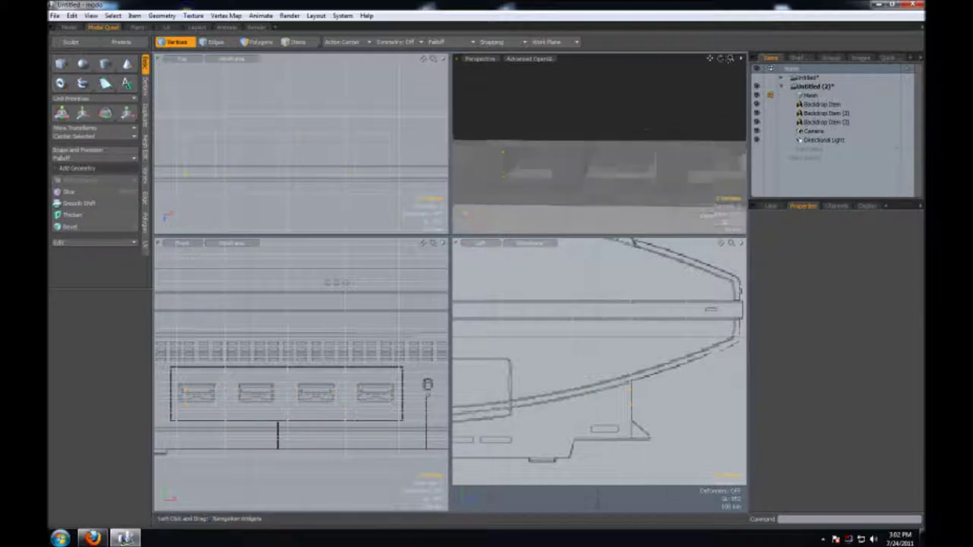
alt+drag(593, 175, 592, 197)
drag(502, 157, 504, 179)
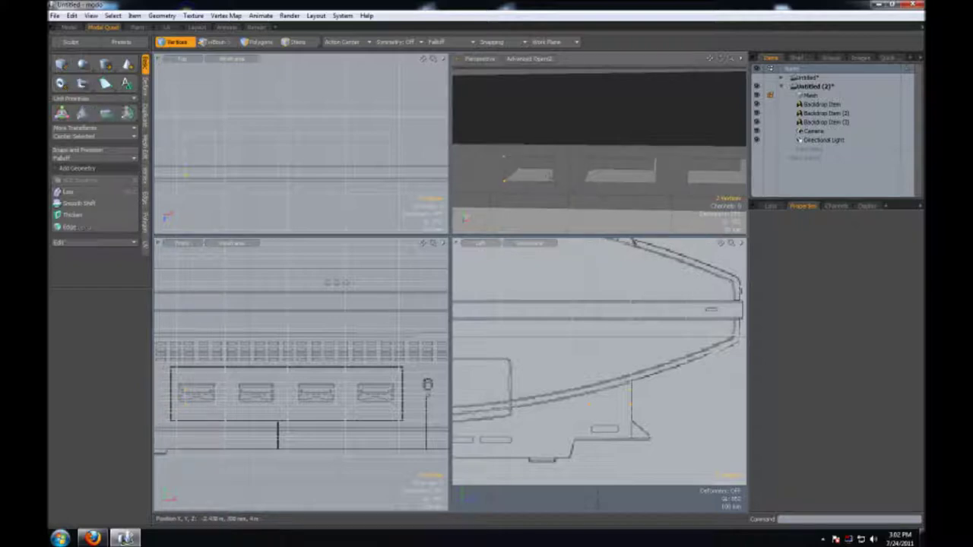
drag(720, 59, 719, 72)
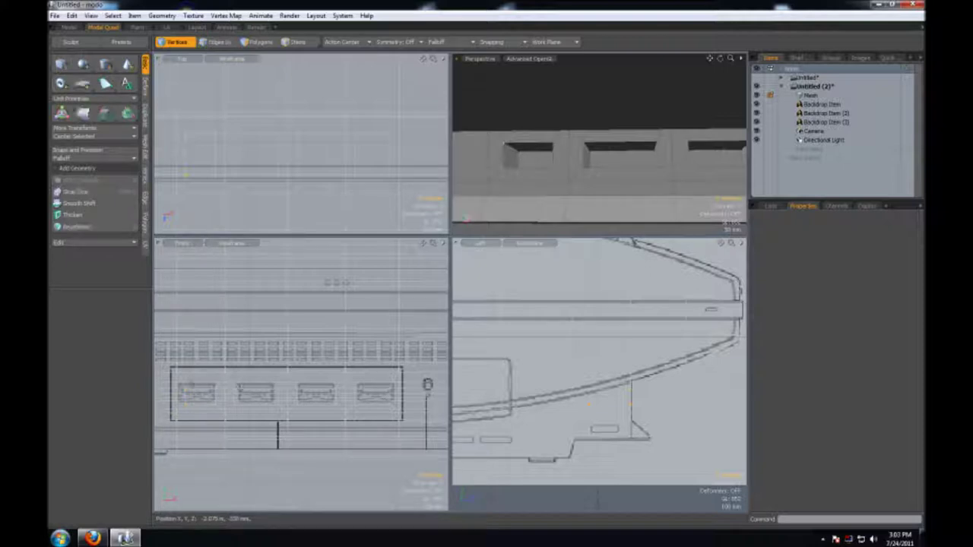
key(w)
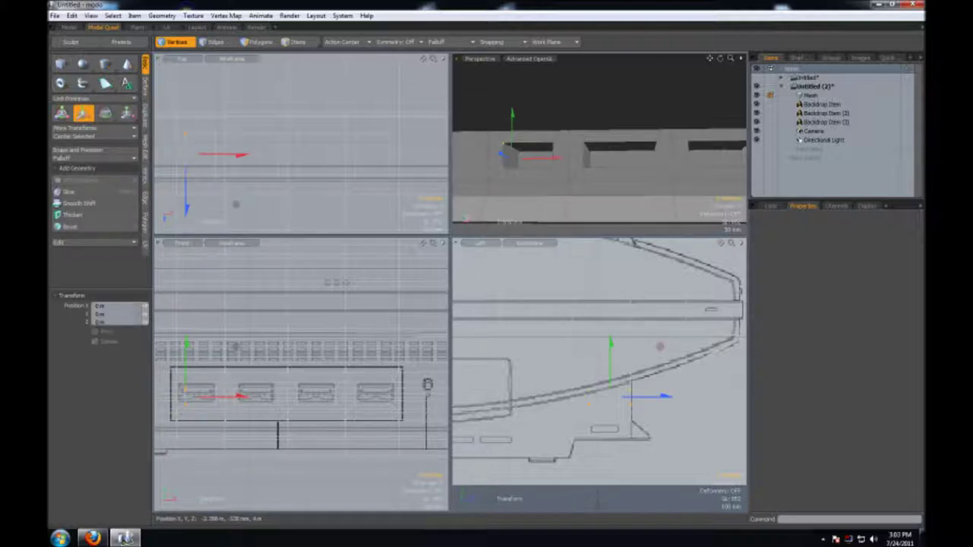
key(q)
- From a top-down view, nudge two vertices of a slot slightly to the right
mouse_move(491, 144)
alt+mouse_down()
mouse_move(530, 170)
mouse_move(509, 163)
mouse_move(502, 175)
alt+mouse_up()
drag(717, 58, 710, 59)
click(540, 160)
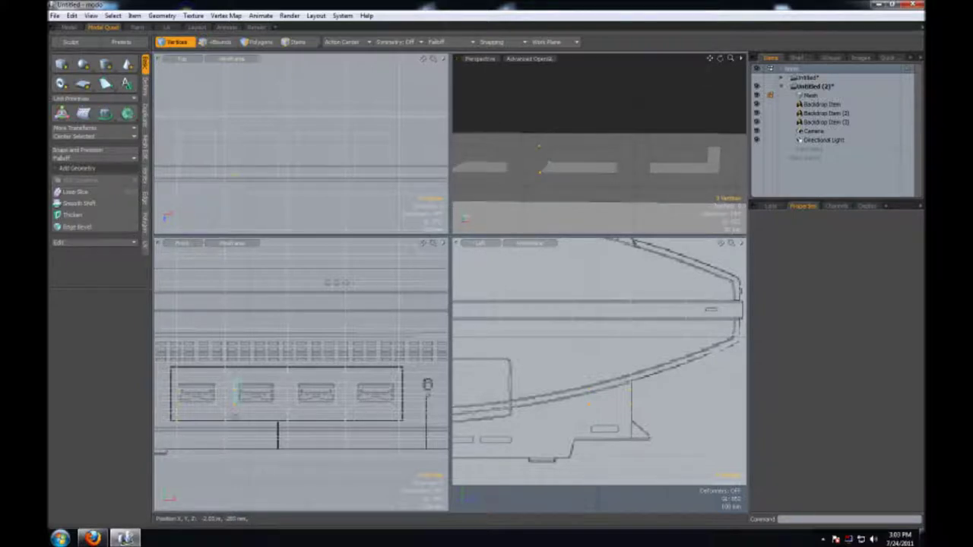
key(w)
drag(238, 174, 243, 173)
key(space)
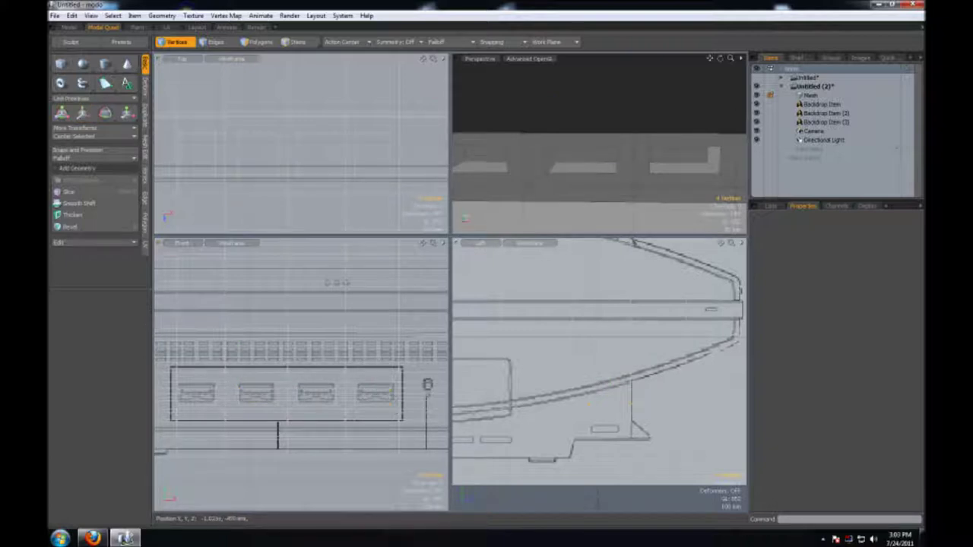
key(w)
key(space)
- Inspect the console from an angled view with the four slot polygons selected, then enter the Render layout
alt+drag(662, 170, 669, 167)
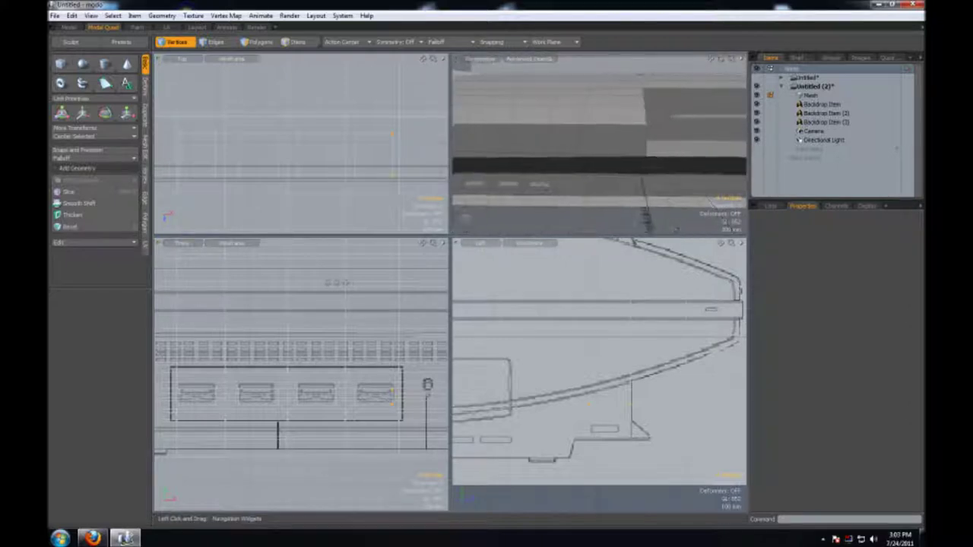
mouse_move(720, 59)
mouse_down()
mouse_move(714, 73)
mouse_move(712, 59)
mouse_up()
key(2)
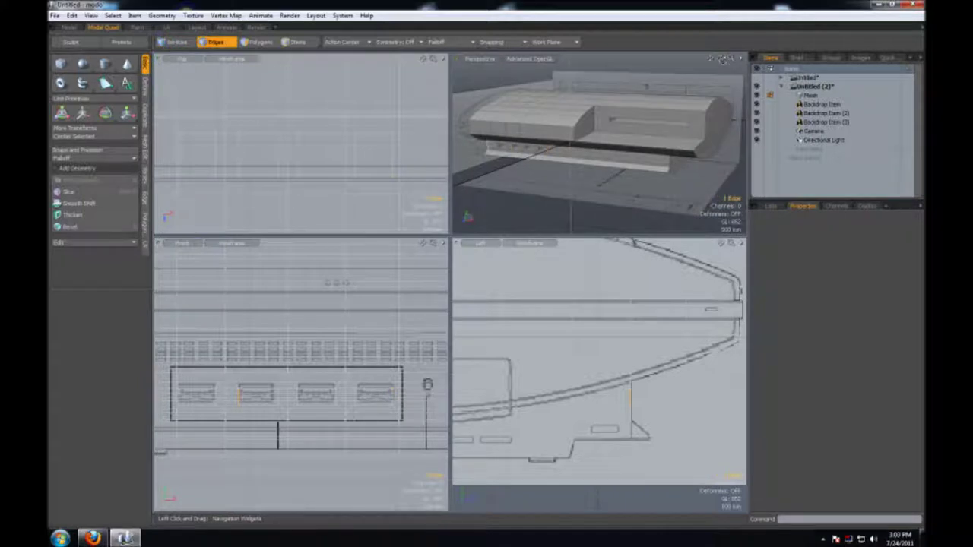
mouse_move(722, 61)
mouse_down()
mouse_move(712, 59)
mouse_move(720, 60)
mouse_up()
key(3)
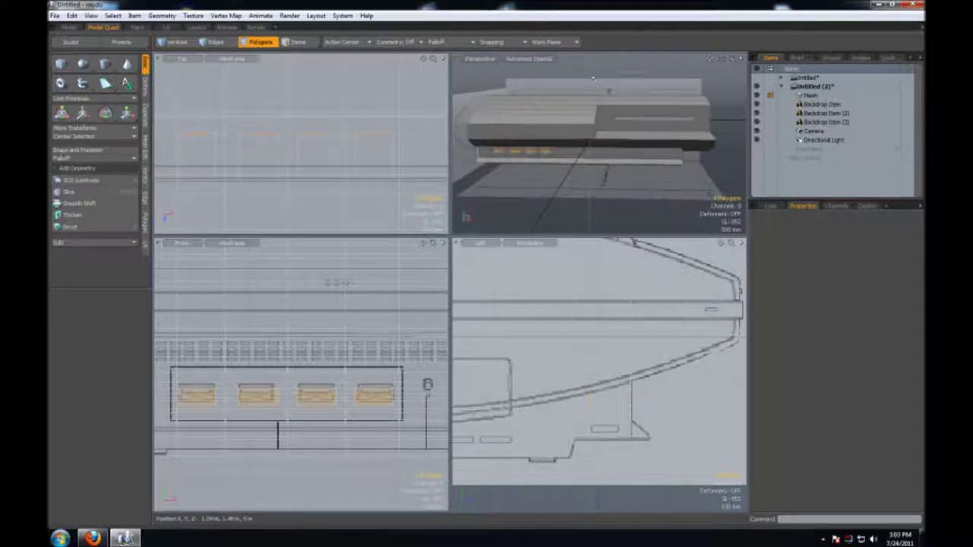
click(256, 27)
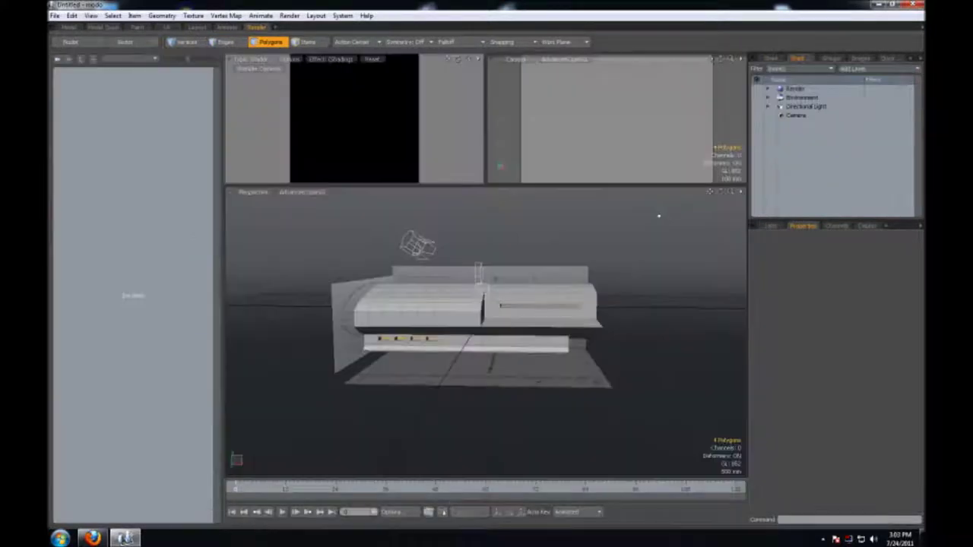
- Start the live preview and reposition the camera to about X 3.53 m, rotated 23.6°
key(1)
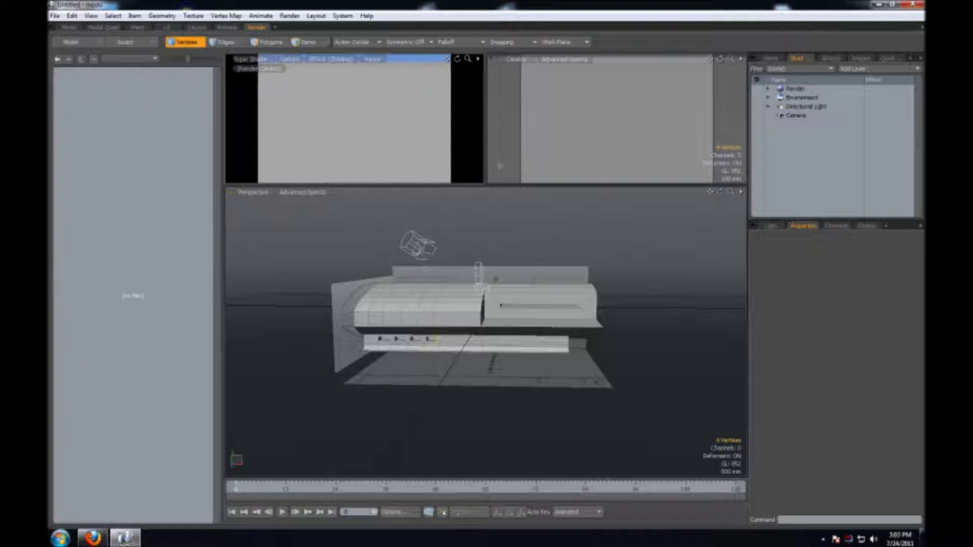
click(456, 59)
key(2)
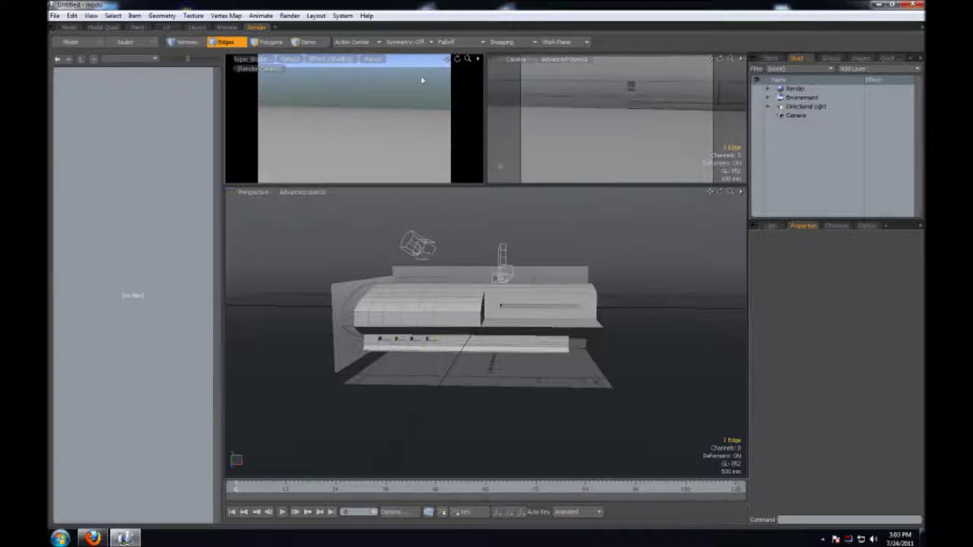
click(401, 126)
scroll(402, 129, down, 5)
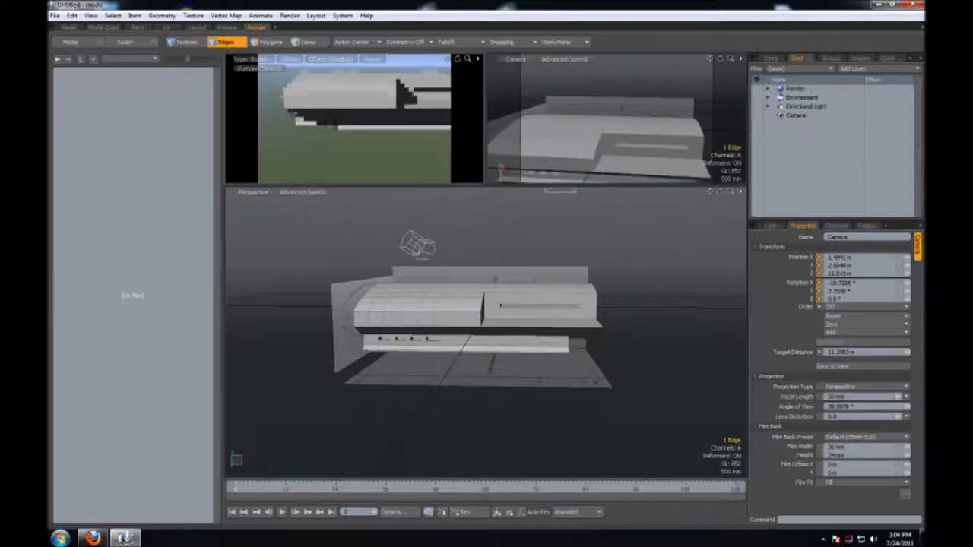
key(3)
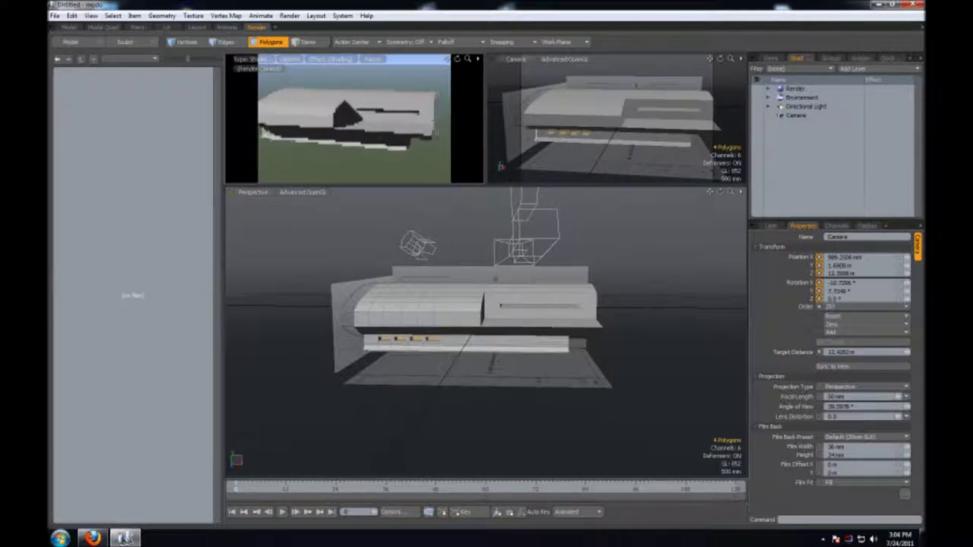
key(1)
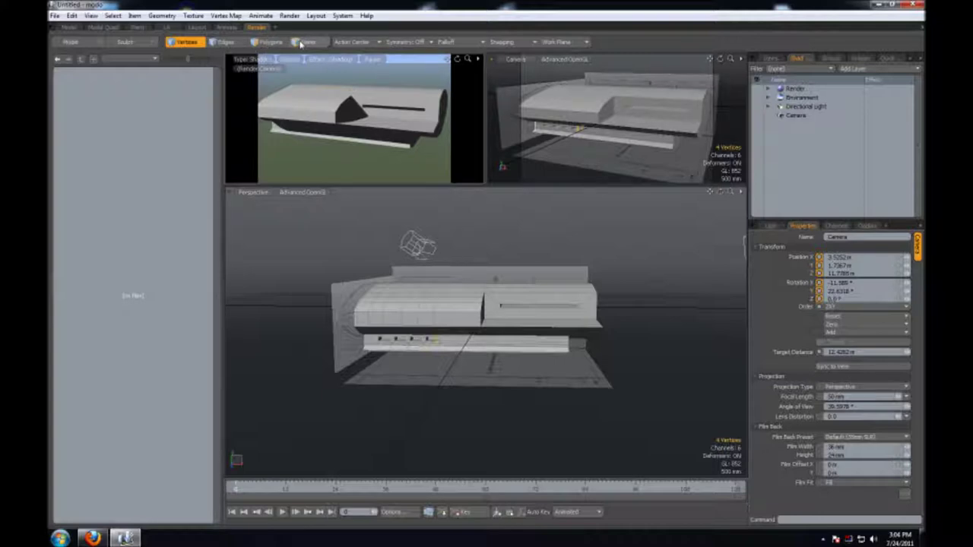
click(307, 43)
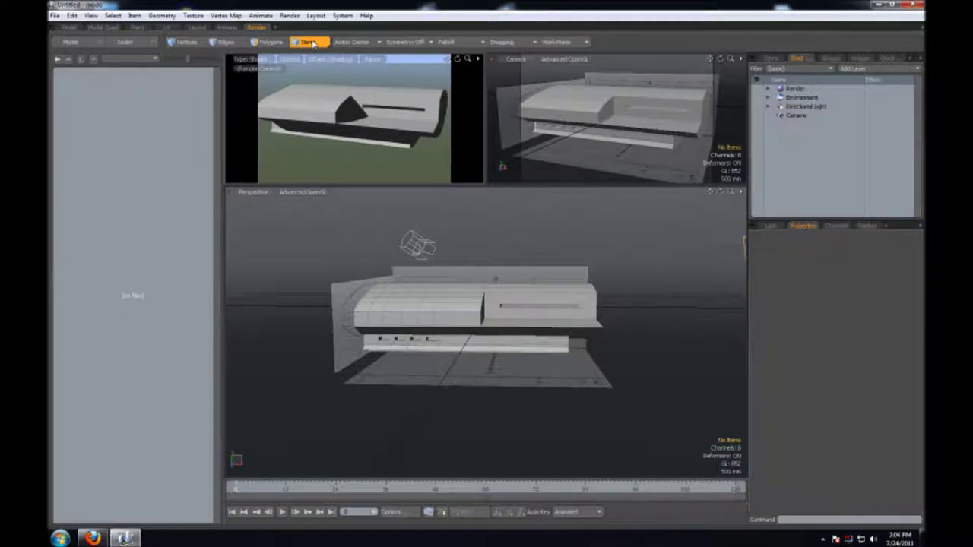
- Rotate the directional light to about -20.6° X and 7.0° Y, then render a frame
click(418, 251)
key(y)
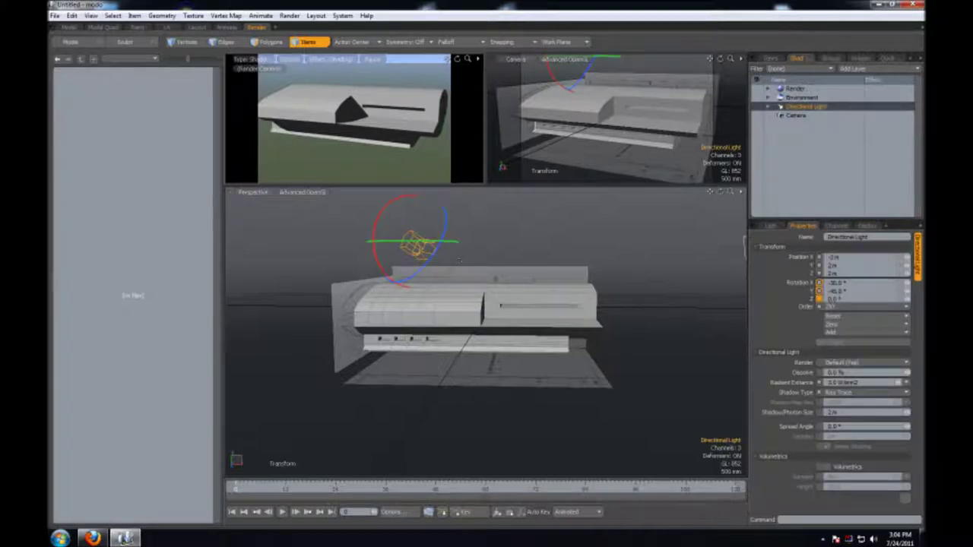
drag(420, 247, 422, 110)
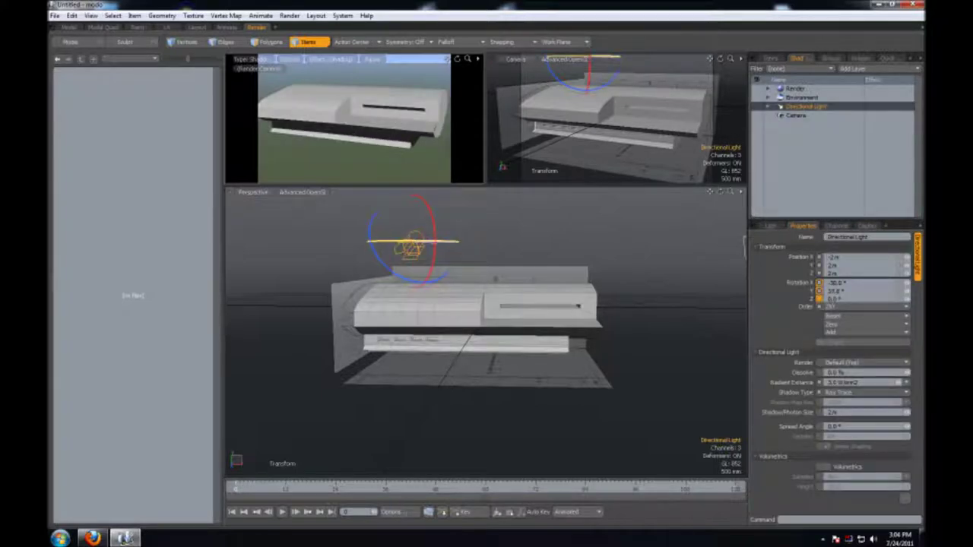
drag(422, 110, 410, 222)
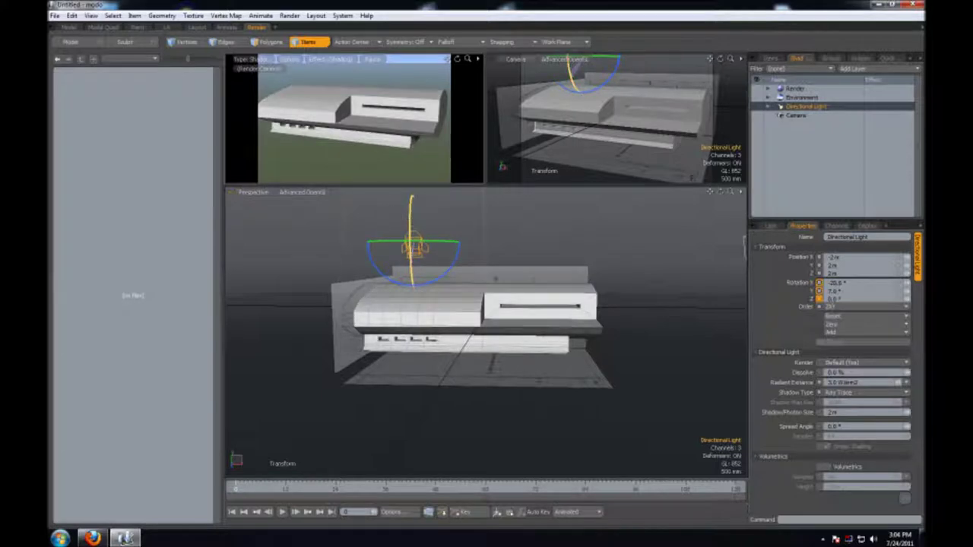
key(space)
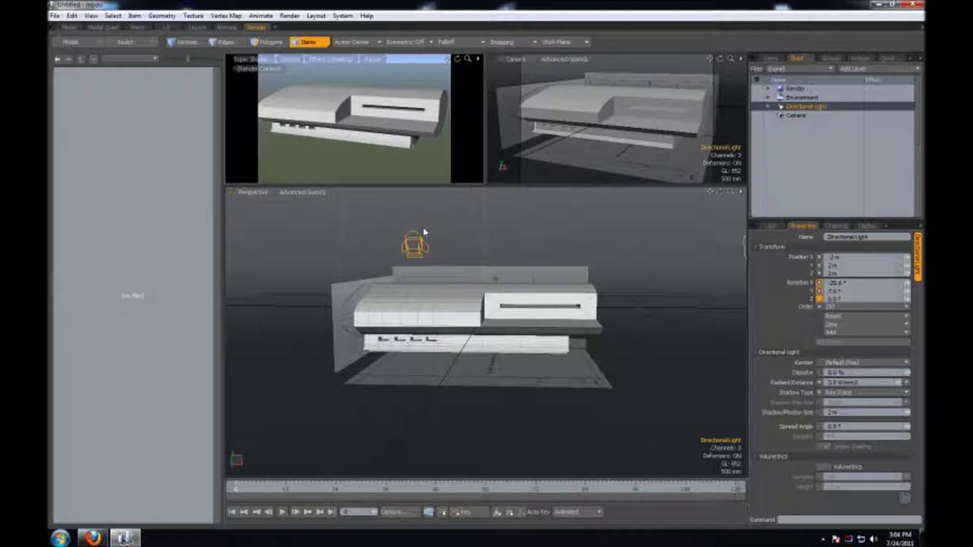
click(288, 15)
click(304, 27)
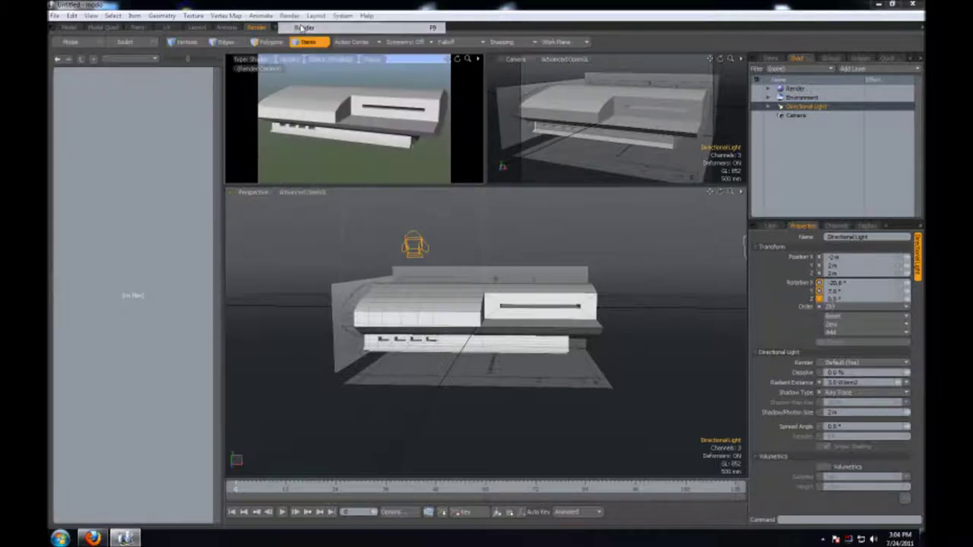